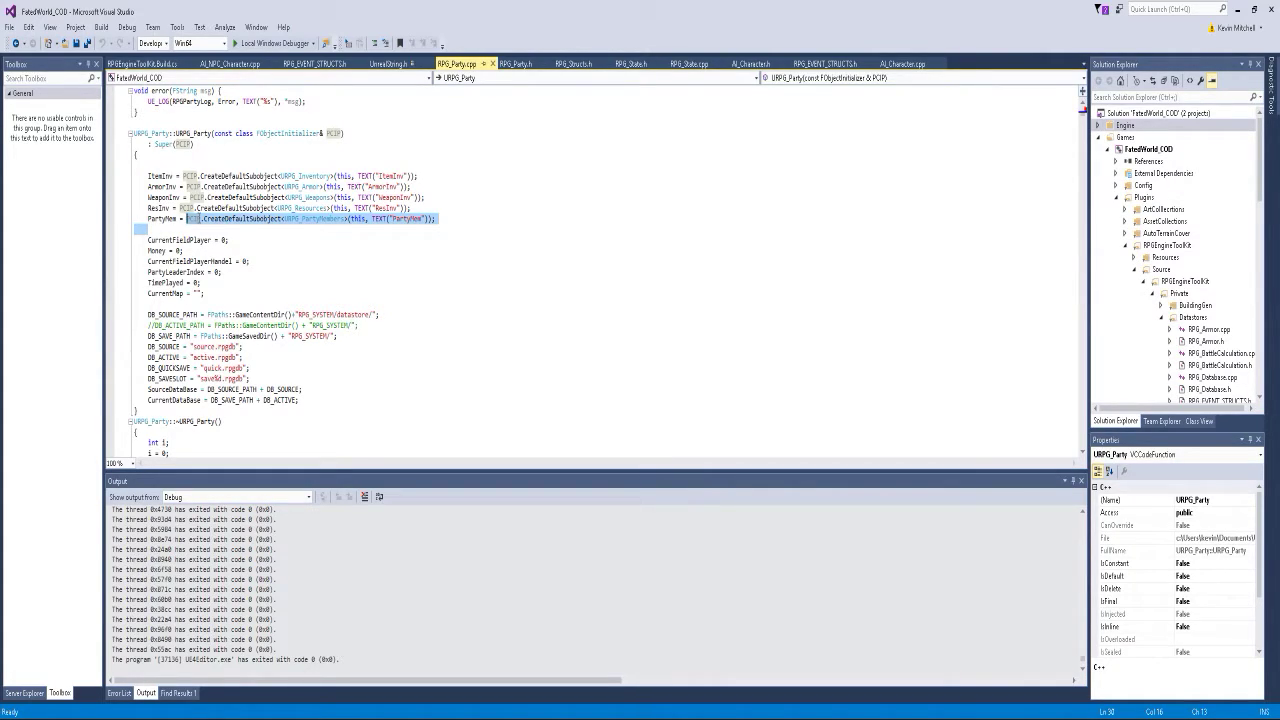
# Build and run FatedWorld_COD from Visual Studio, then minimize Visual Studio while the editor loads
pyautogui.click(243, 44)
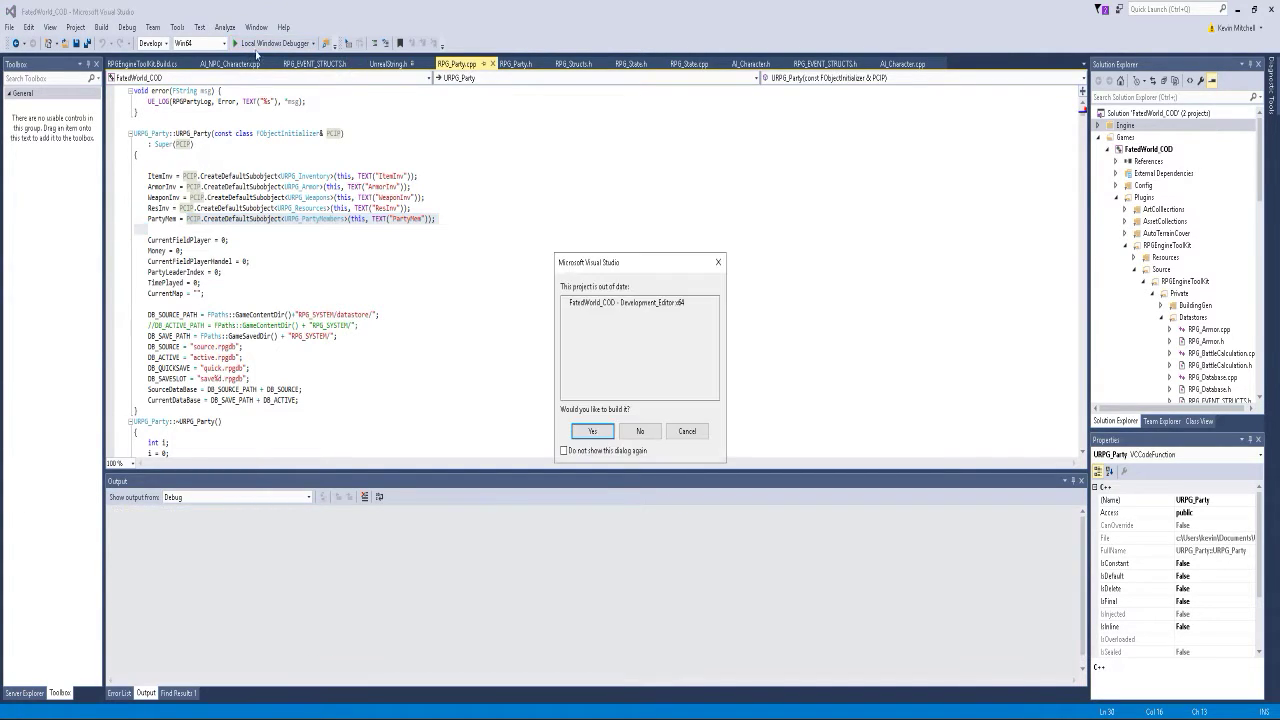
pyautogui.click(592, 431)
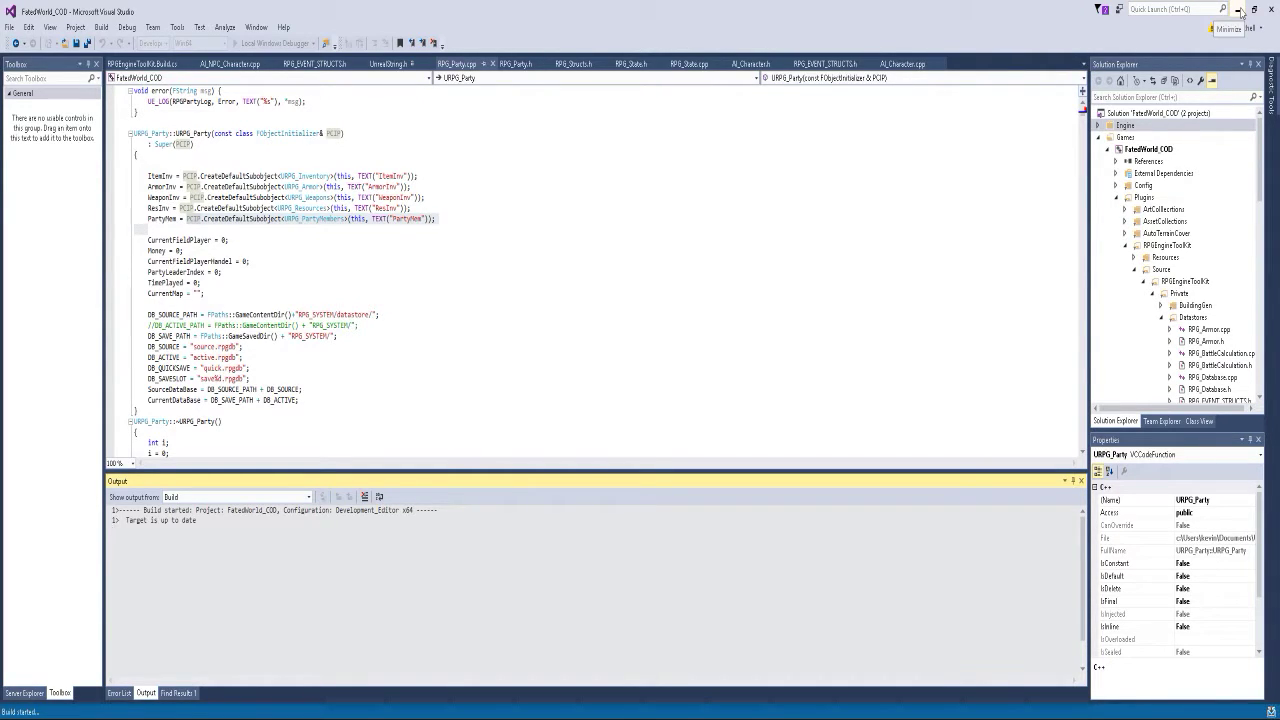
pyautogui.click(1241, 12)
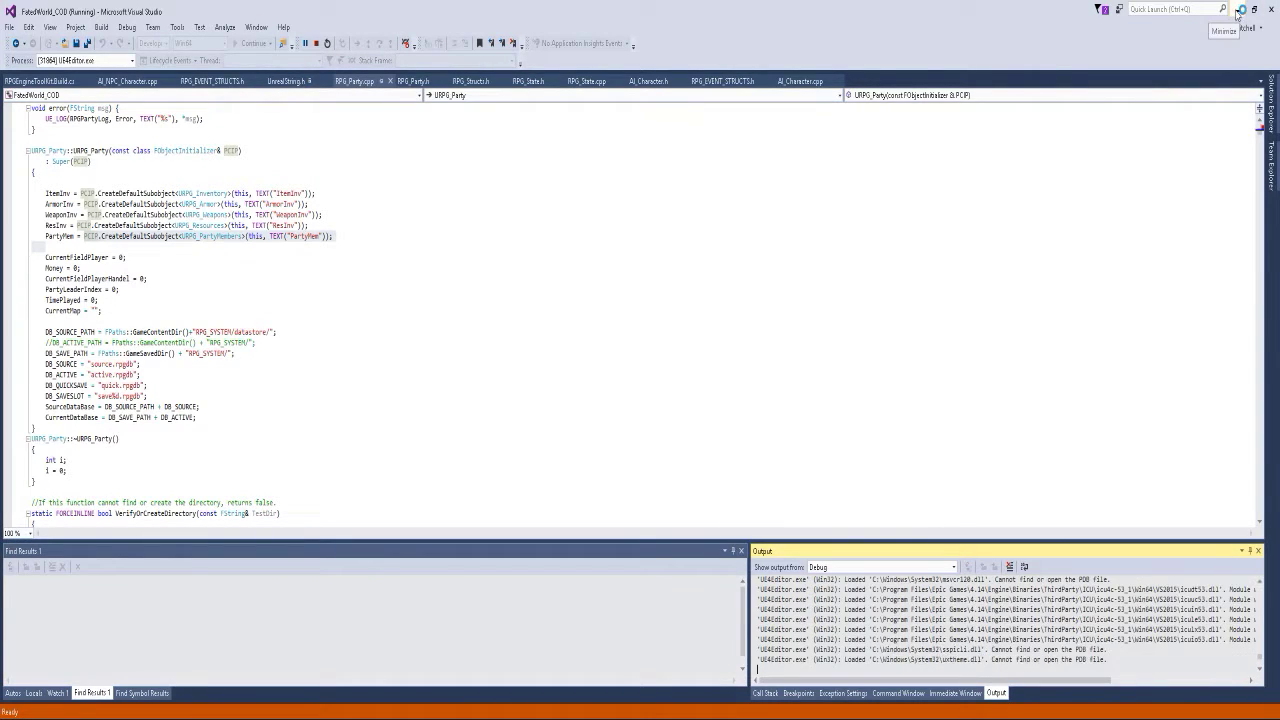
pyautogui.click(1241, 12)
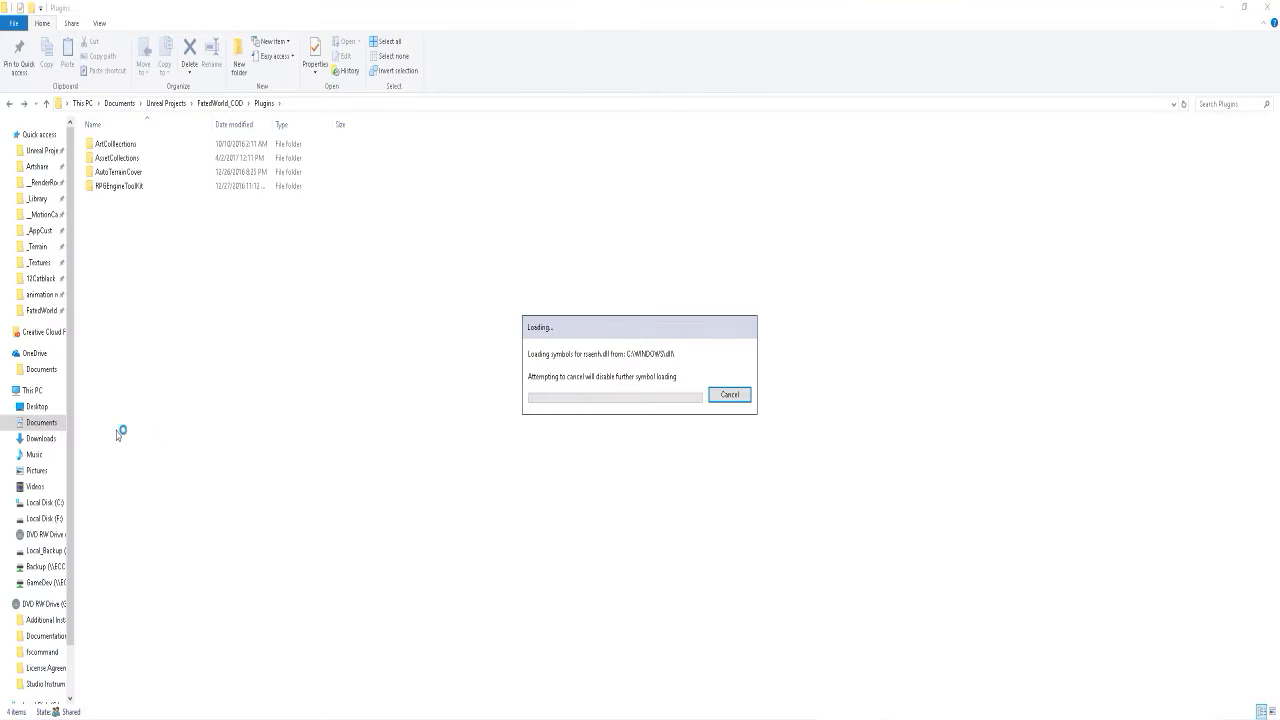
# Rename AutoTerrainCover while keeping its name, then select the AssetCollections folder in Plugins
pyautogui.click(146, 174)
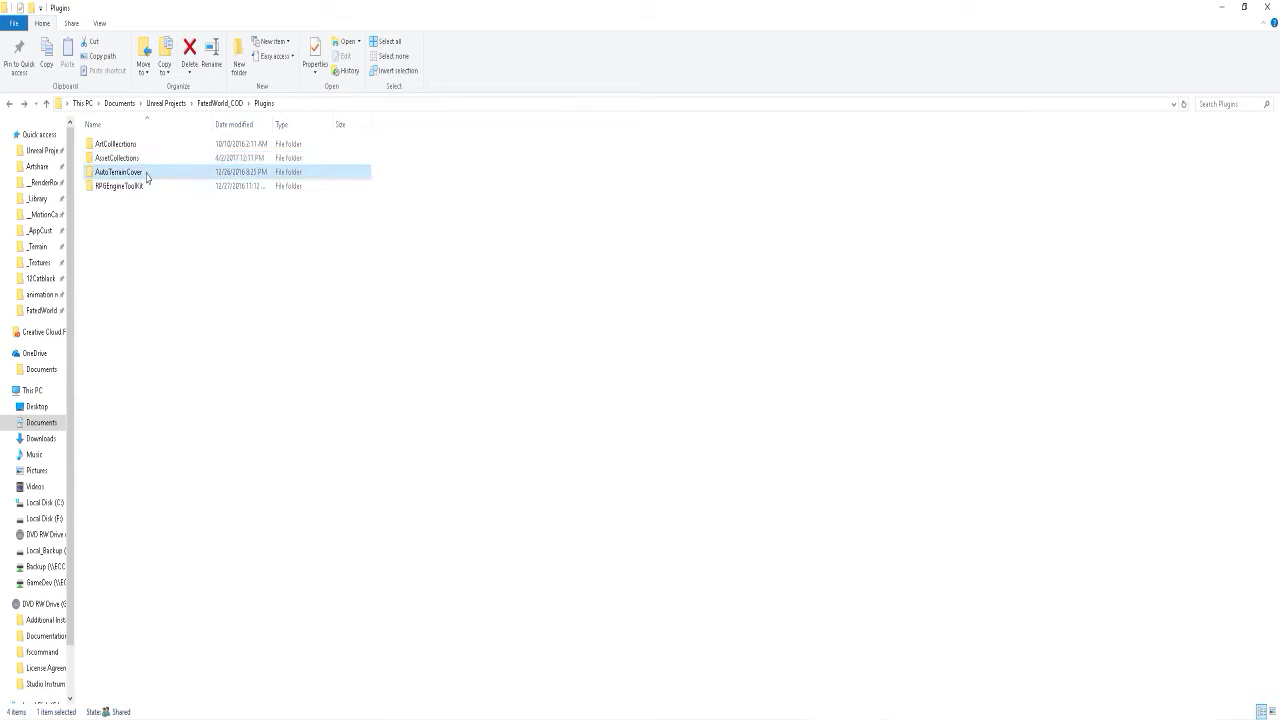
pyautogui.click(147, 171)
pyautogui.click(147, 171)
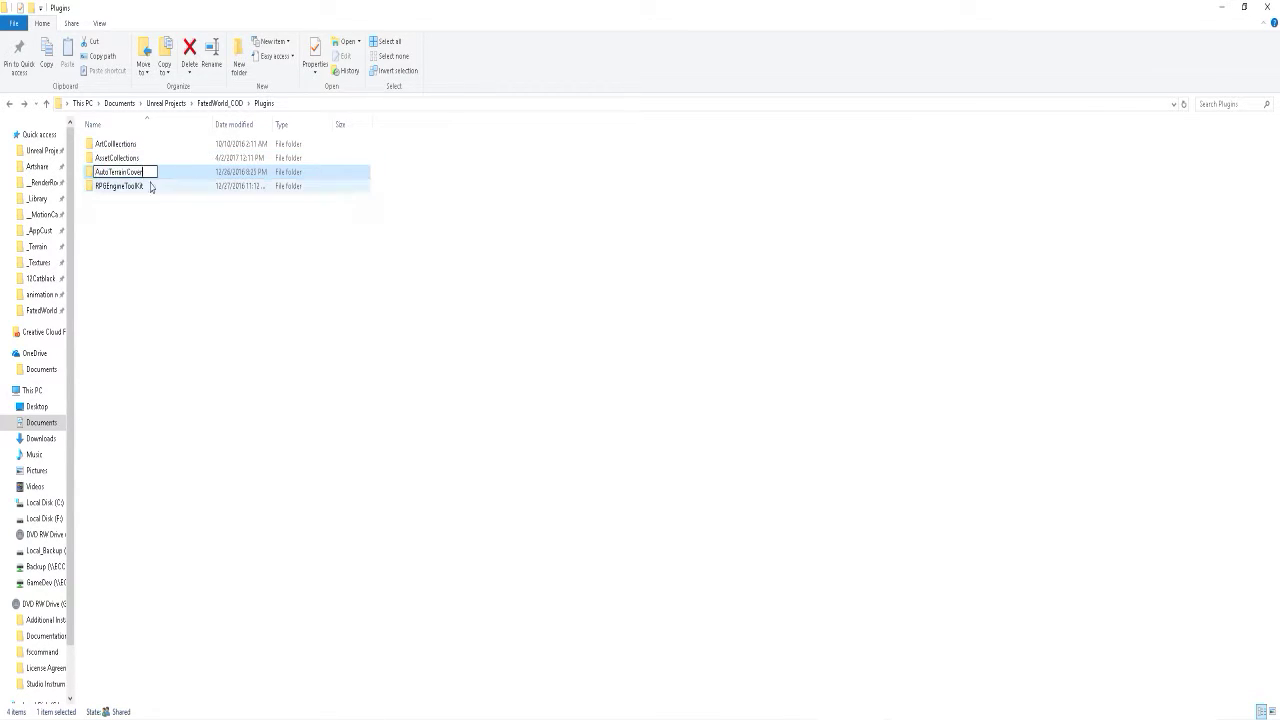
pyautogui.press('Return')
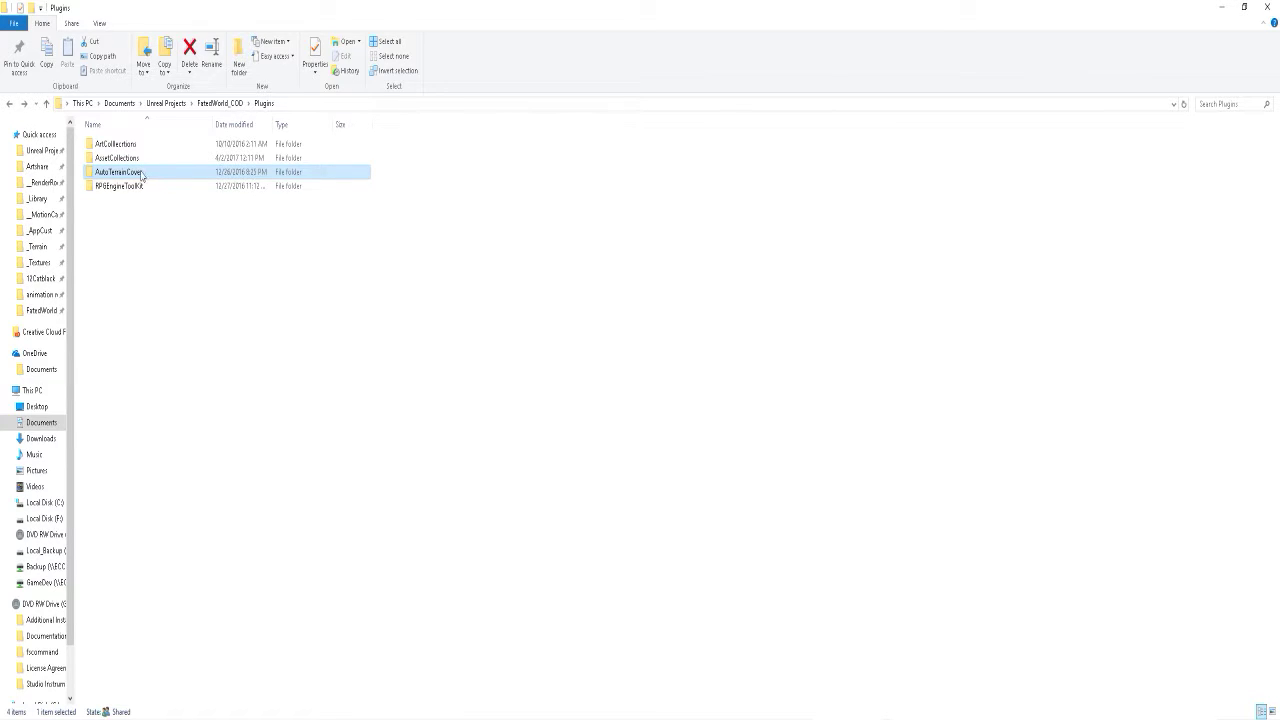
pyautogui.click(142, 172)
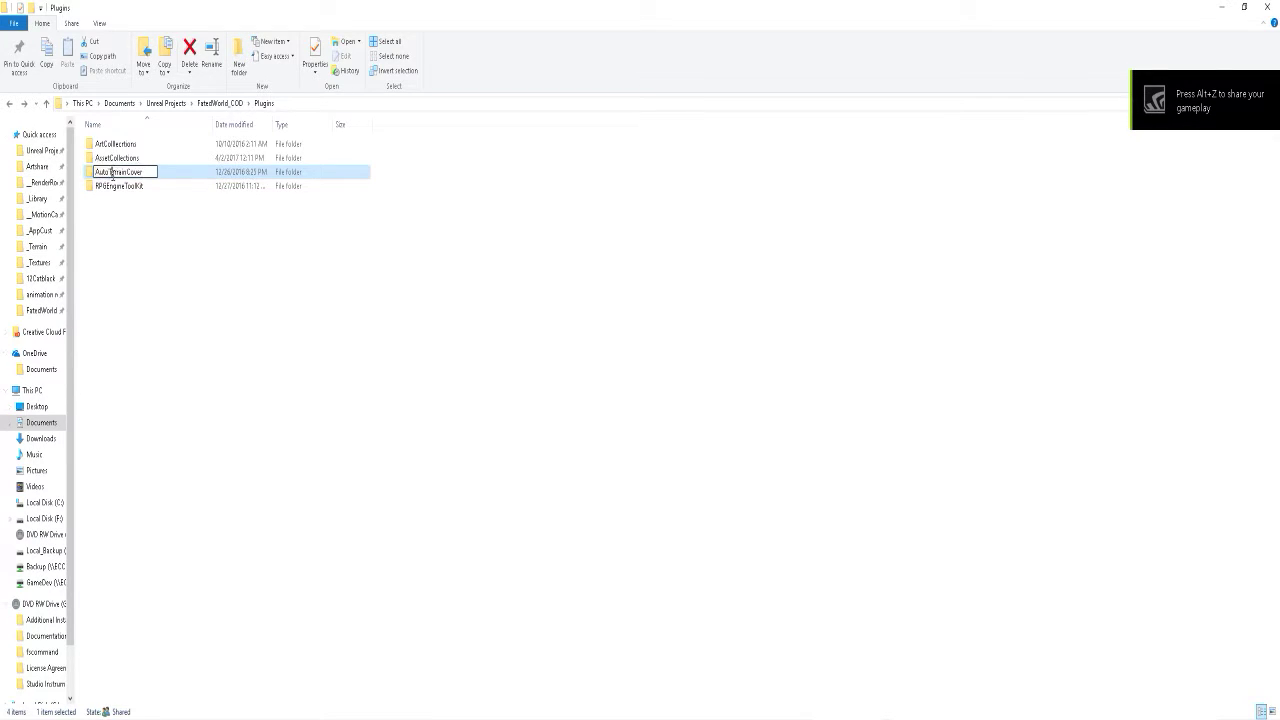
pyautogui.click(134, 208)
pyautogui.click(128, 173)
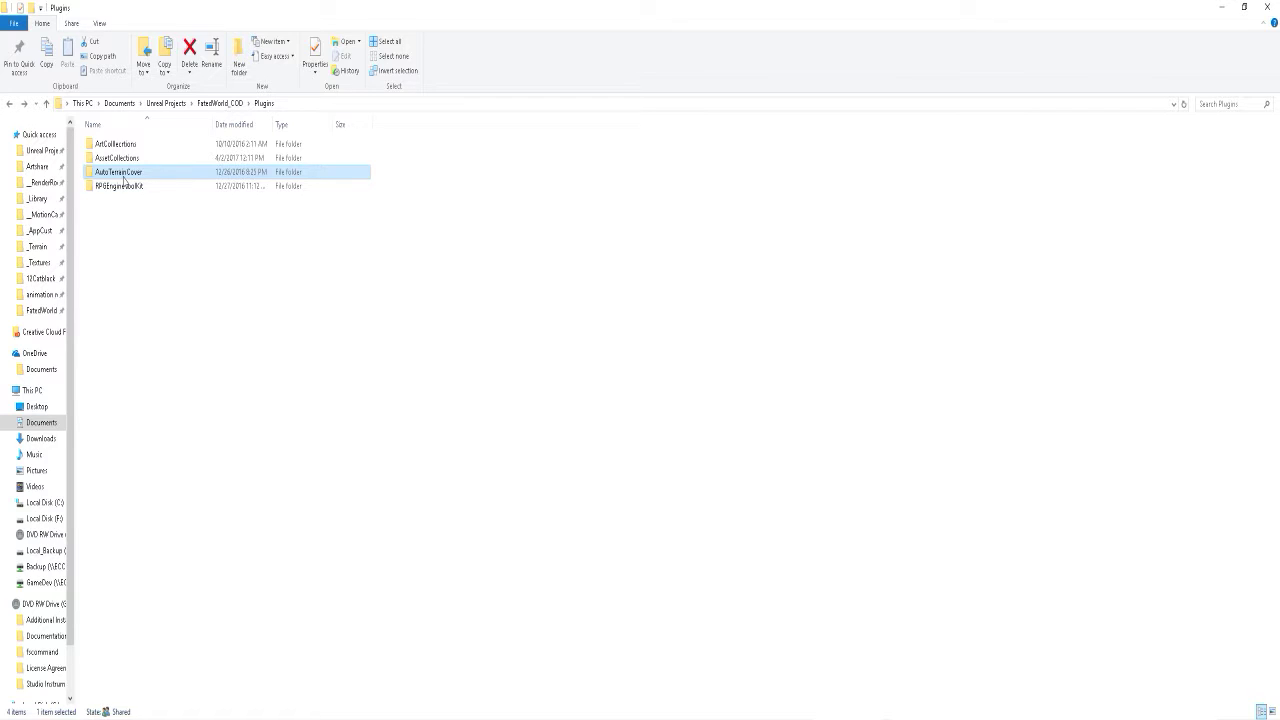
pyautogui.click(132, 160)
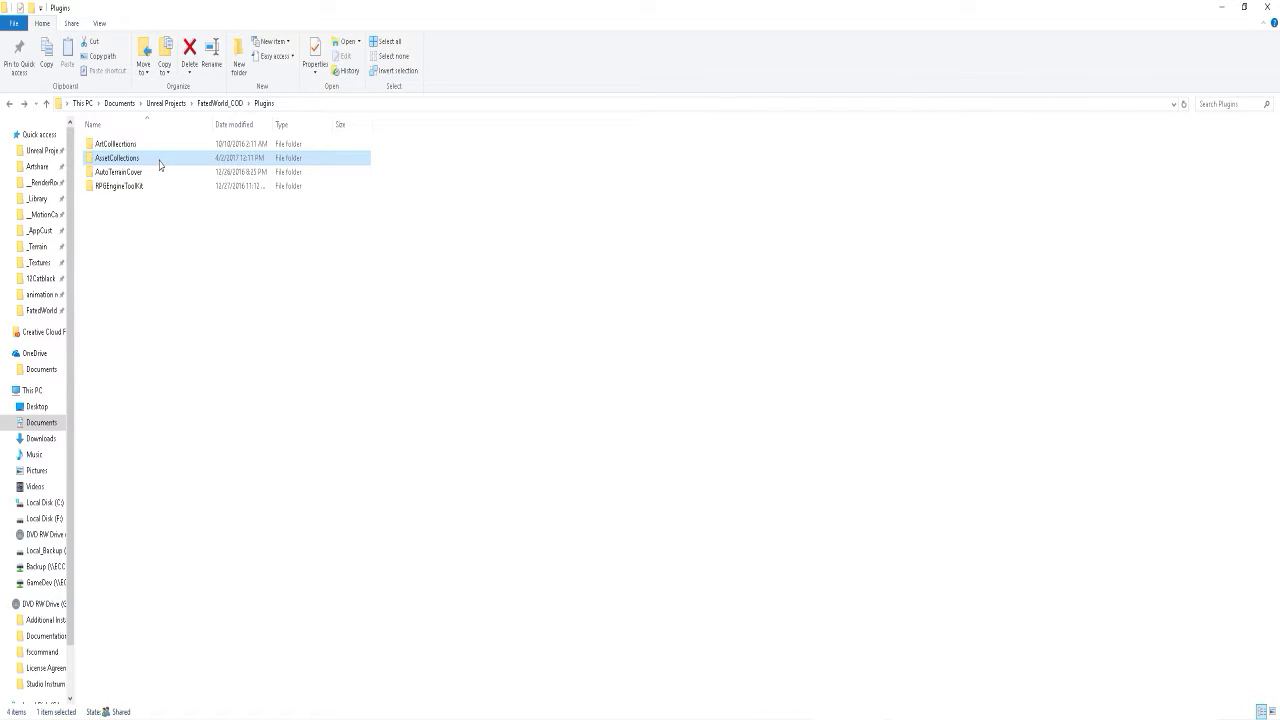
# Try deleting AssetCollections, grant administrator permission, and dismiss the resulting error
pyautogui.press('Delete')
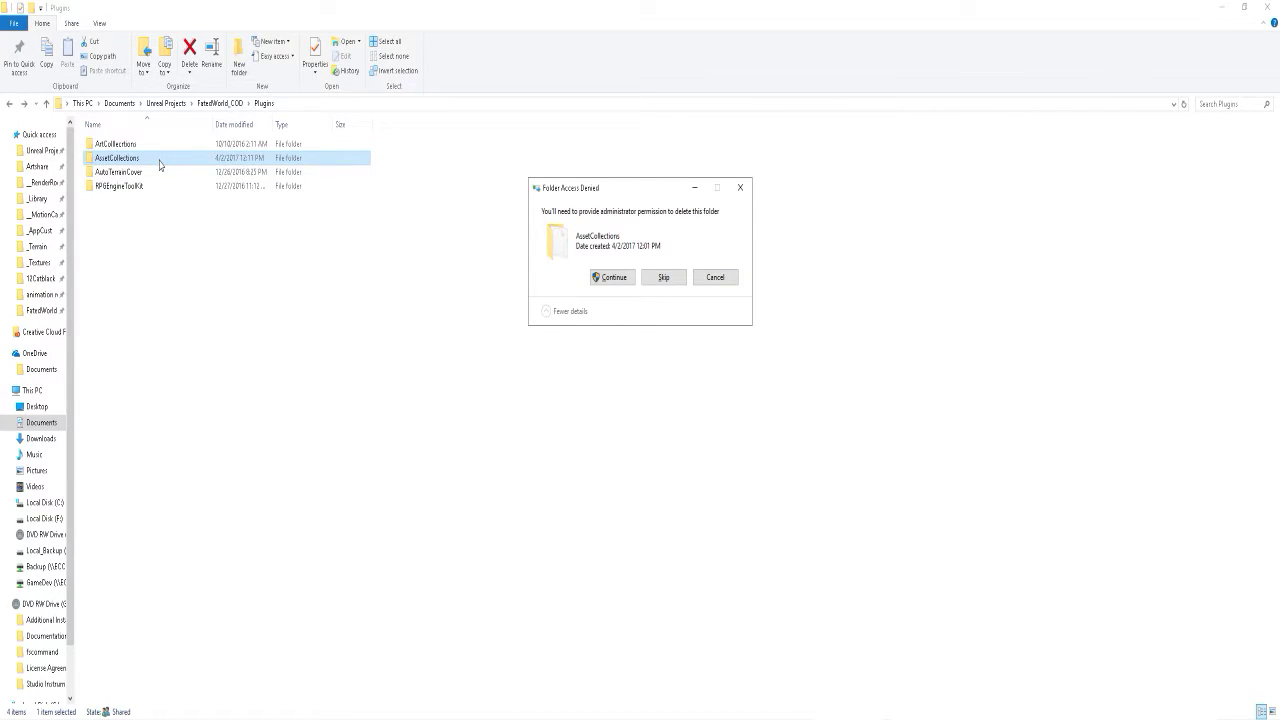
pyautogui.click(616, 283)
pyautogui.click(715, 310)
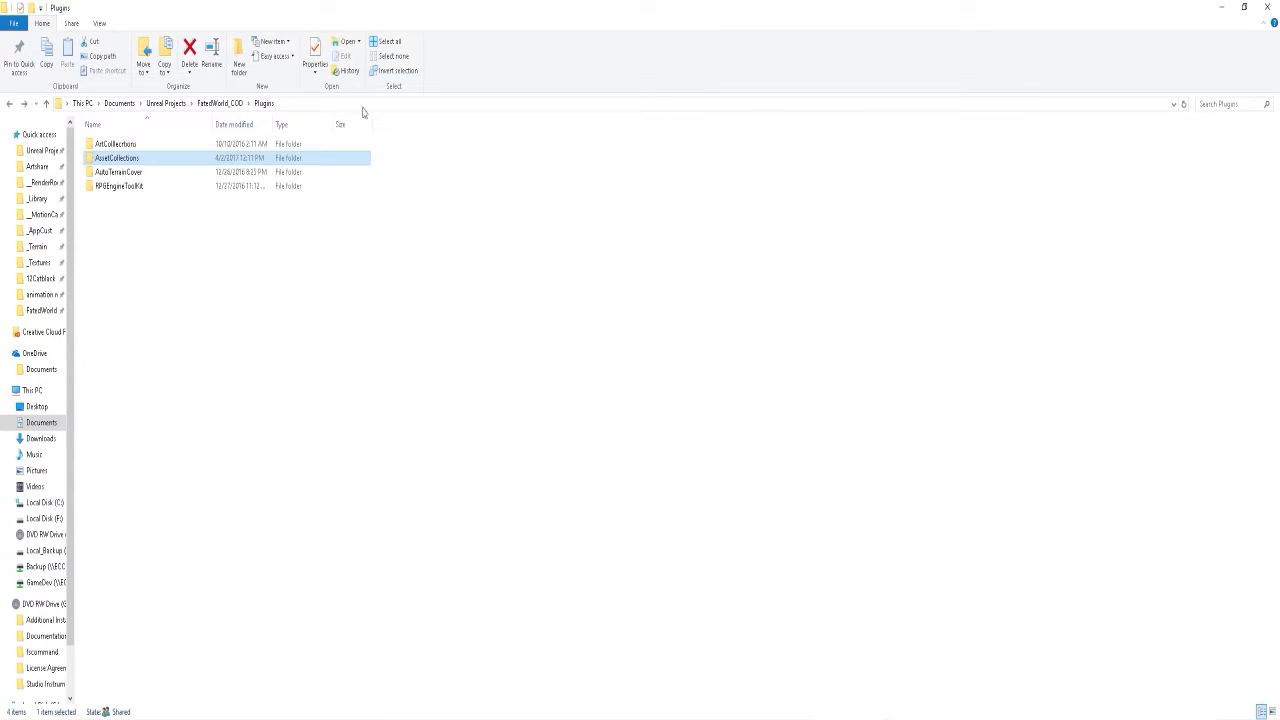
# Stop debugging, close Visual Studio, then delete the AssetCollections folder from the context menu
pyautogui.hotkey('alt', 'Tab')
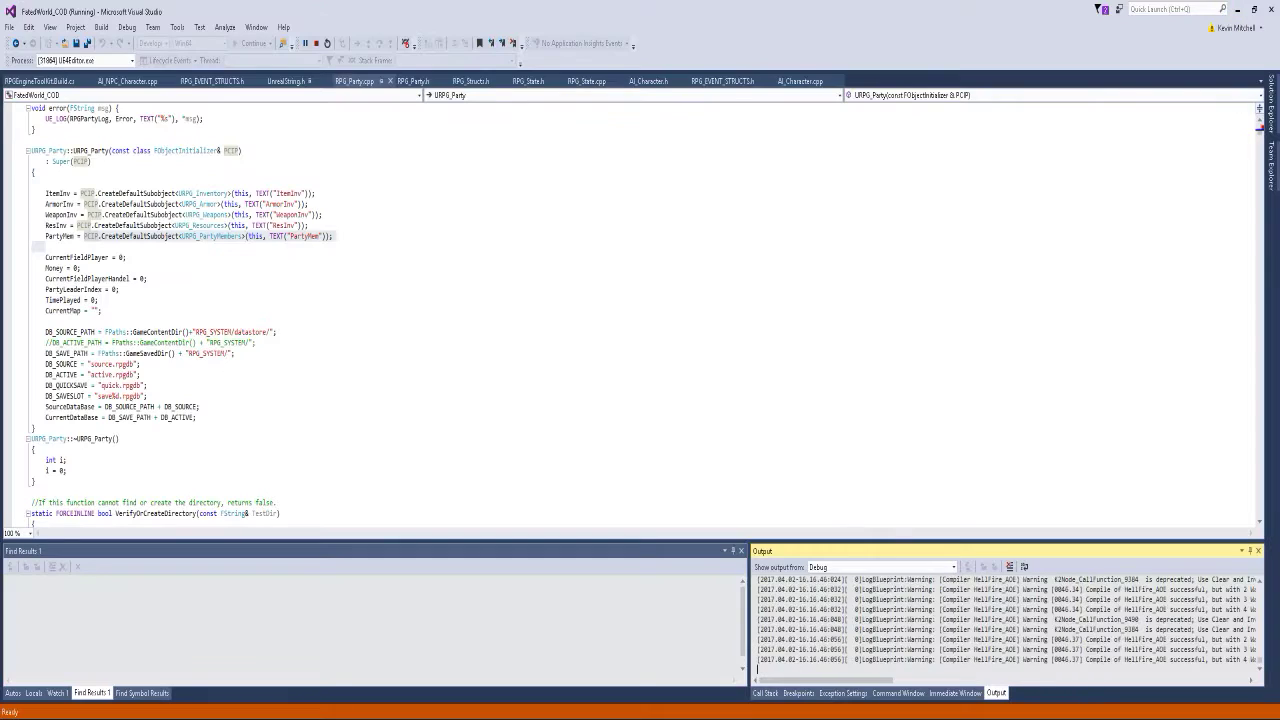
pyautogui.click(311, 43)
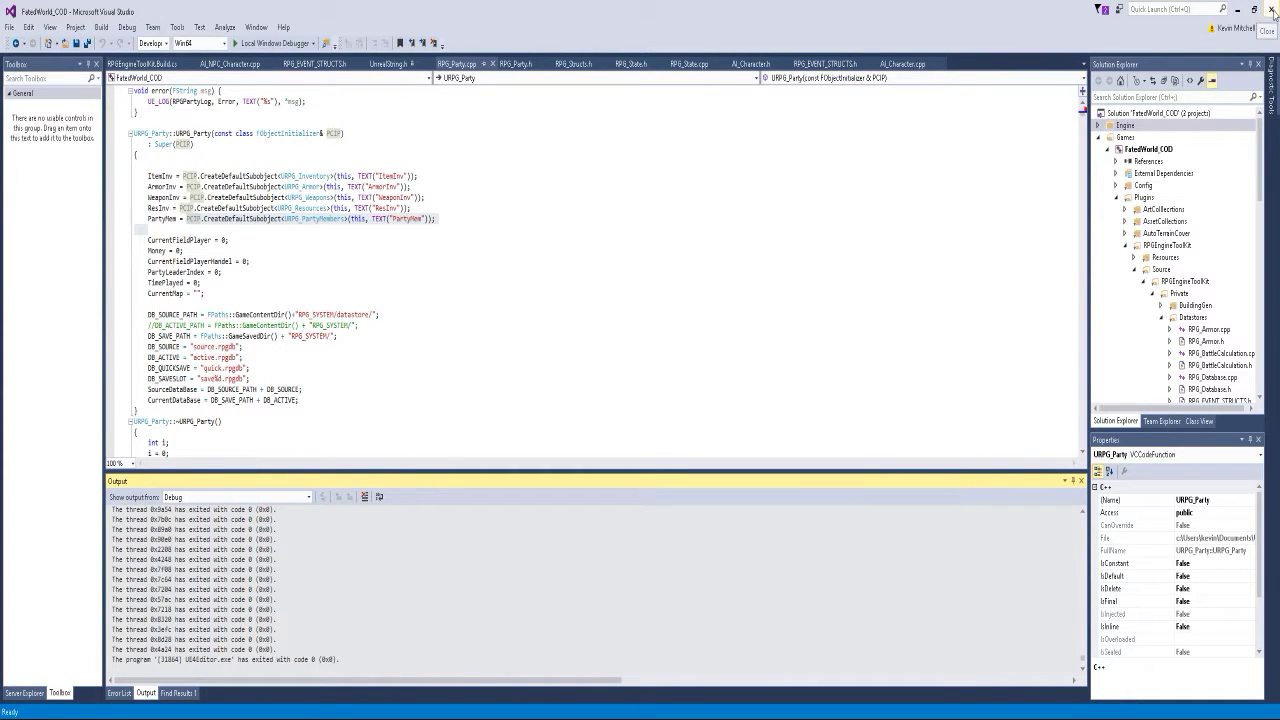
pyautogui.click(1271, 9)
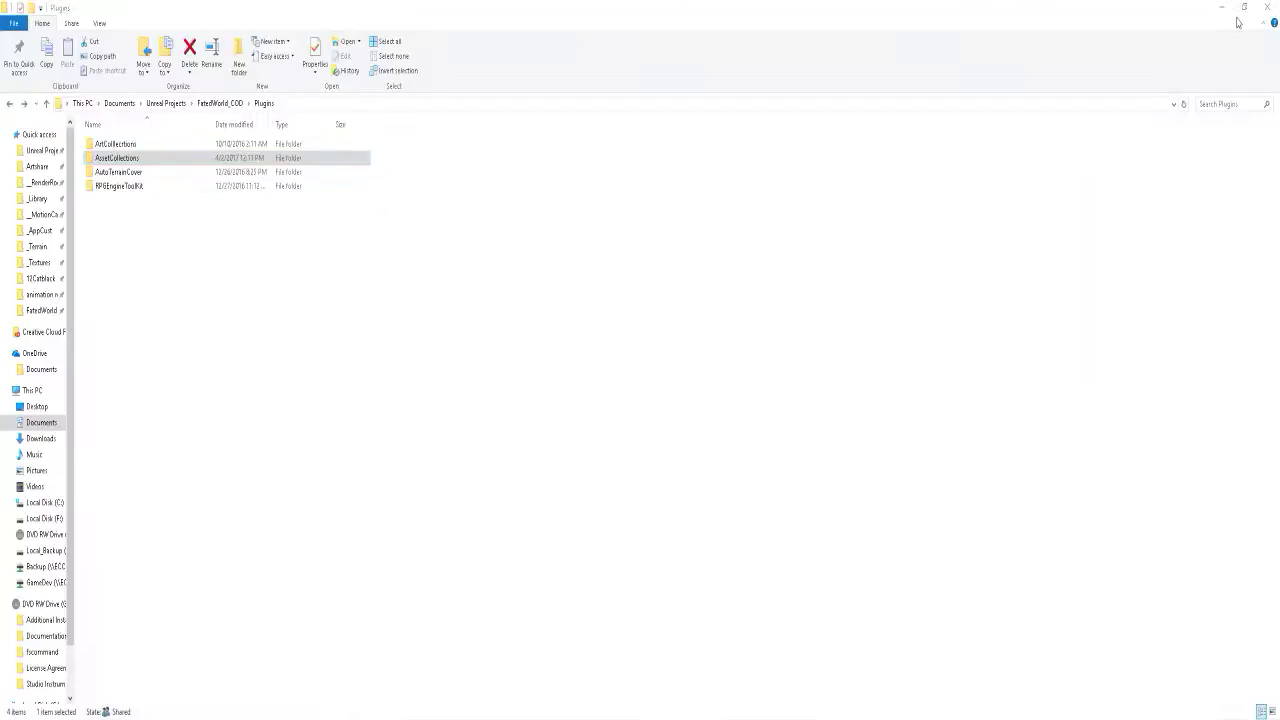
pyautogui.rightClick(138, 163)
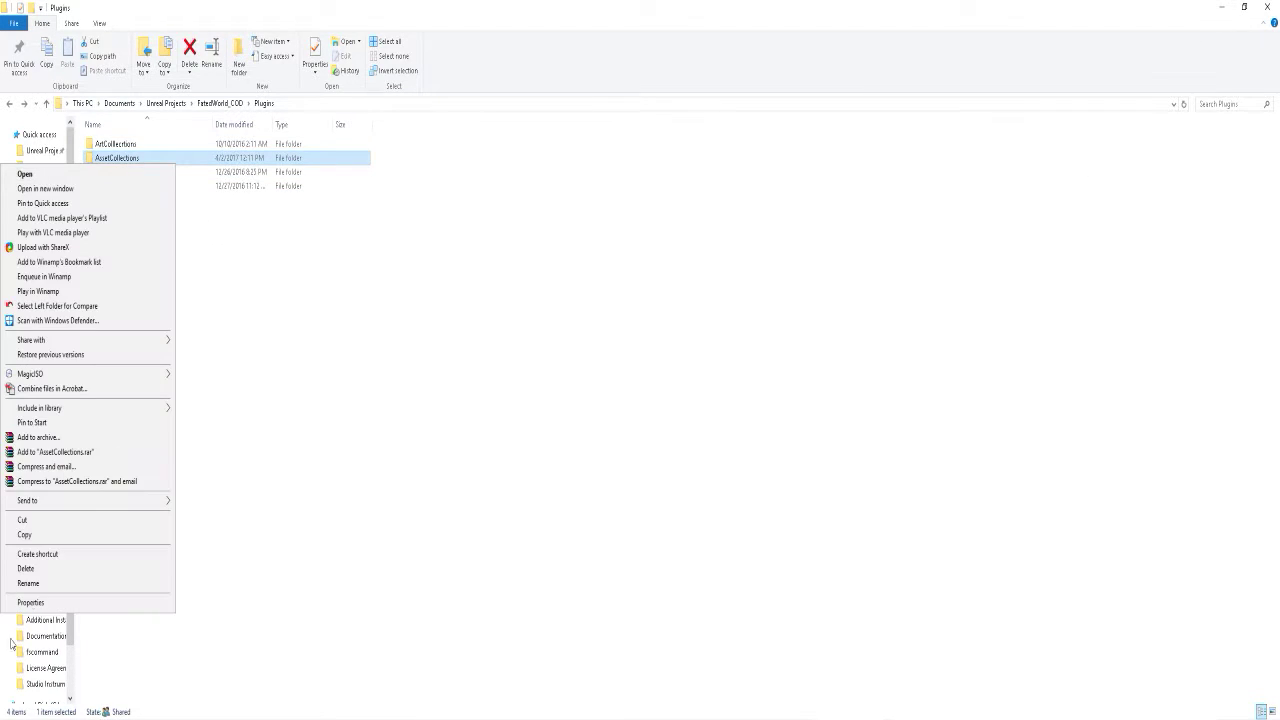
pyautogui.click(31, 570)
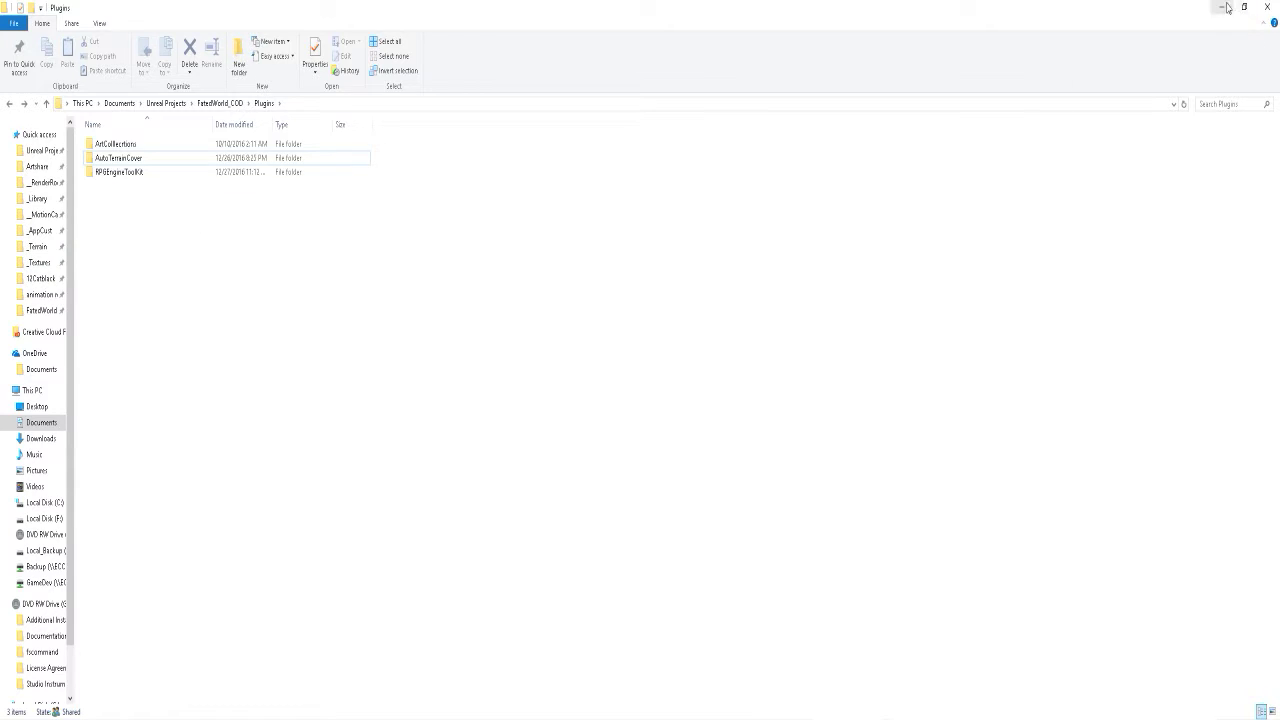
# Close the Plugins window and browse to the MyProject2 folder under Unreal Projects
pyautogui.click(1267, 7)
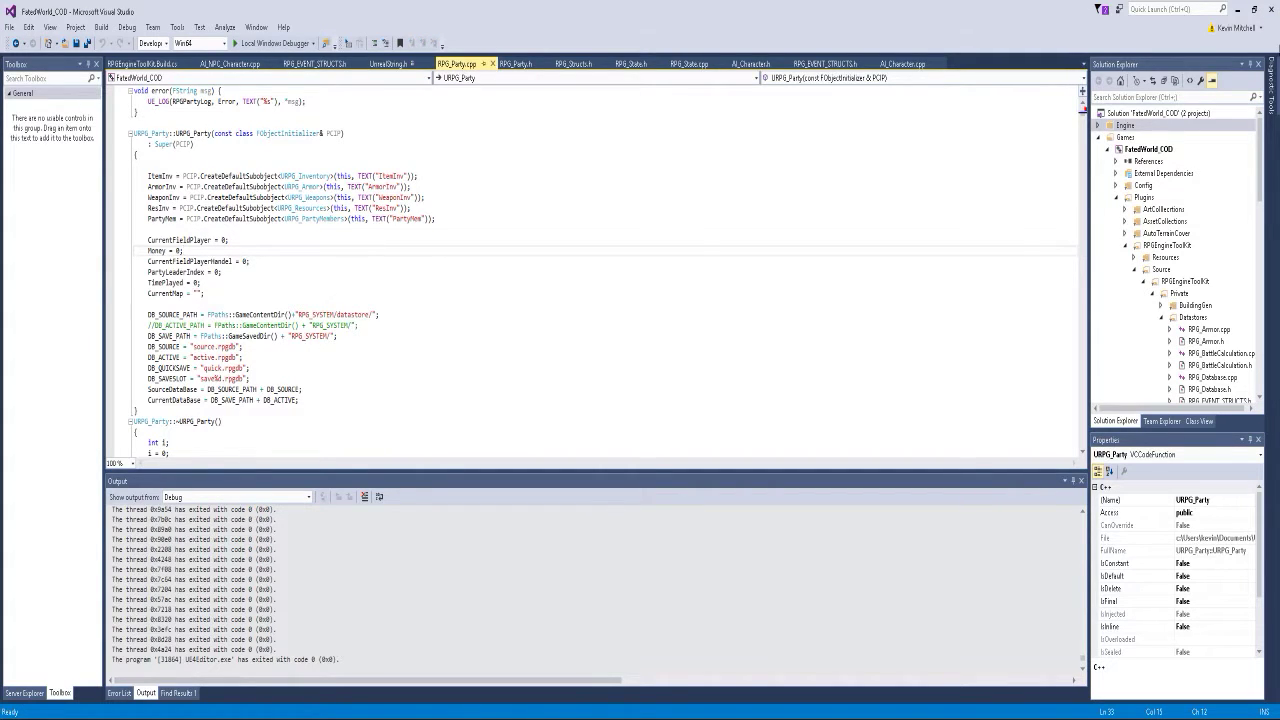
pyautogui.click(1238, 10)
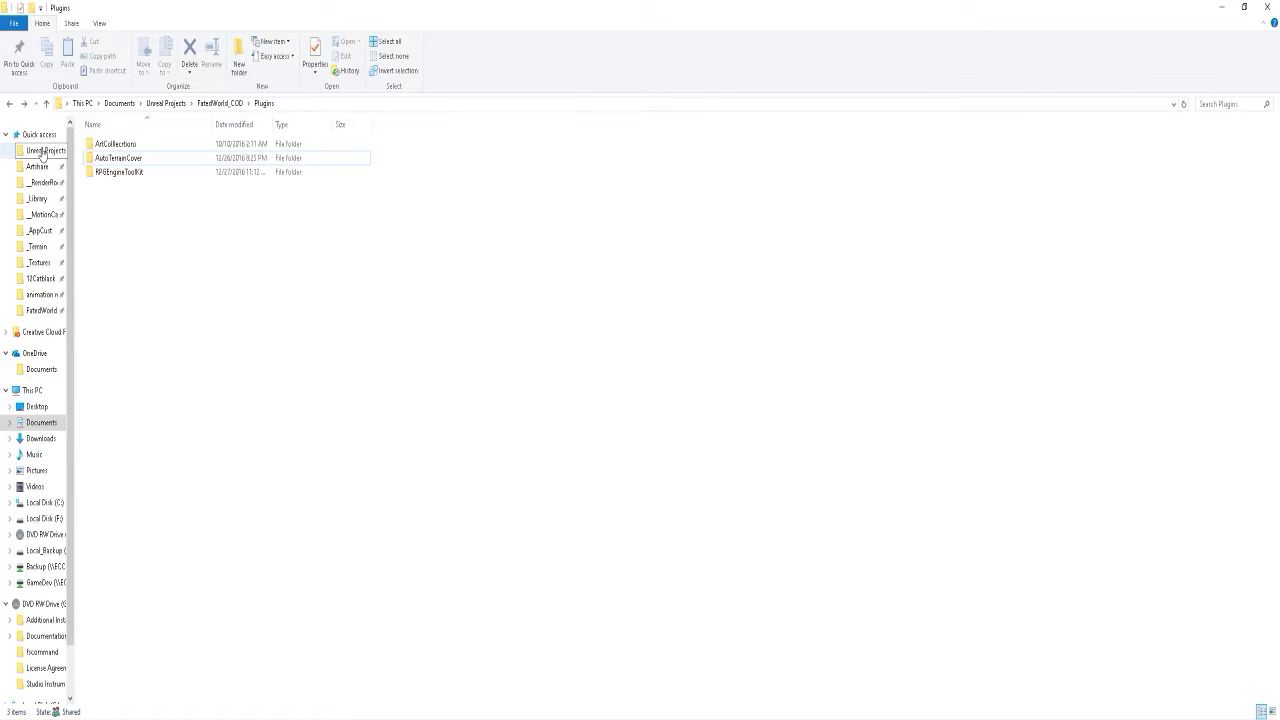
pyautogui.click(42, 151)
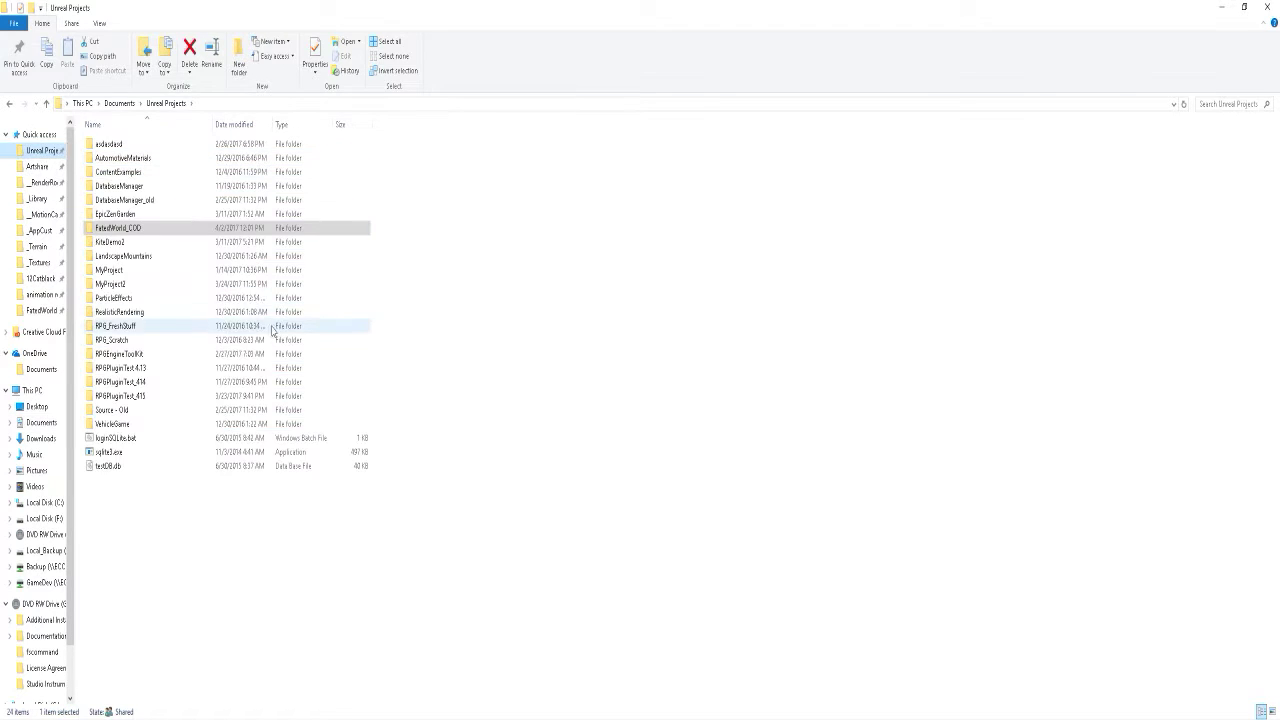
pyautogui.doubleClick(127, 285)
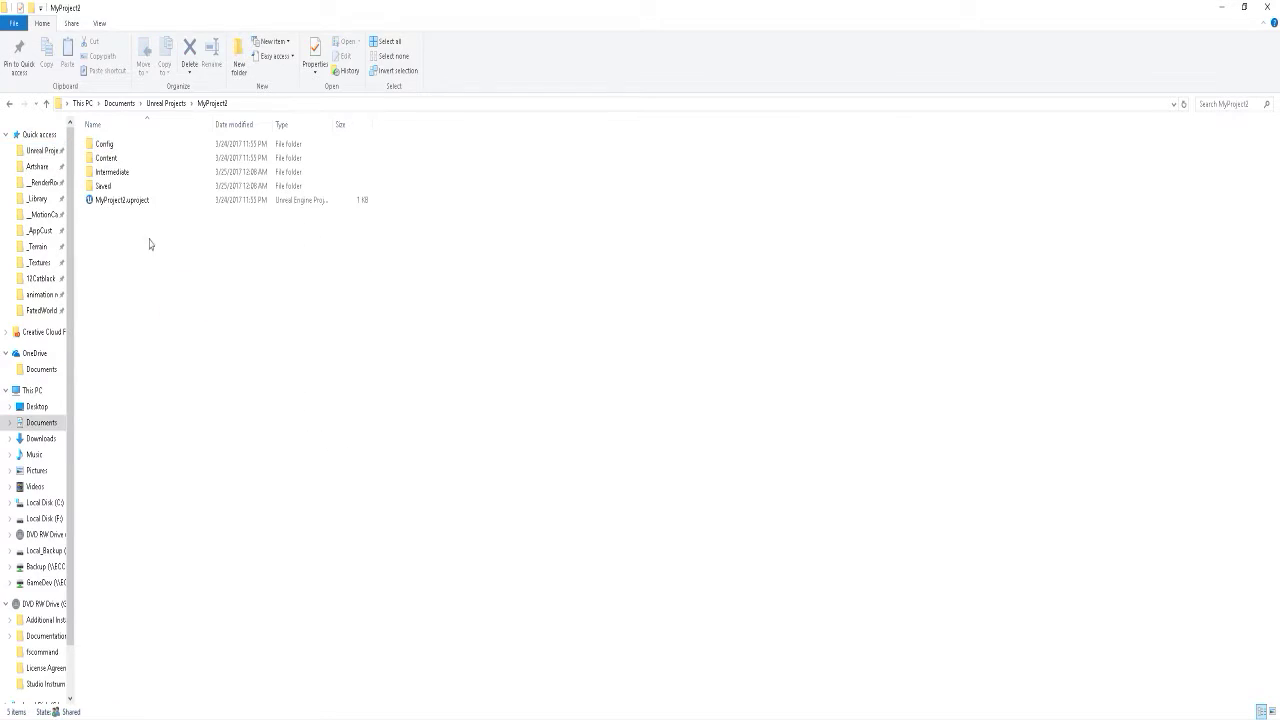
pyautogui.doubleClick(118, 158)
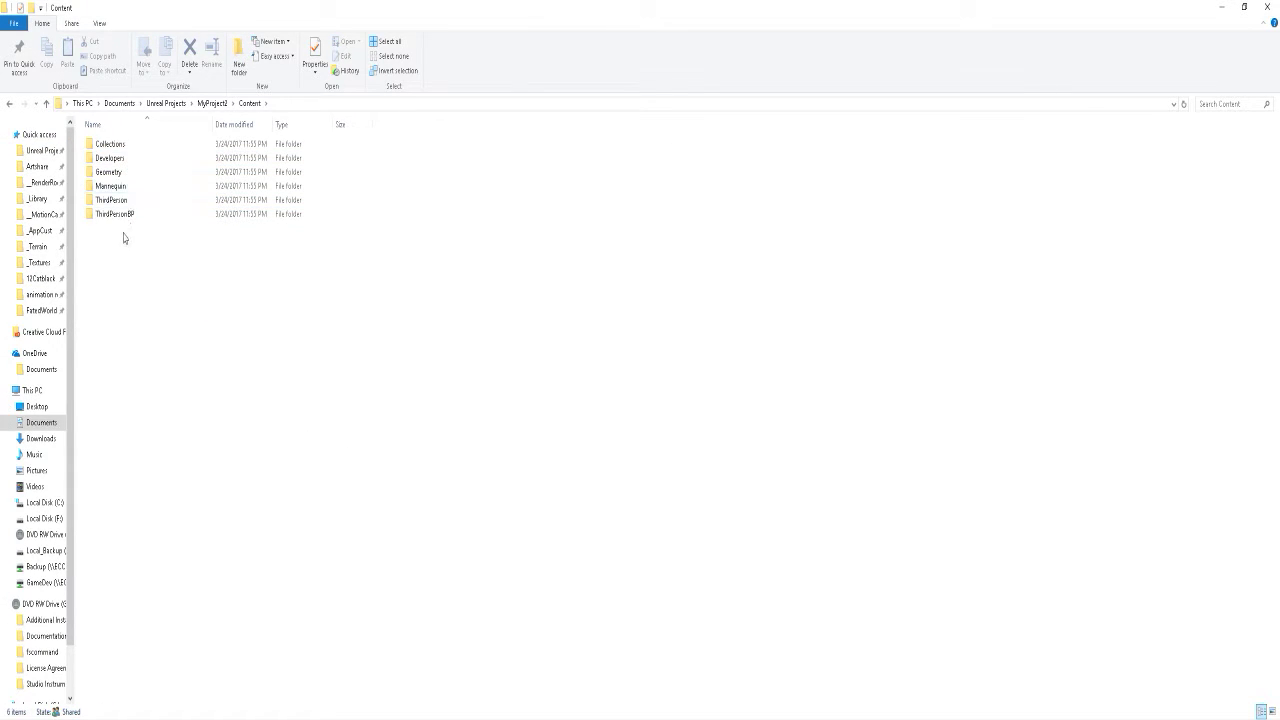
pyautogui.press('BackSpace')
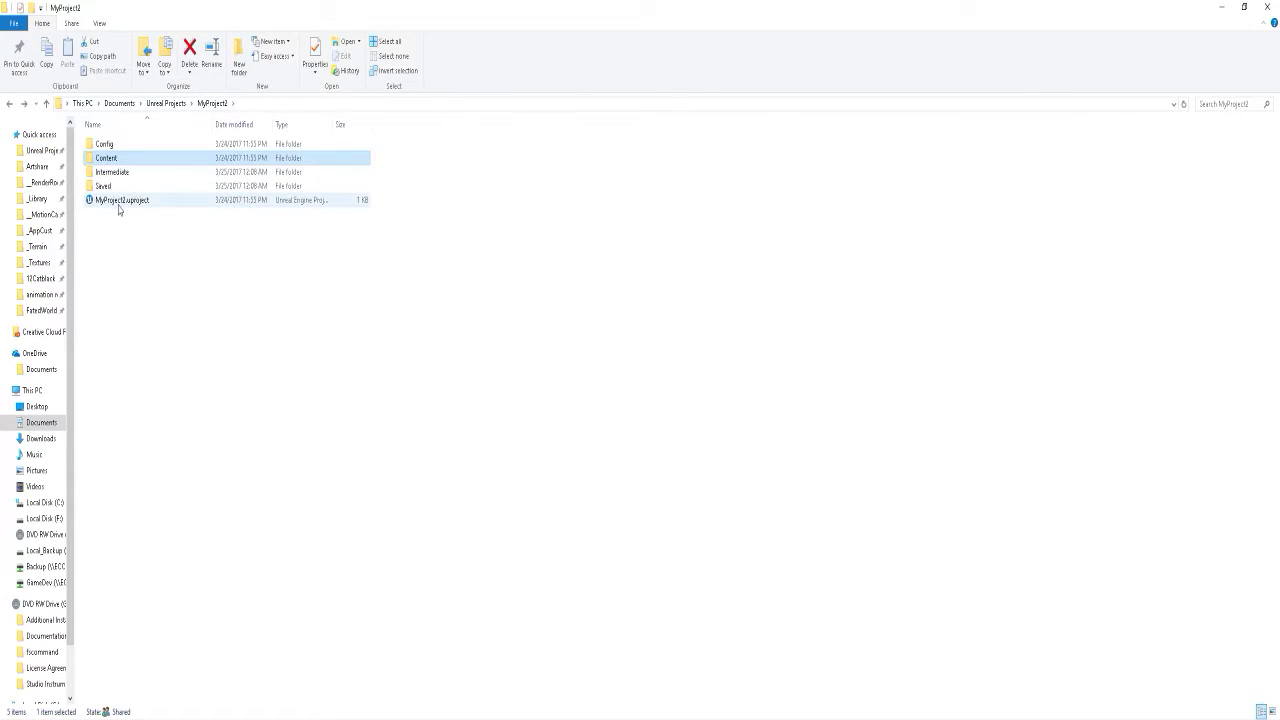
# Open MyProject2.uproject in the Unreal Editor
pyautogui.doubleClick(122, 204)
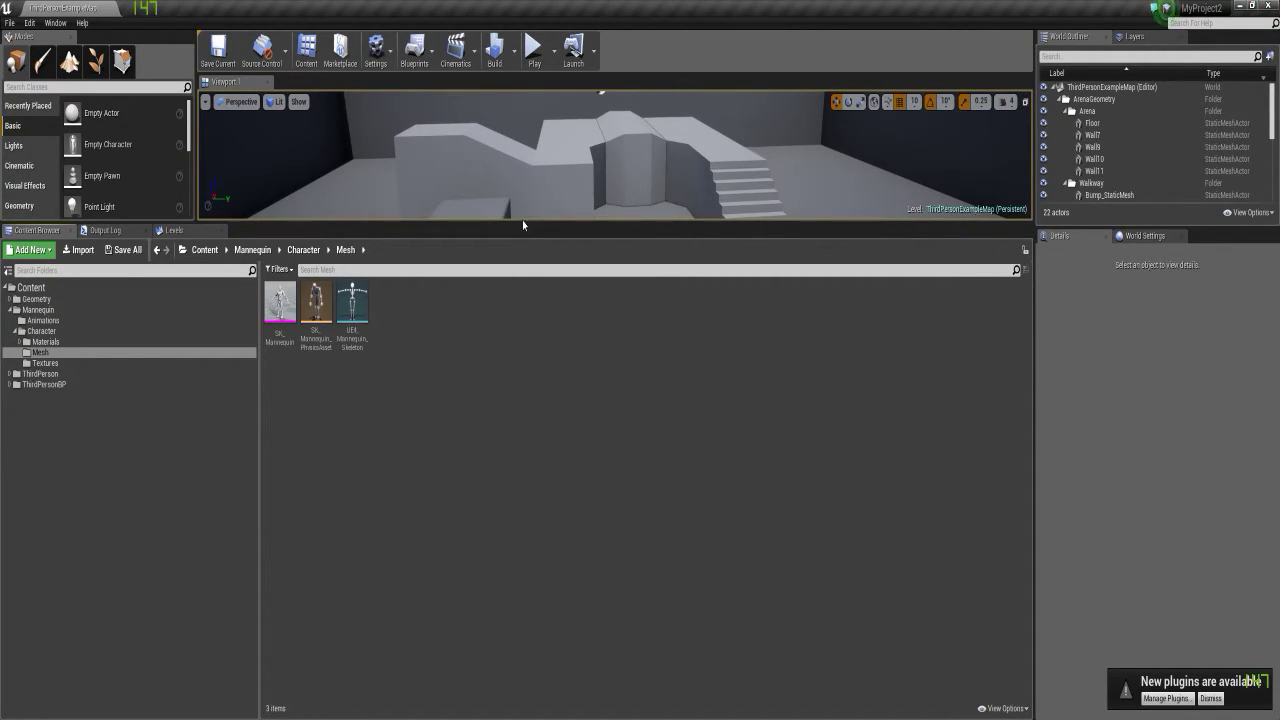
# Create a folder named MasterMaterials in the project's Content
pyautogui.moveTo(522, 224); pyautogui.dragTo(522, 414)
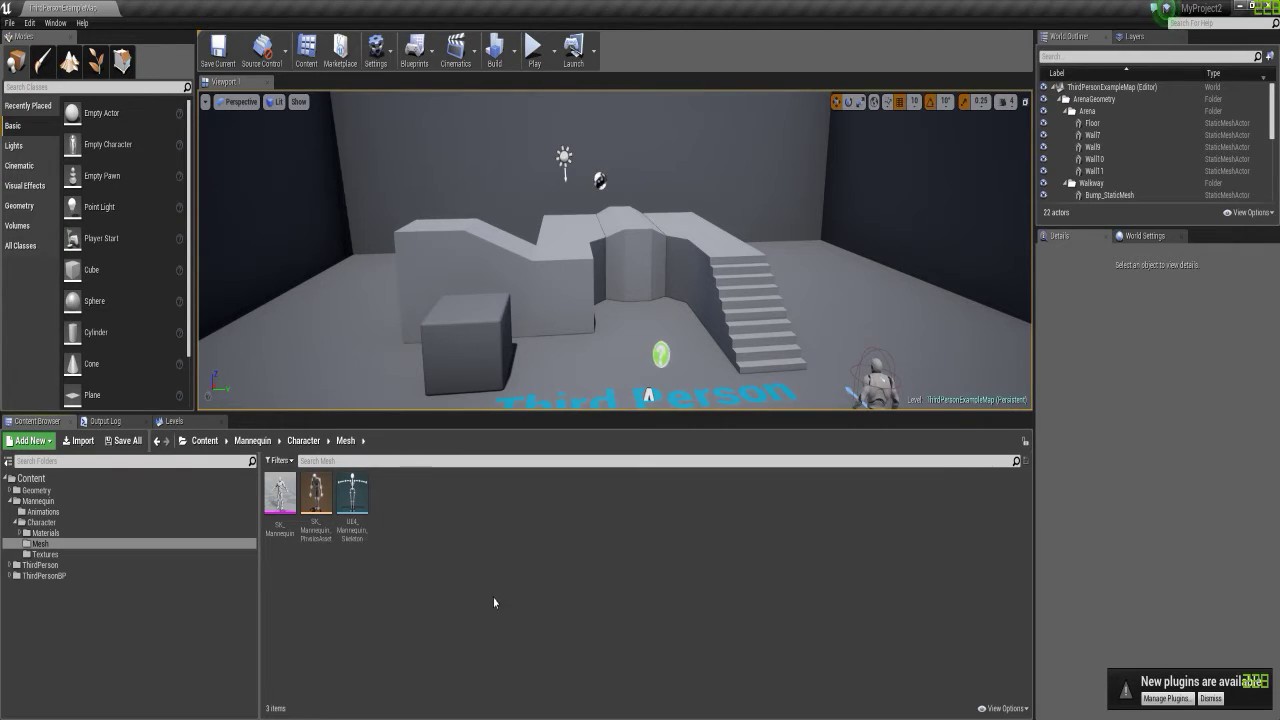
pyautogui.click(31, 501)
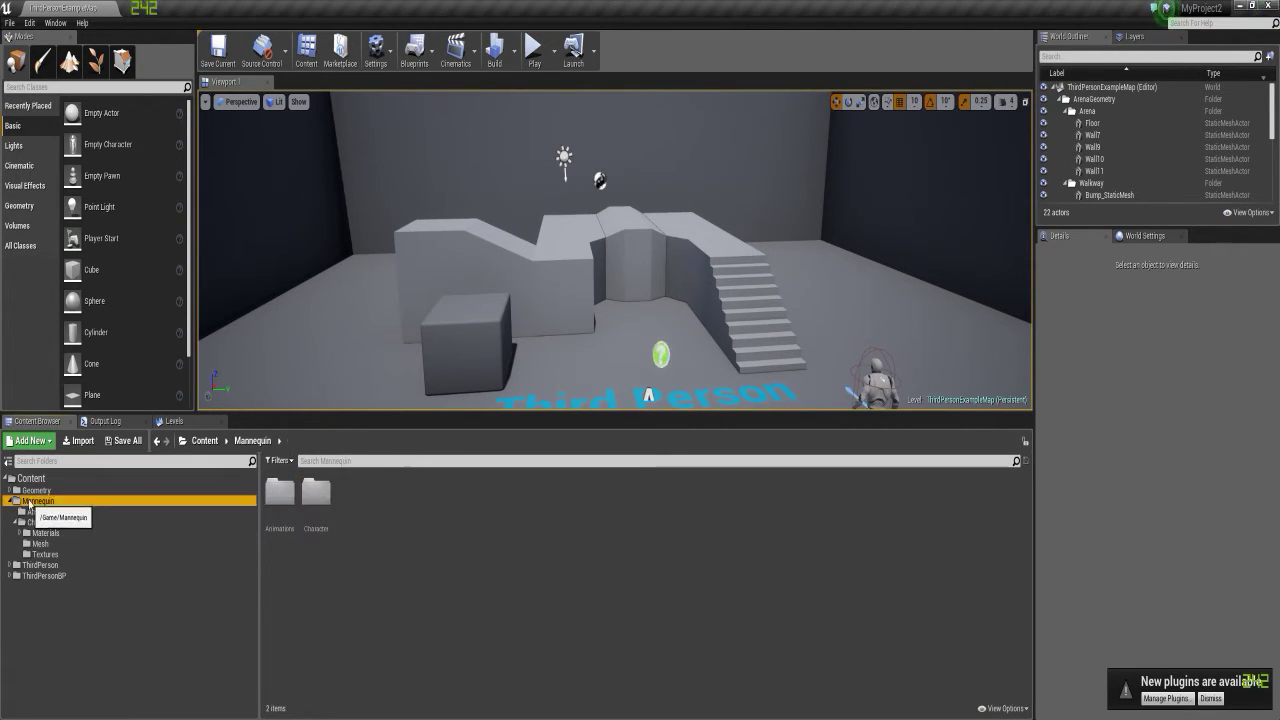
pyautogui.click(10, 501)
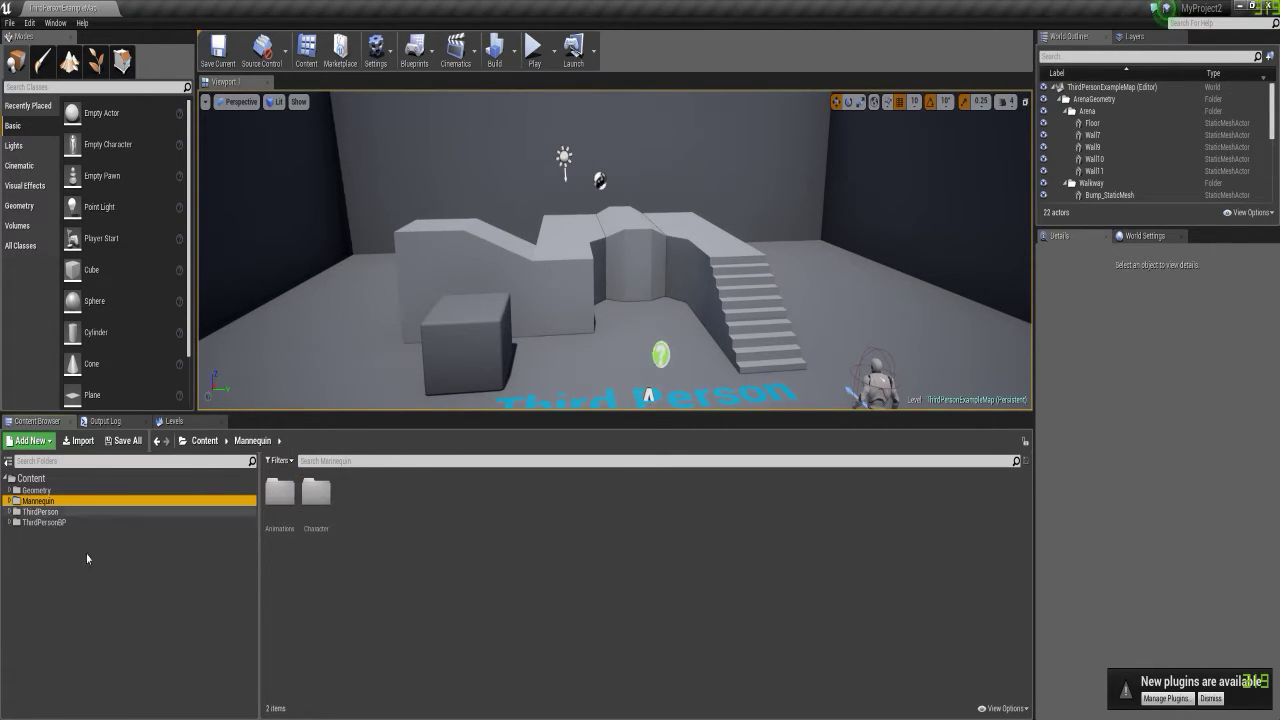
pyautogui.rightClick(545, 556)
pyautogui.hotkey('alt', 'Left')
pyautogui.rightClick(606, 539)
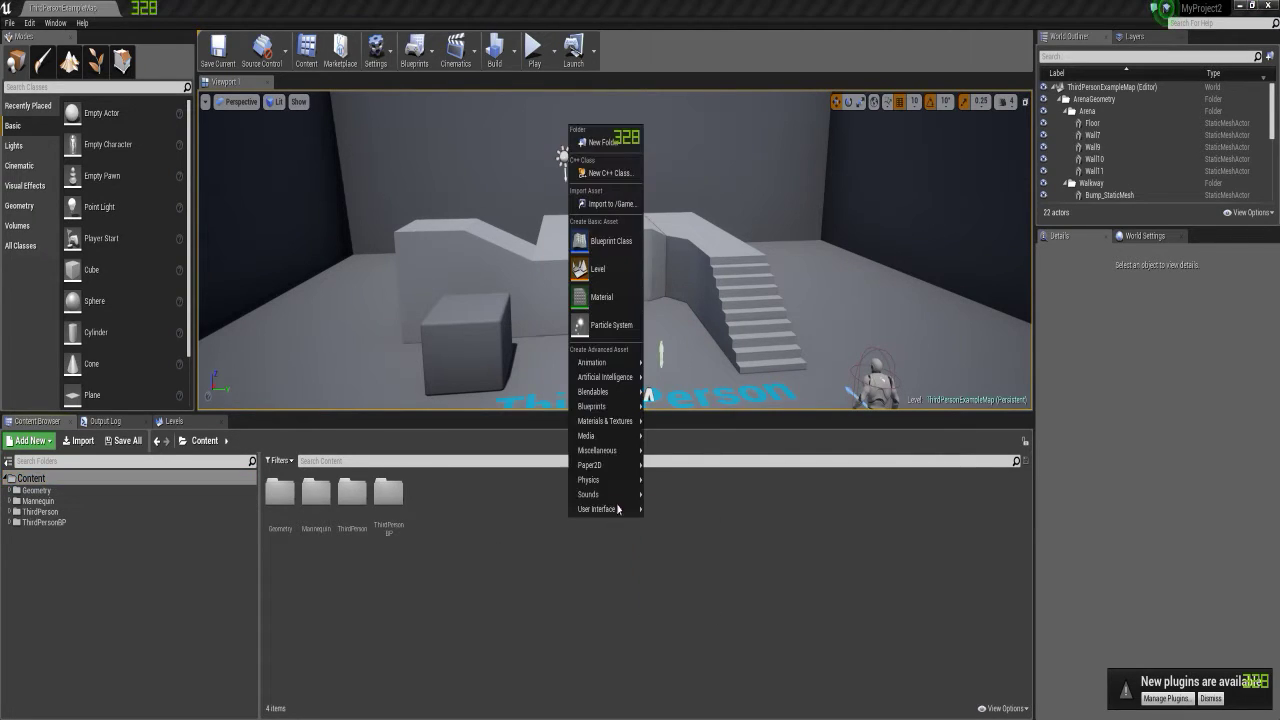
pyautogui.click(612, 140)
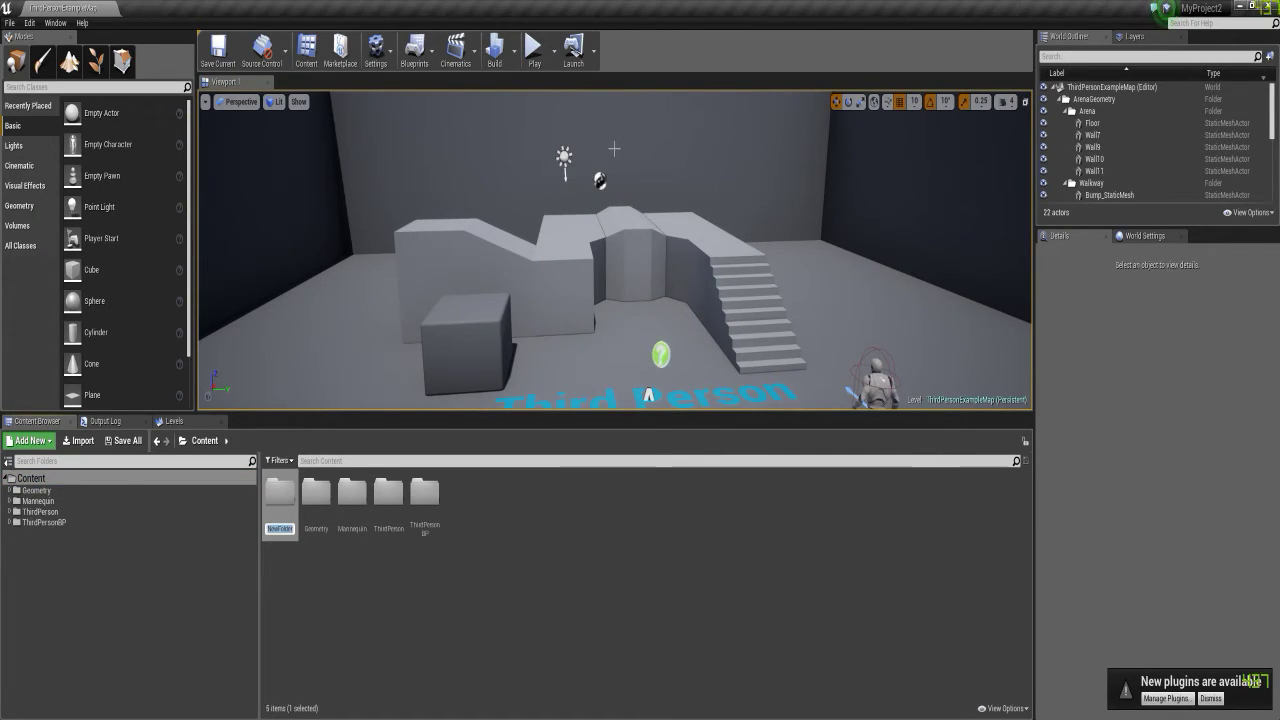
pyautogui.write('MasterMateri')
pyautogui.write('als')
pyautogui.press('Return')
# Inside MasterMaterials, create a new material named jdsfghjsdnfw
pyautogui.doubleClick(409, 516)
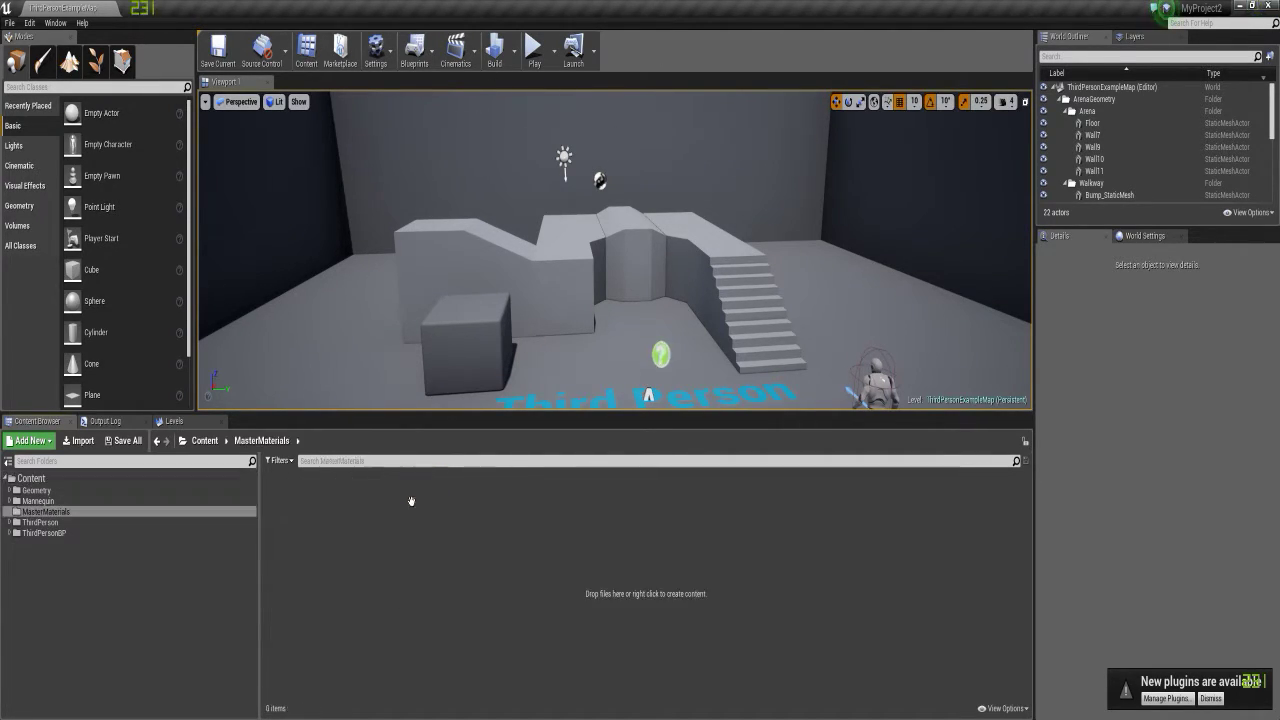
pyautogui.rightClick(513, 540)
pyautogui.click(577, 324)
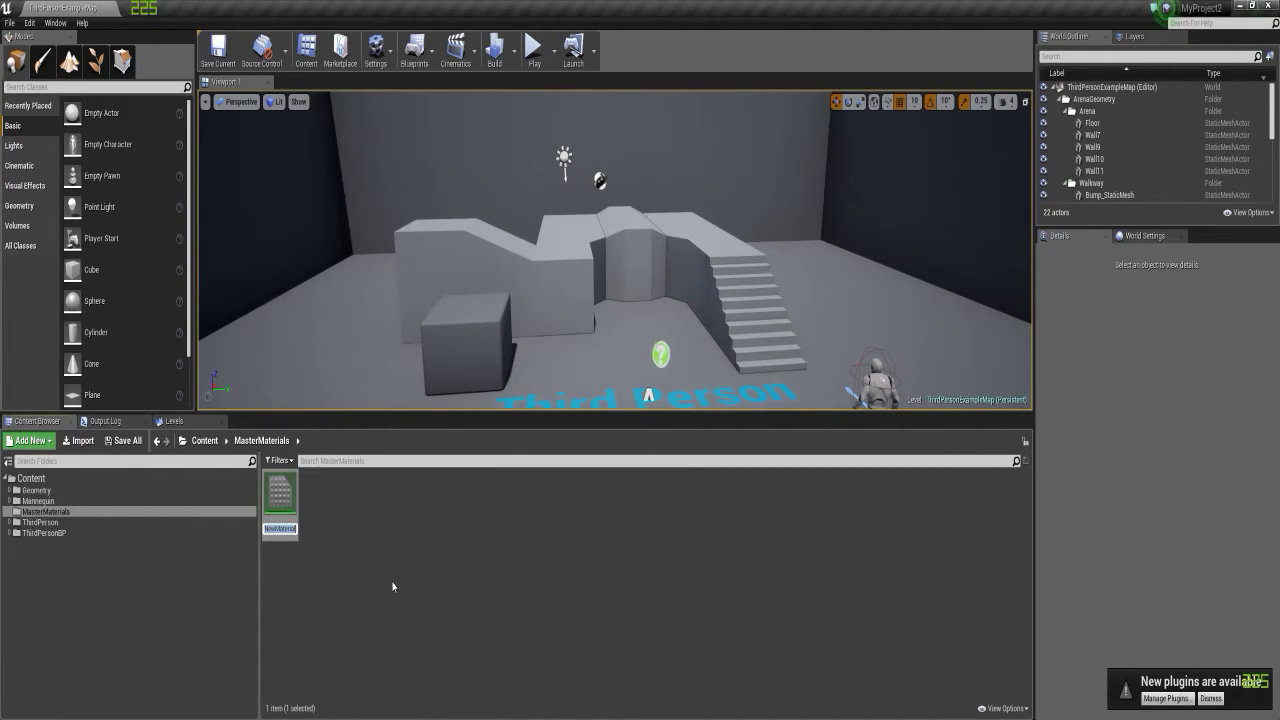
pyautogui.write('jdsfghjsdnfw')
pyautogui.press('Return')
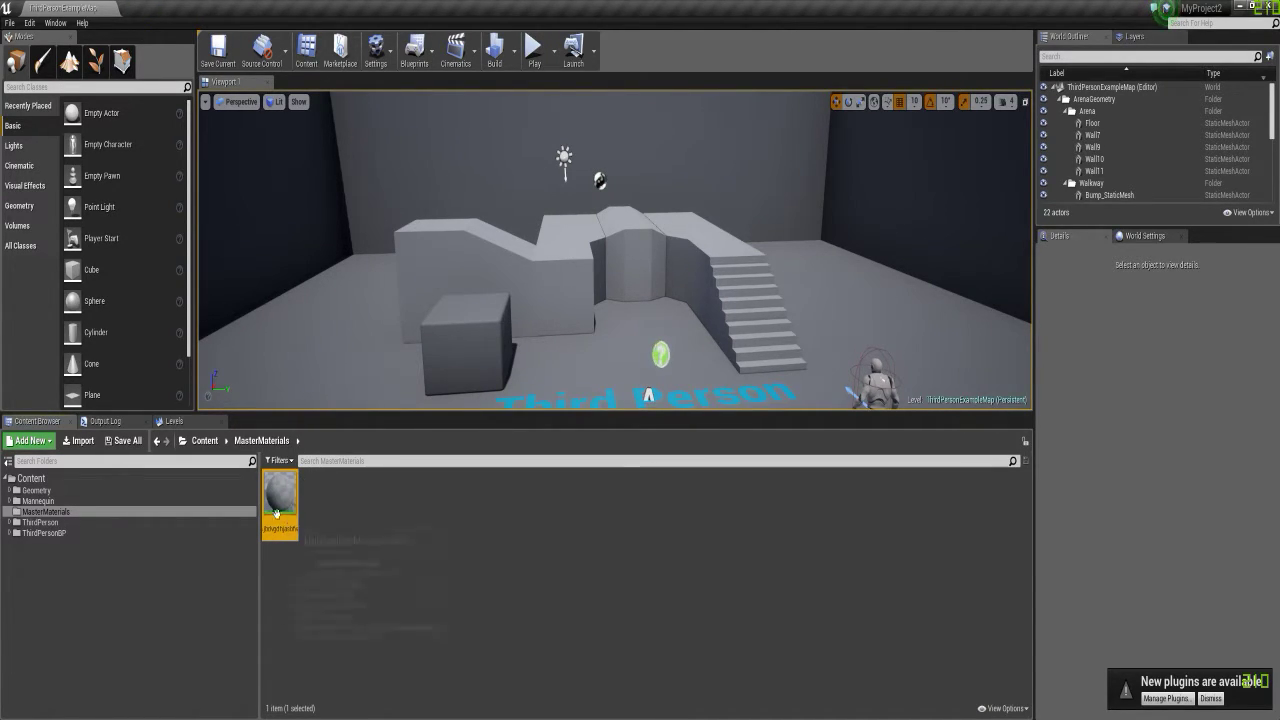
pyautogui.click(346, 527)
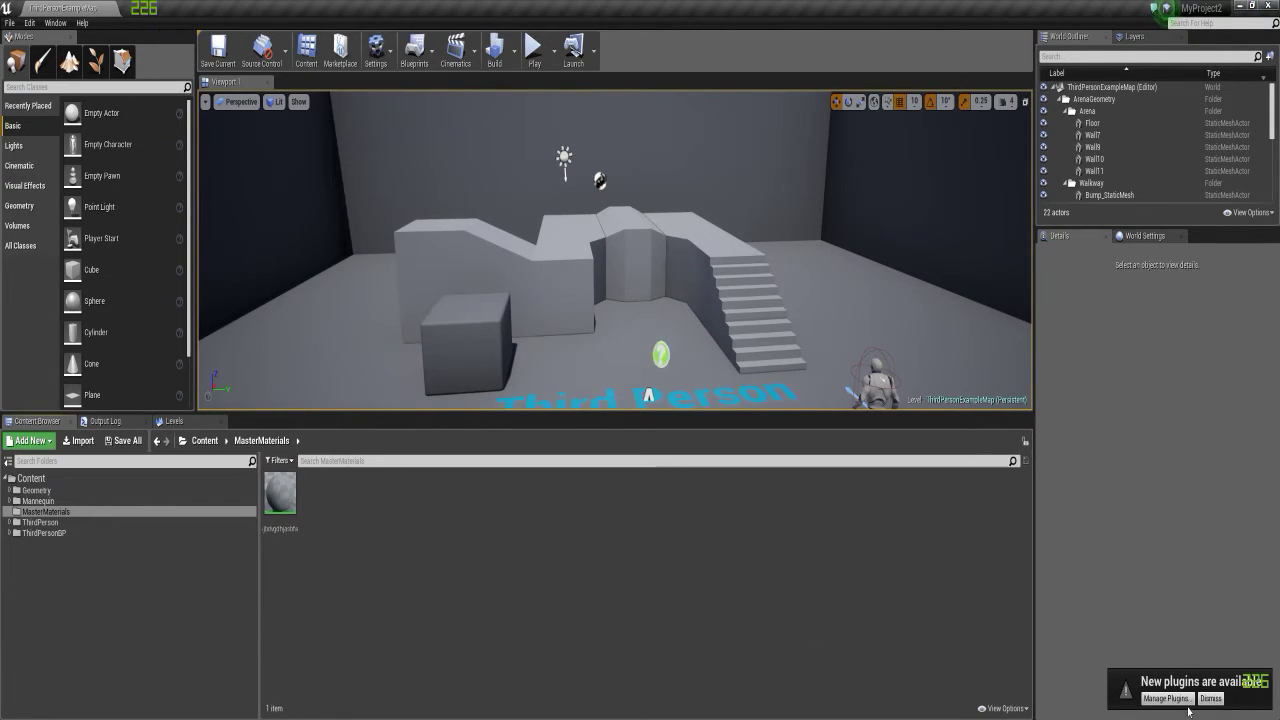
# From Window > Plugins, create a Content Only plugin named AssetCollections
pyautogui.click(56, 22)
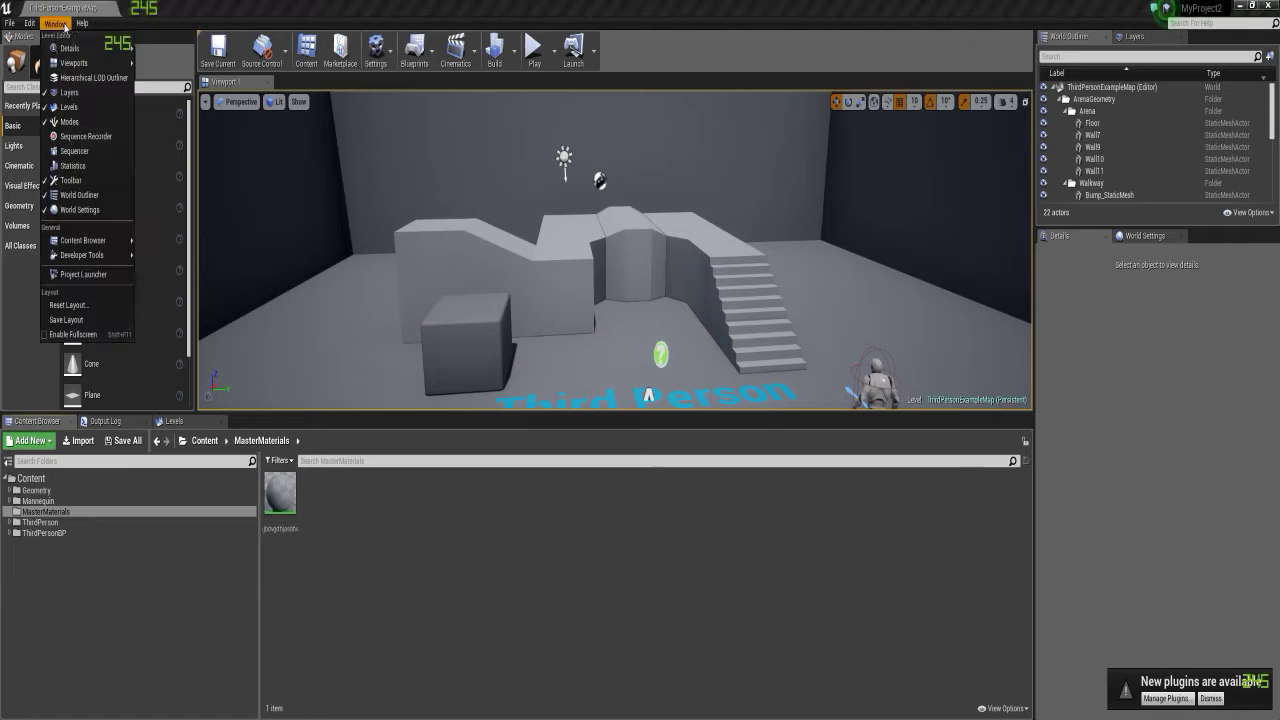
pyautogui.click(80, 226)
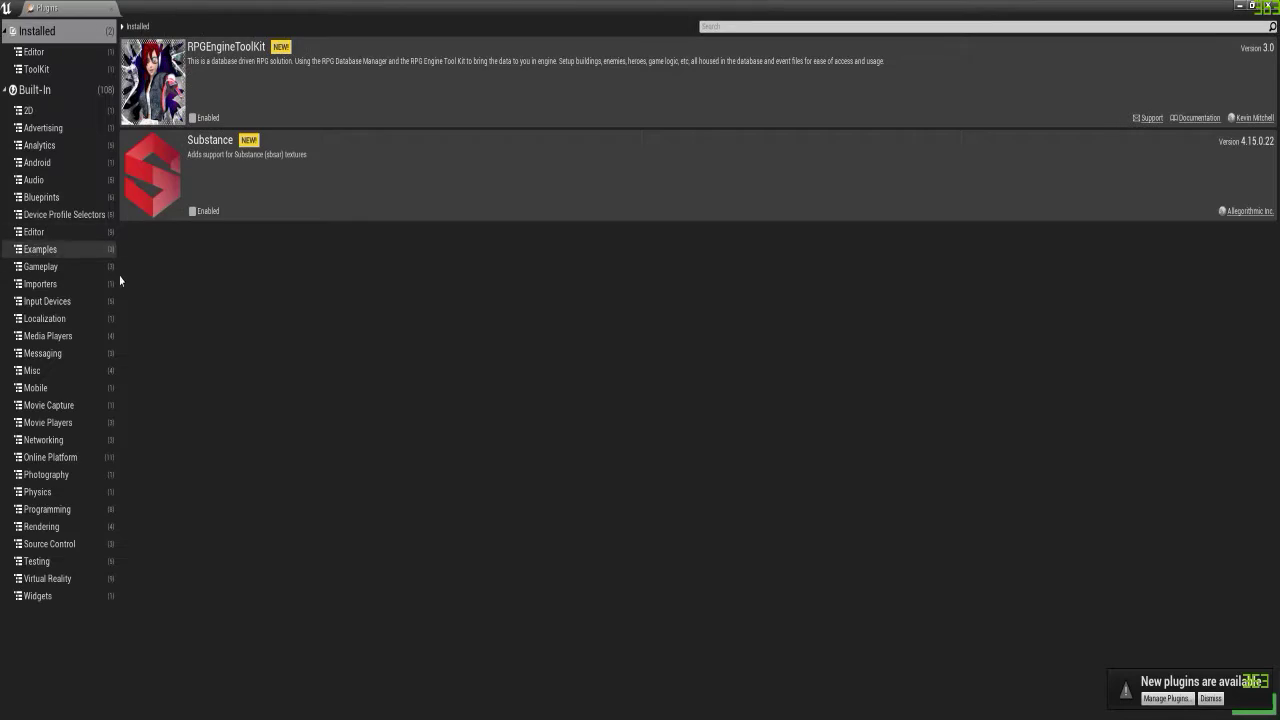
pyautogui.click(1210, 698)
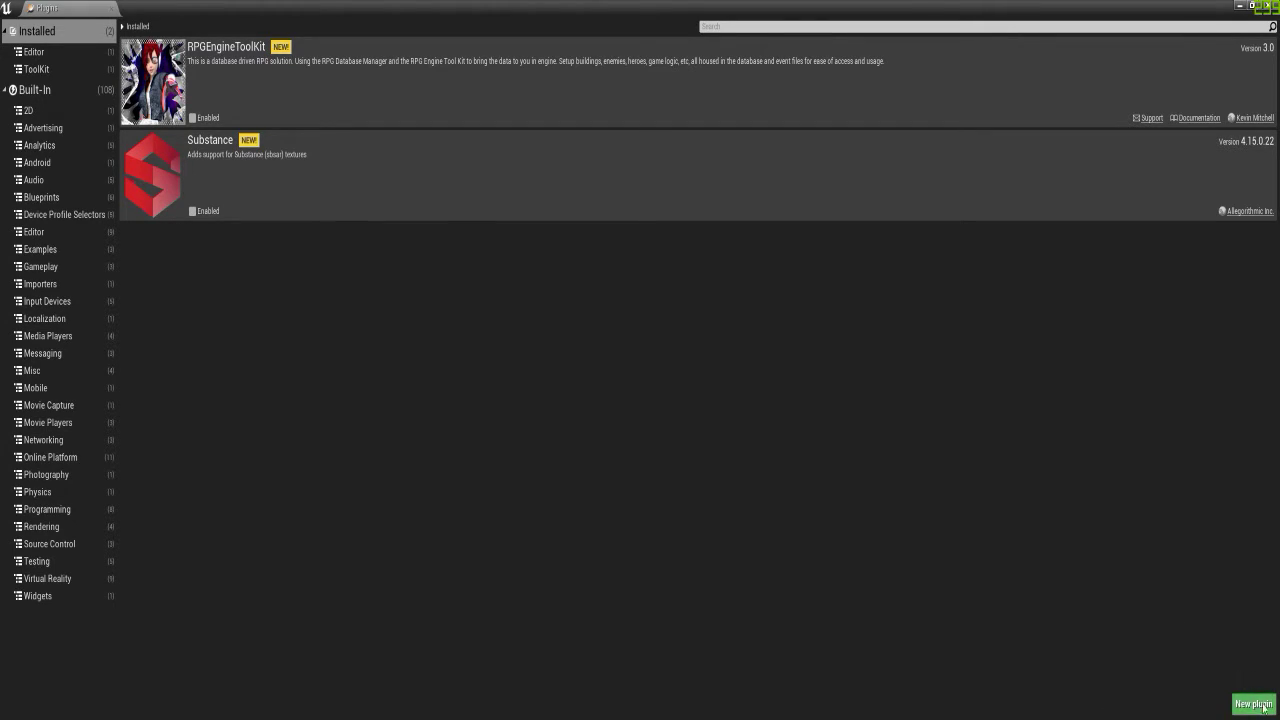
pyautogui.click(1252, 704)
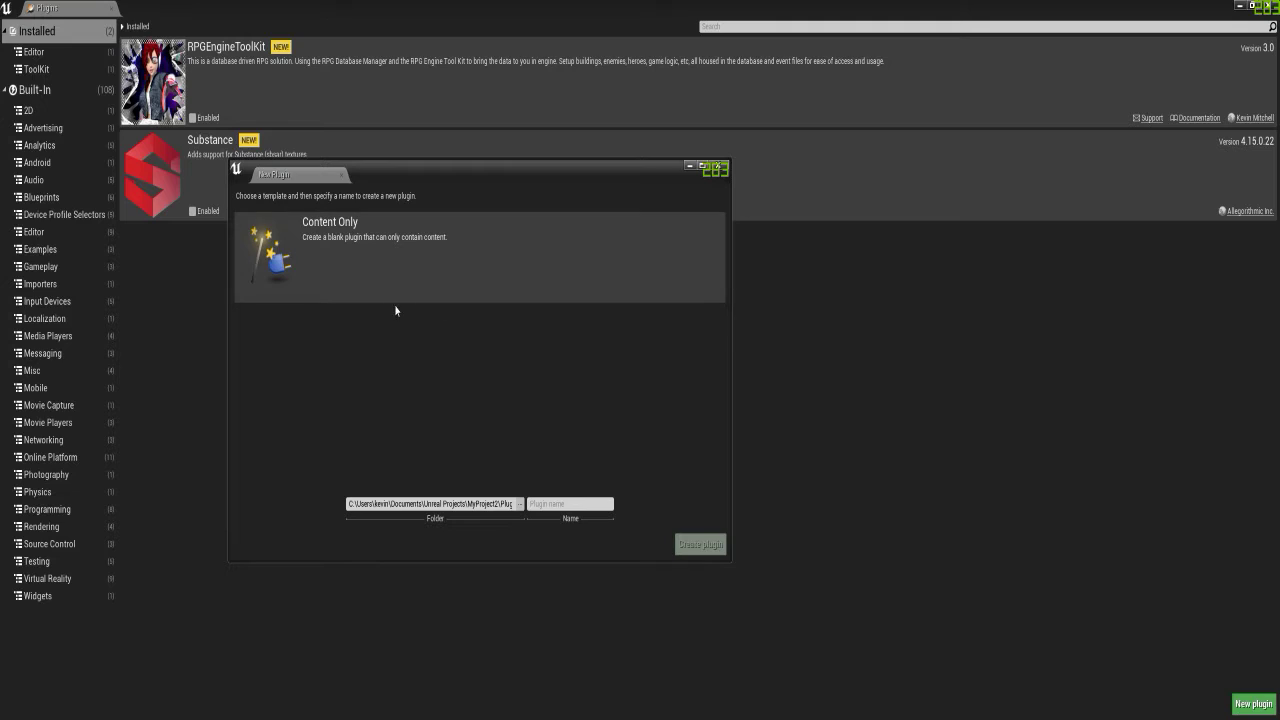
pyautogui.click(389, 273)
pyautogui.click(576, 504)
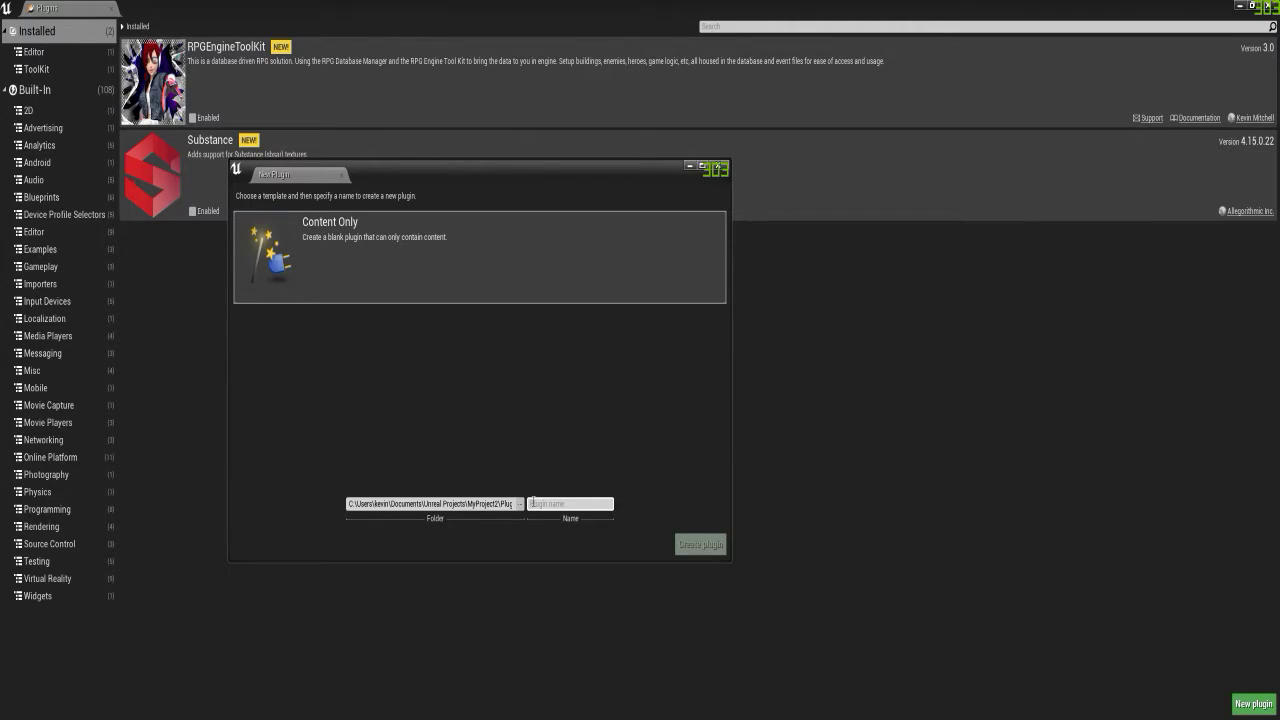
pyautogui.write('ZassetCollections')
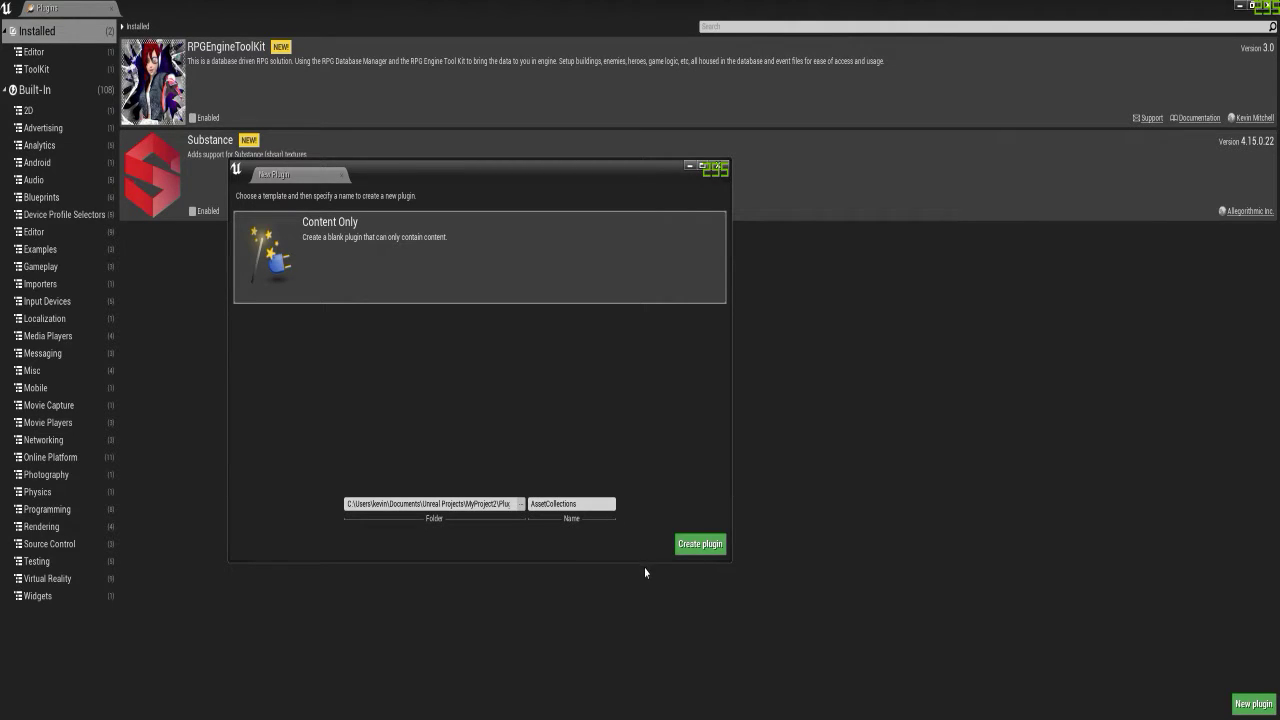
pyautogui.click(722, 545)
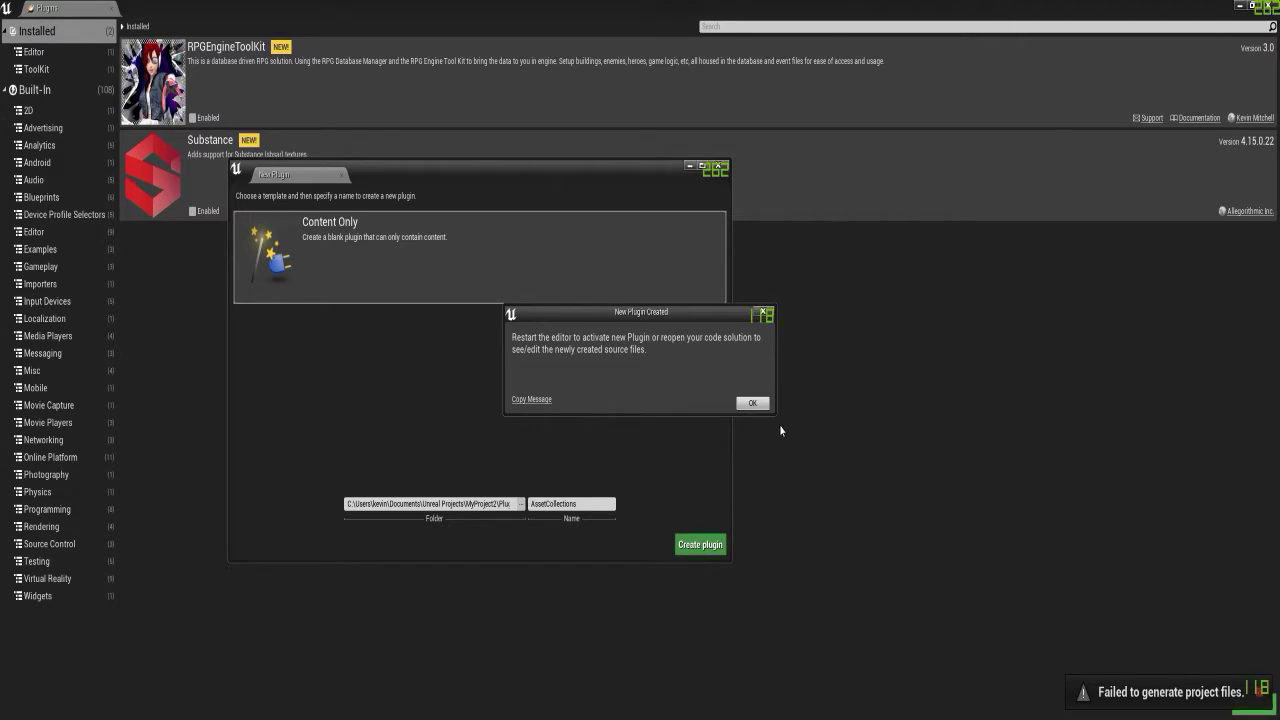
# Acknowledge the plugin-created message and verify AssetCollections exists in MyProject2's Plugins folder
pyautogui.click(745, 403)
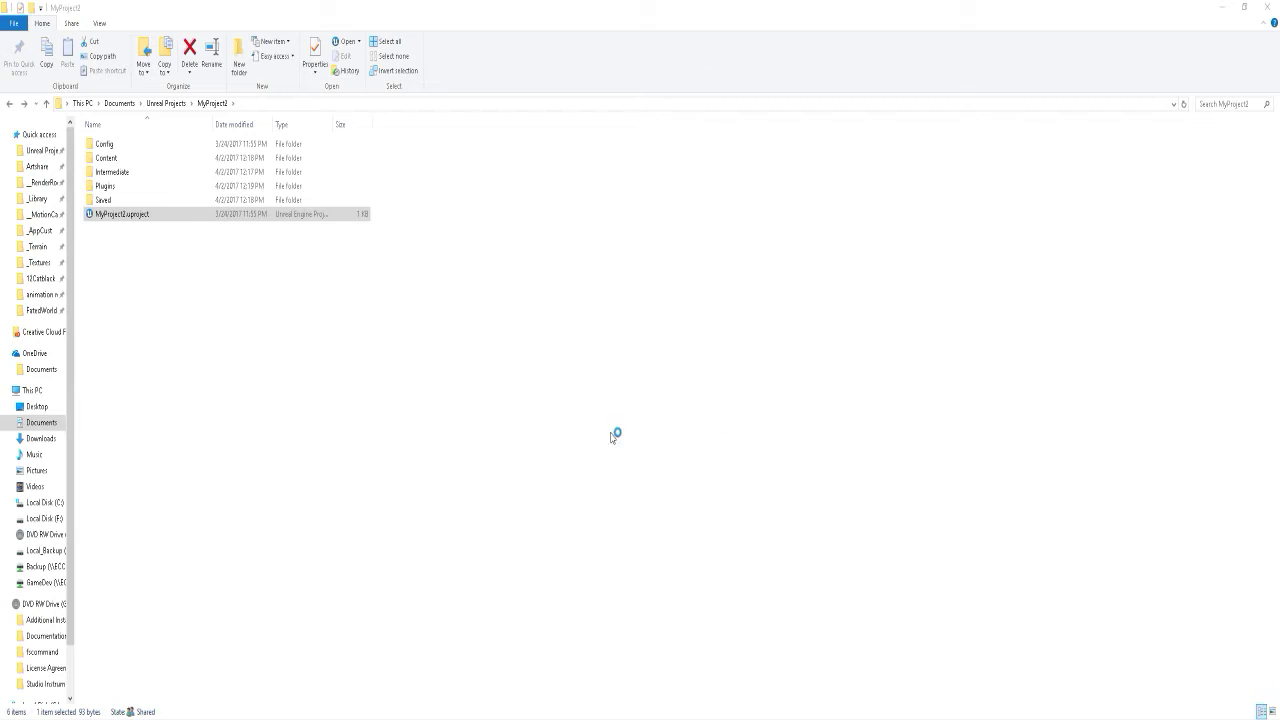
pyautogui.click(346, 271)
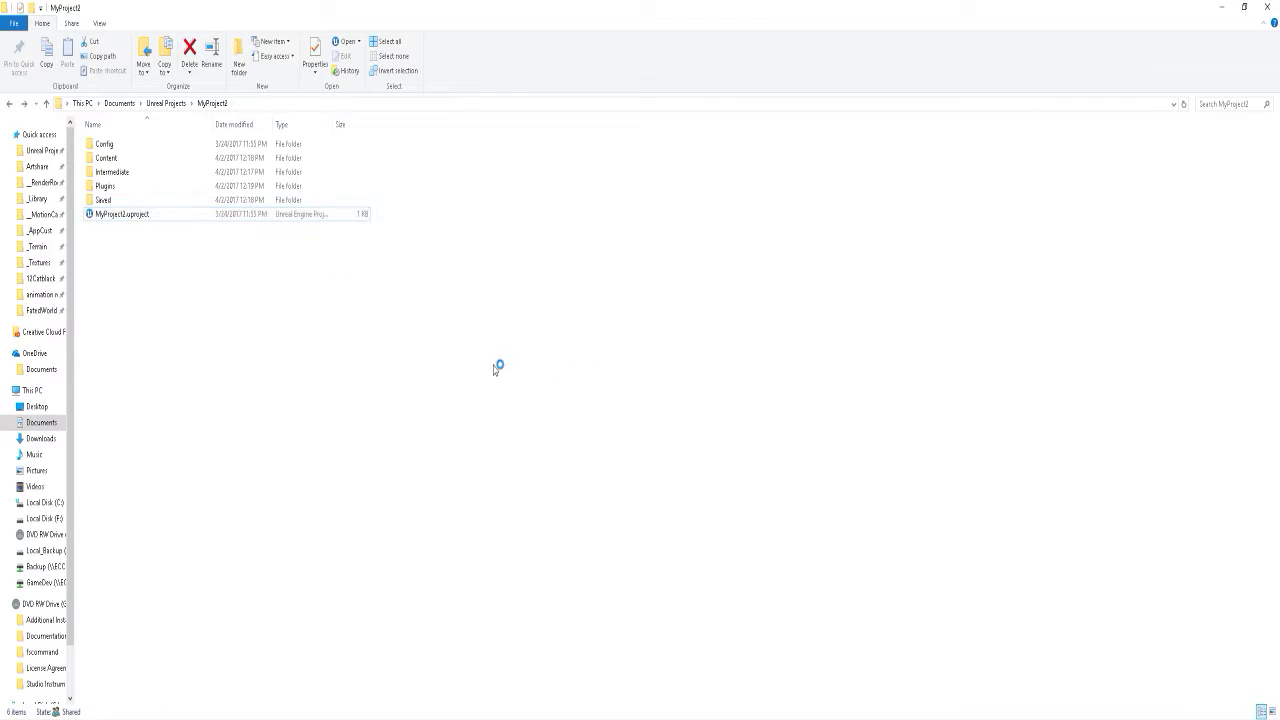
pyautogui.doubleClick(128, 160)
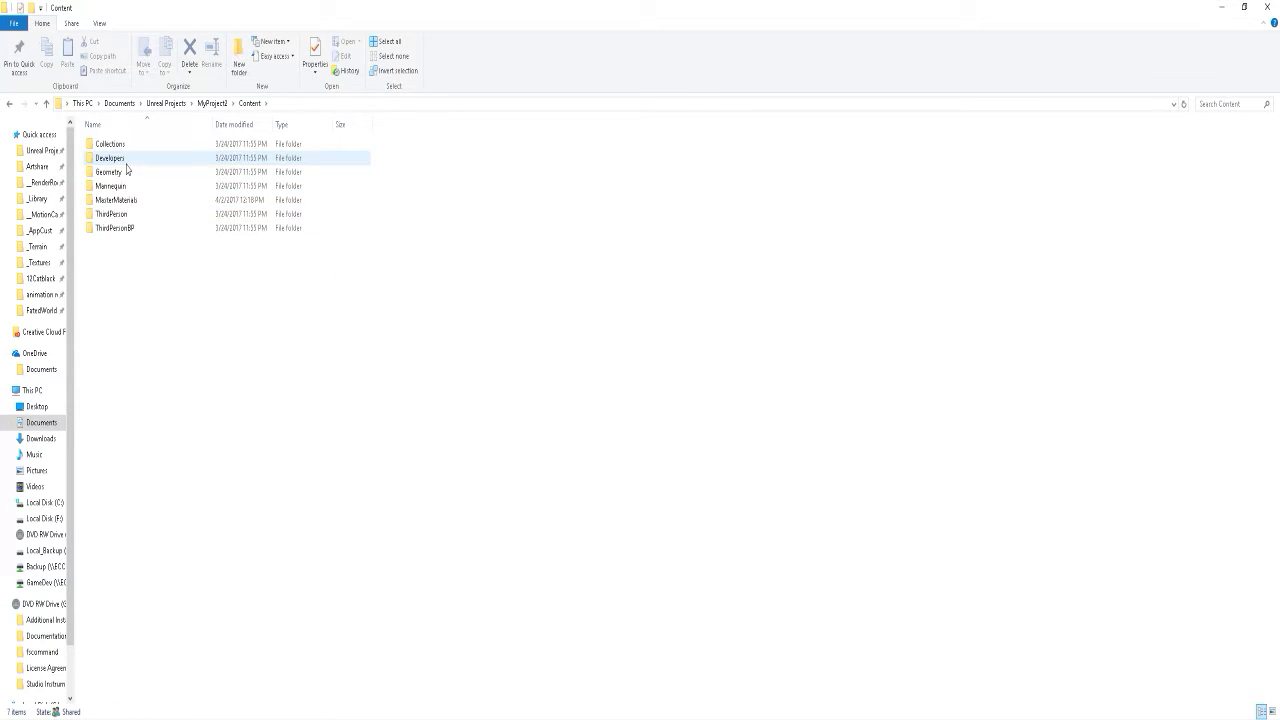
pyautogui.hotkey('alt', 'Left')
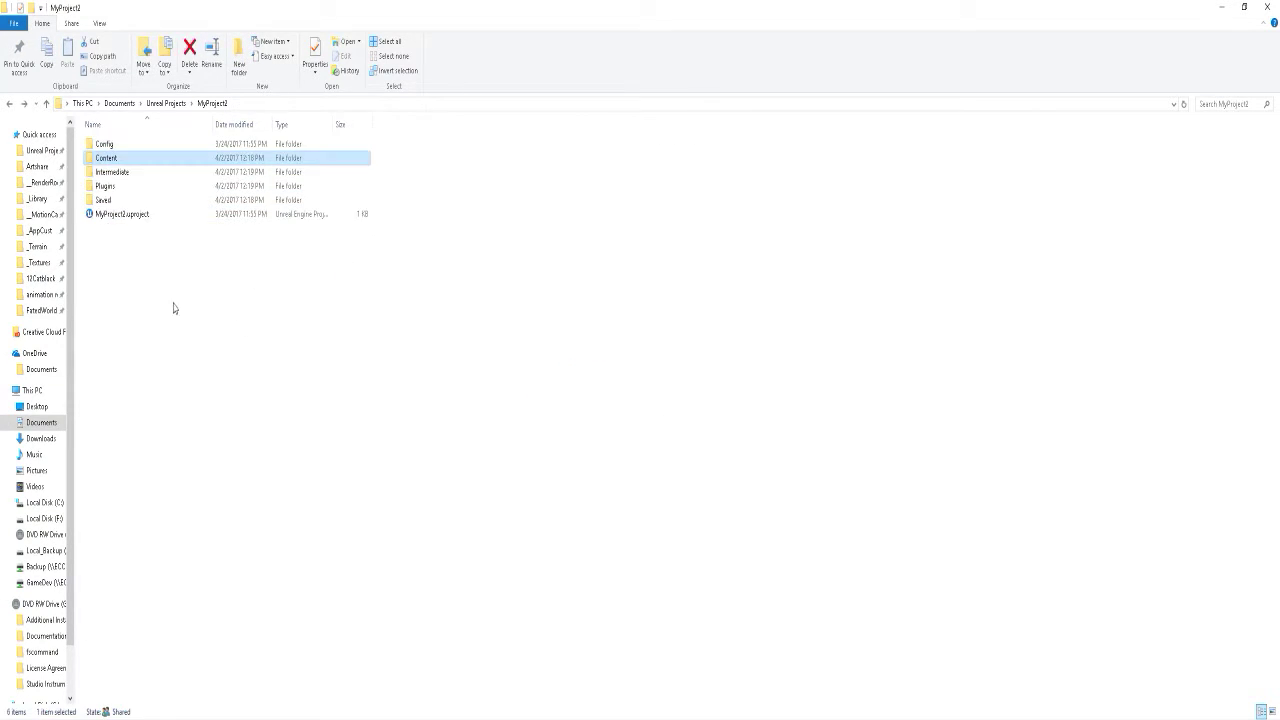
pyautogui.doubleClick(120, 187)
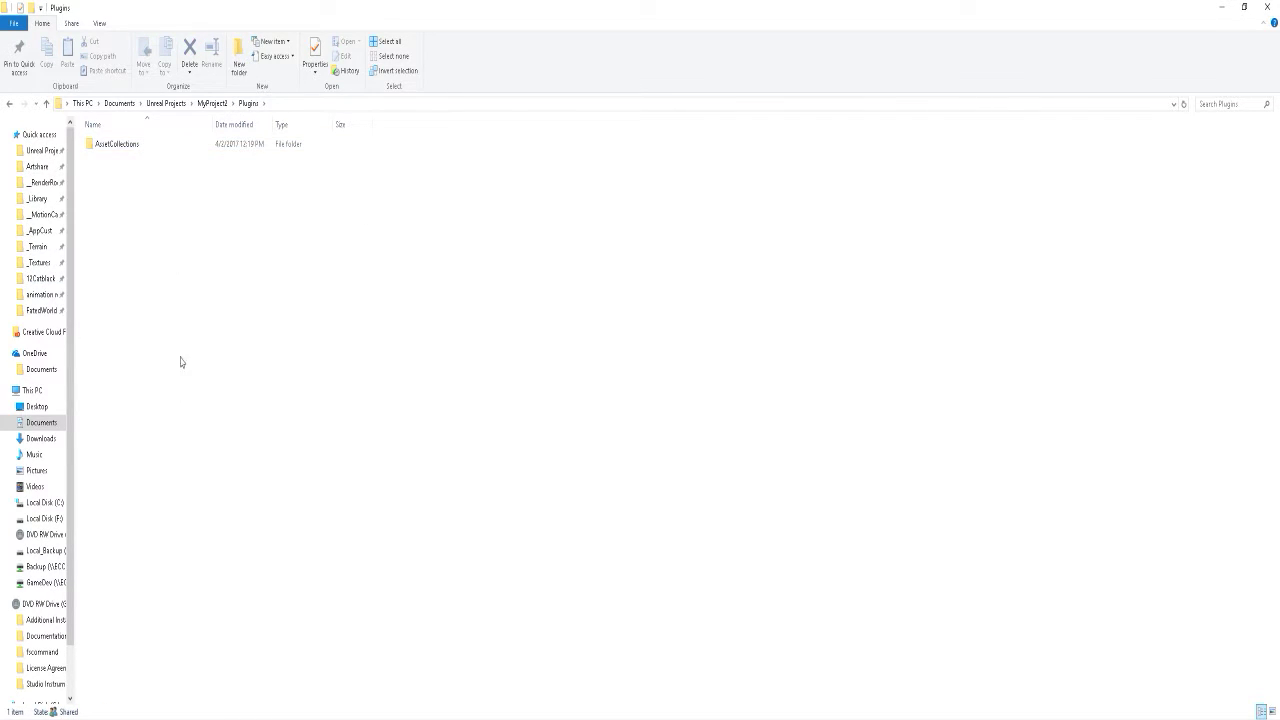
pyautogui.hotkey('alt', 'Left')
# Edit the AssetCollections plugin, changing its Category from Other to AssetLibrary
pyautogui.click(463, 341)
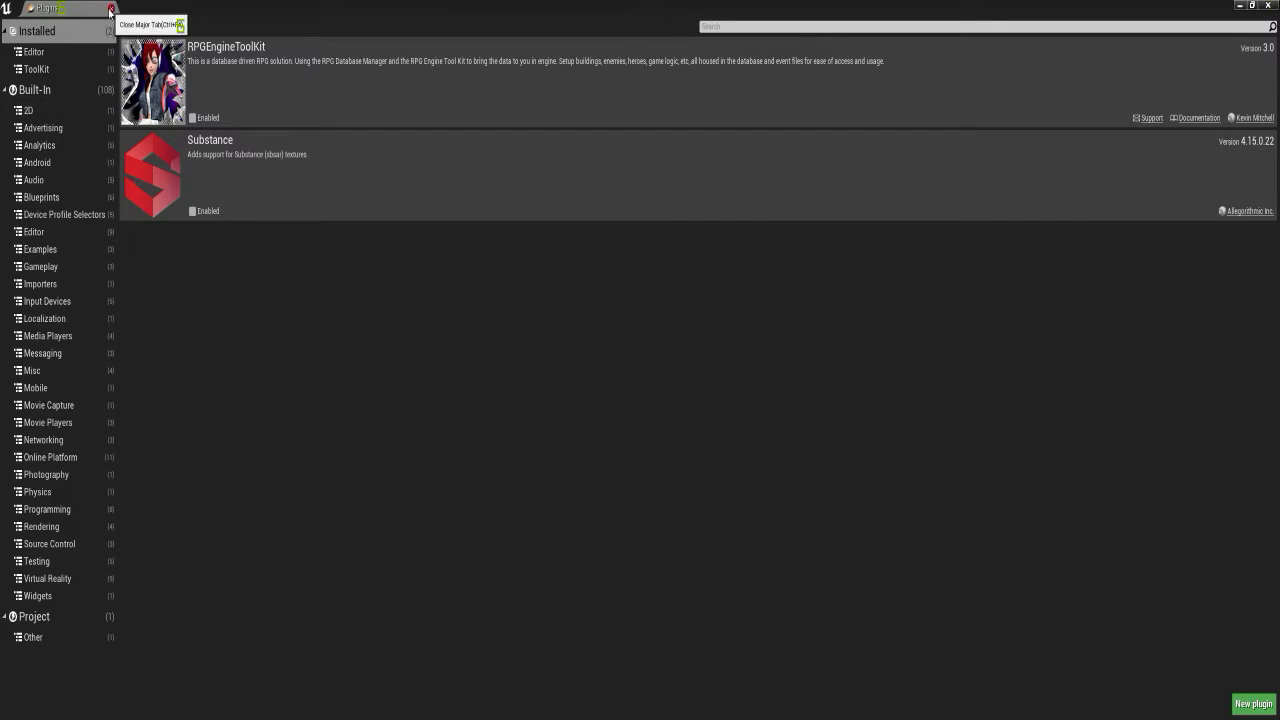
pyautogui.click(105, 637)
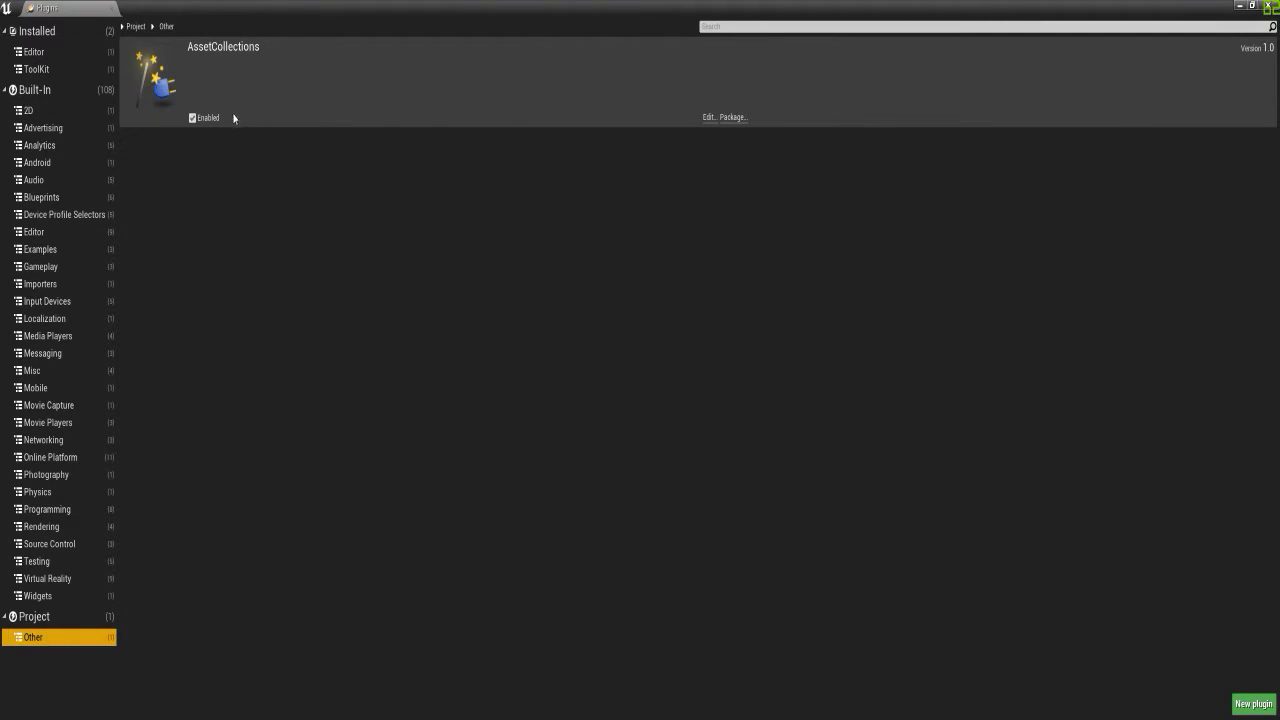
pyautogui.click(705, 118)
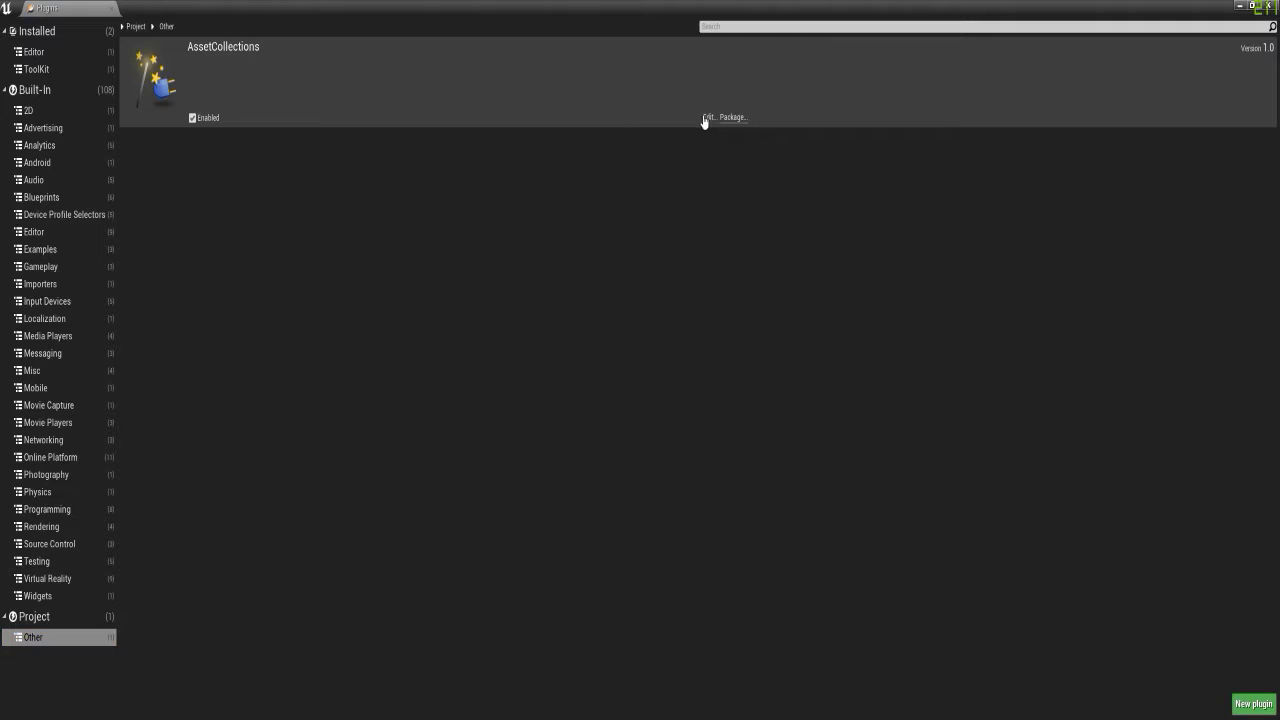
pyautogui.click(633, 414)
pyautogui.click(328, 405)
pyautogui.hotkey('ctrl', 'a')
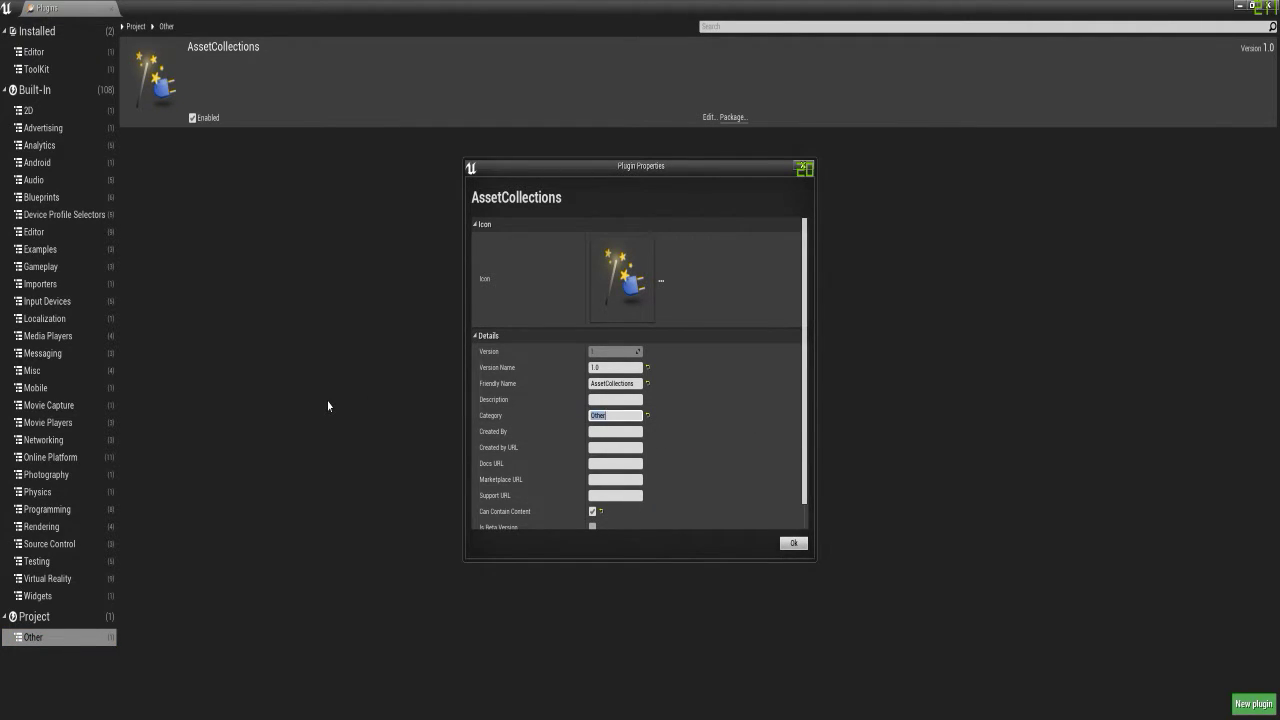
pyautogui.write('Asset Library')
pyautogui.press('Return')
pyautogui.press('Return')
pyautogui.click(794, 545)
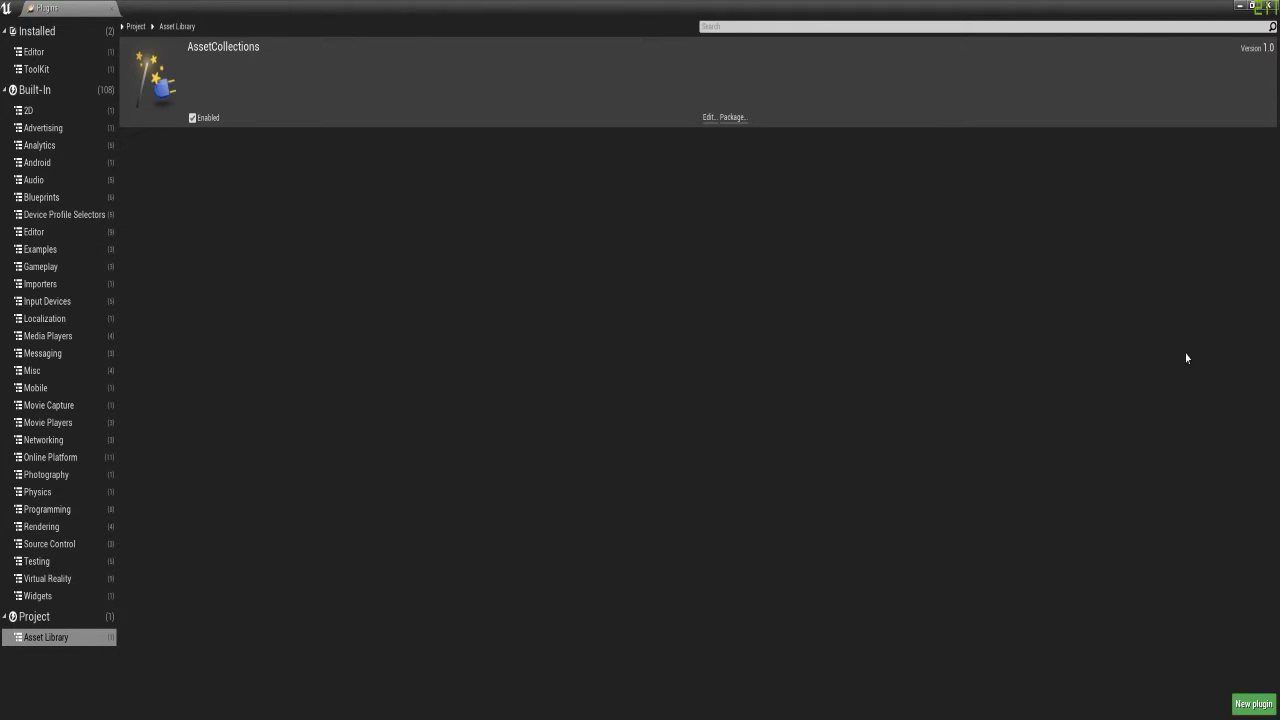
# Enable Show Plugin Content in the Content Browser and open AssetCollections Content
pyautogui.click(1270, 5)
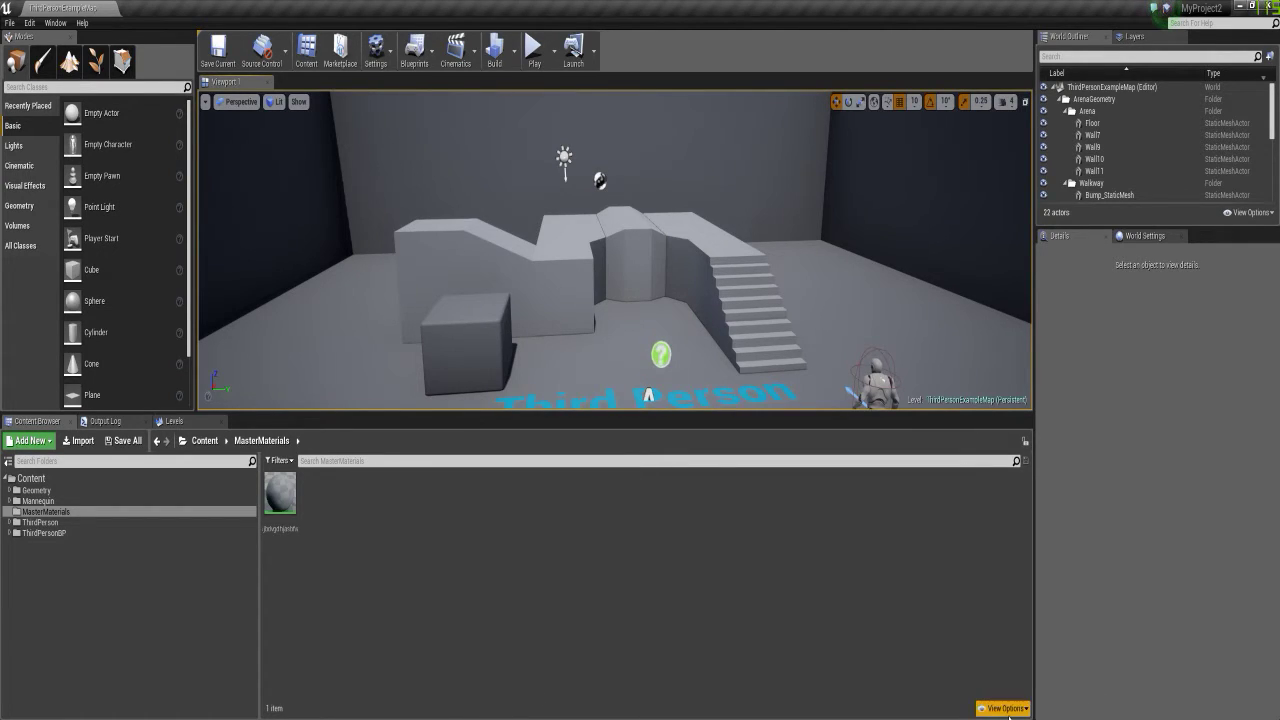
pyautogui.click(1004, 708)
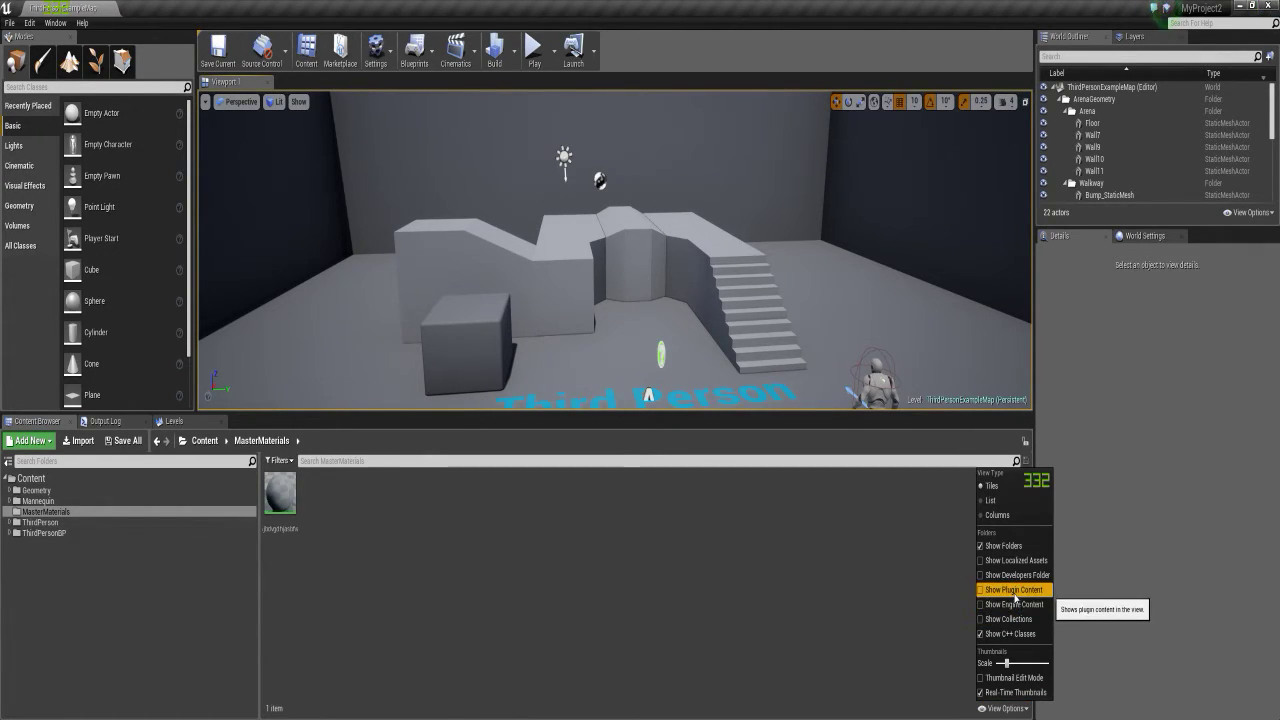
pyautogui.click(1018, 596)
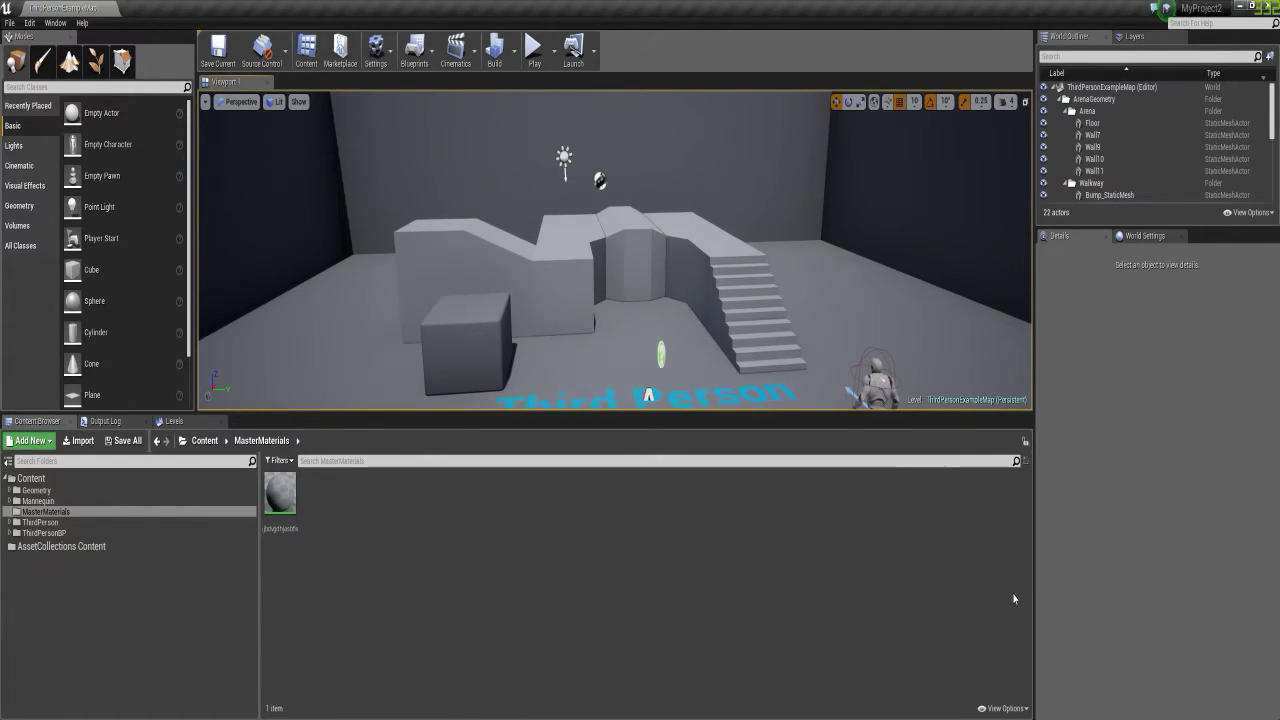
pyautogui.click(65, 546)
# Create a new folder named MasterMaterials inside AssetCollections Content
pyautogui.rightClick(518, 540)
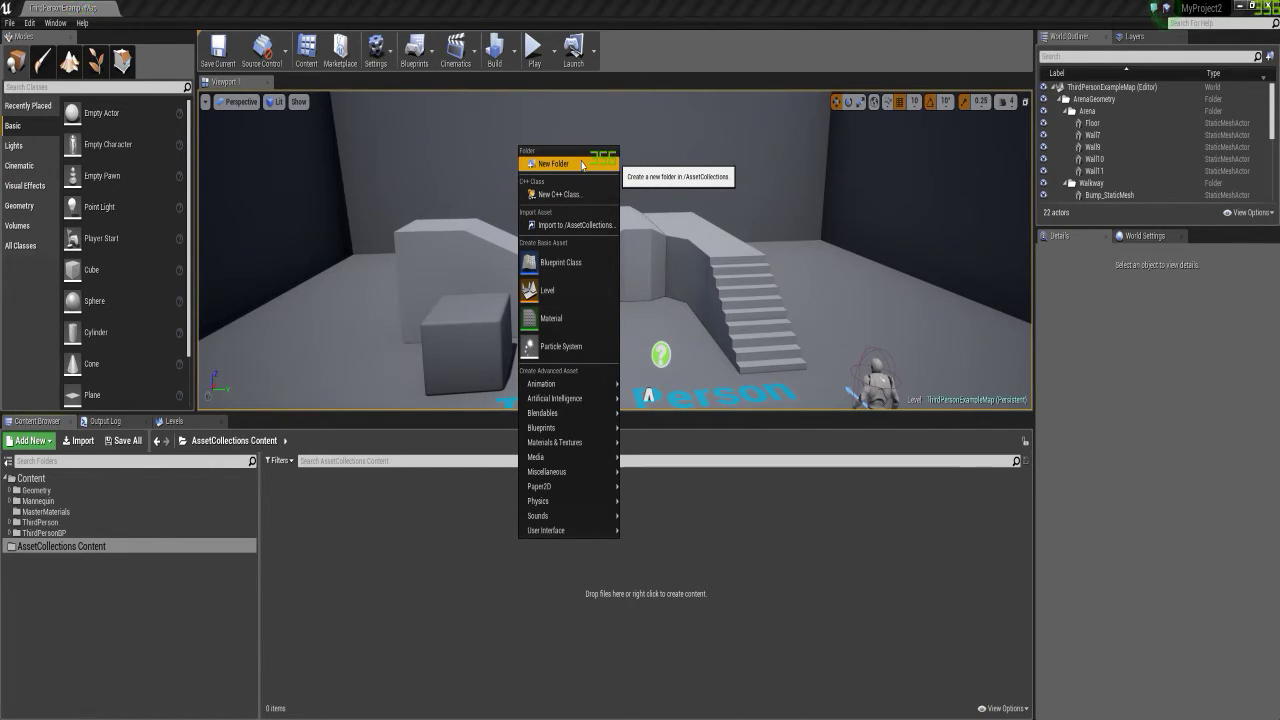
pyautogui.click(582, 164)
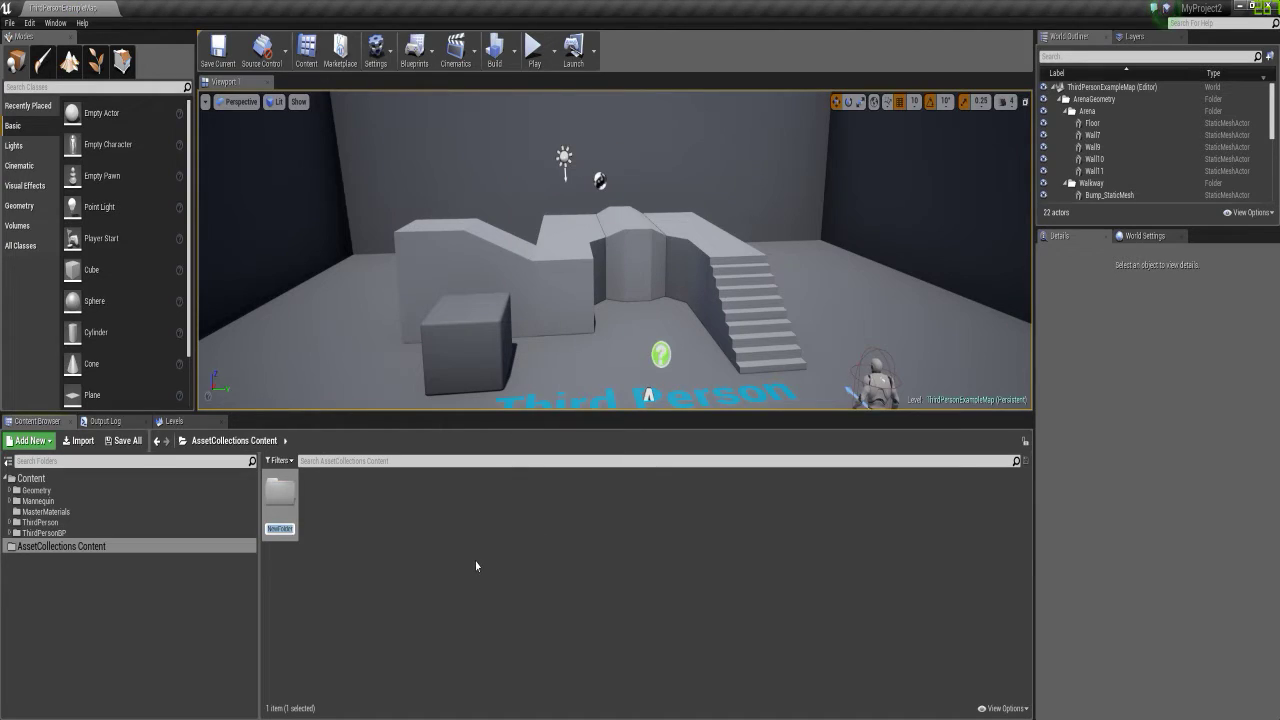
pyautogui.press('BackSpace')
pyautogui.write('Master')
pyautogui.press('BackSpace')
pyautogui.write('Materials')
pyautogui.press('Return')
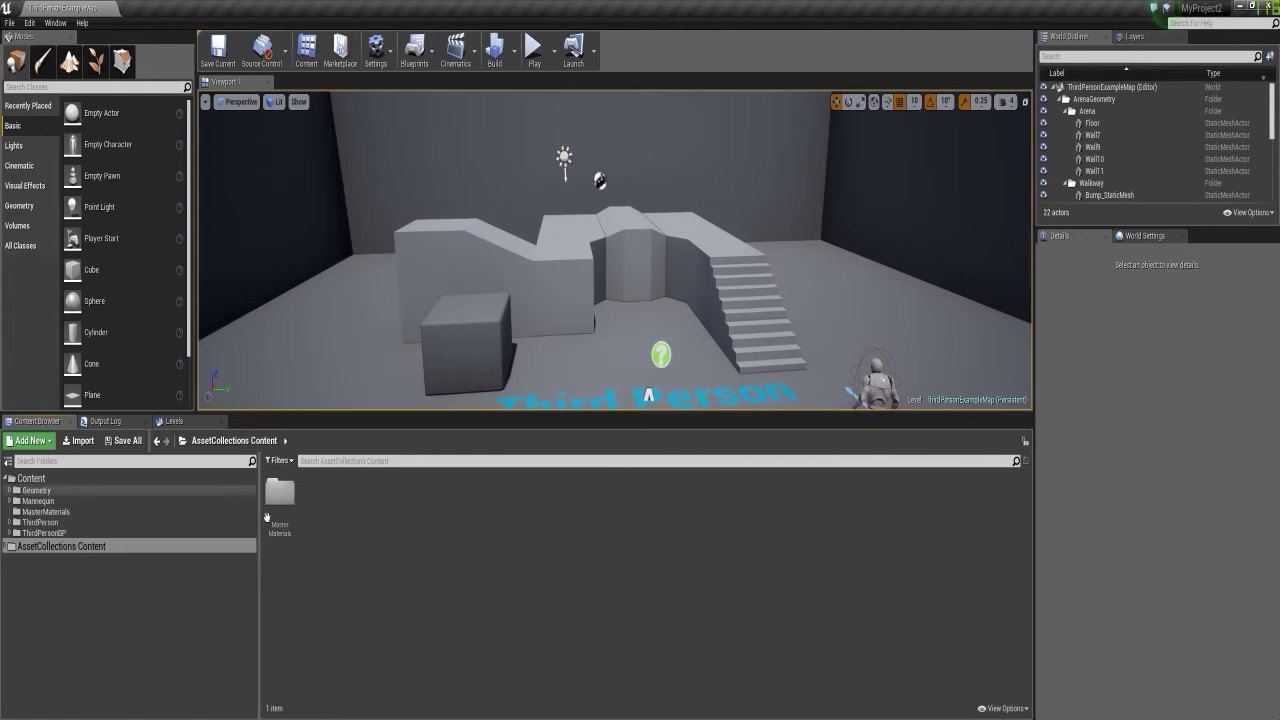
# Move the material from the project's MasterMaterials folder into AssetCollections Content/MasterMaterials with Move Here
pyautogui.click(282, 521)
pyautogui.doubleClick(282, 521)
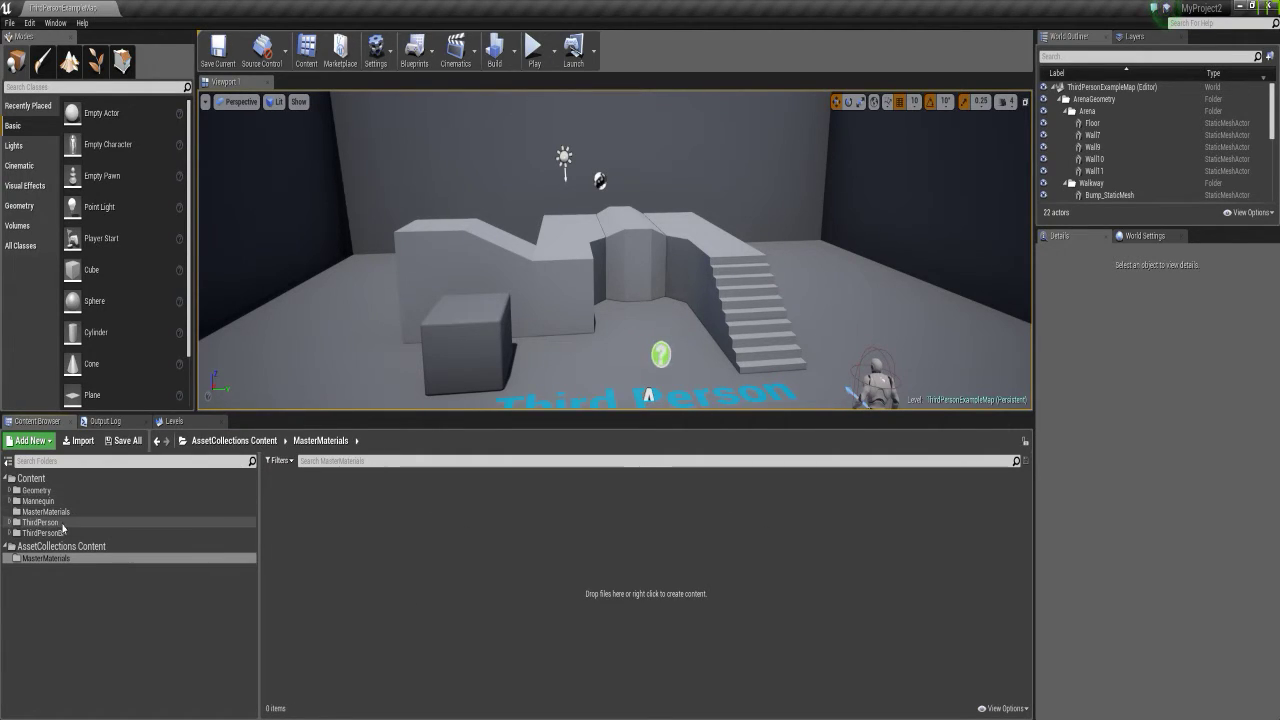
pyautogui.click(64, 523)
pyautogui.click(48, 511)
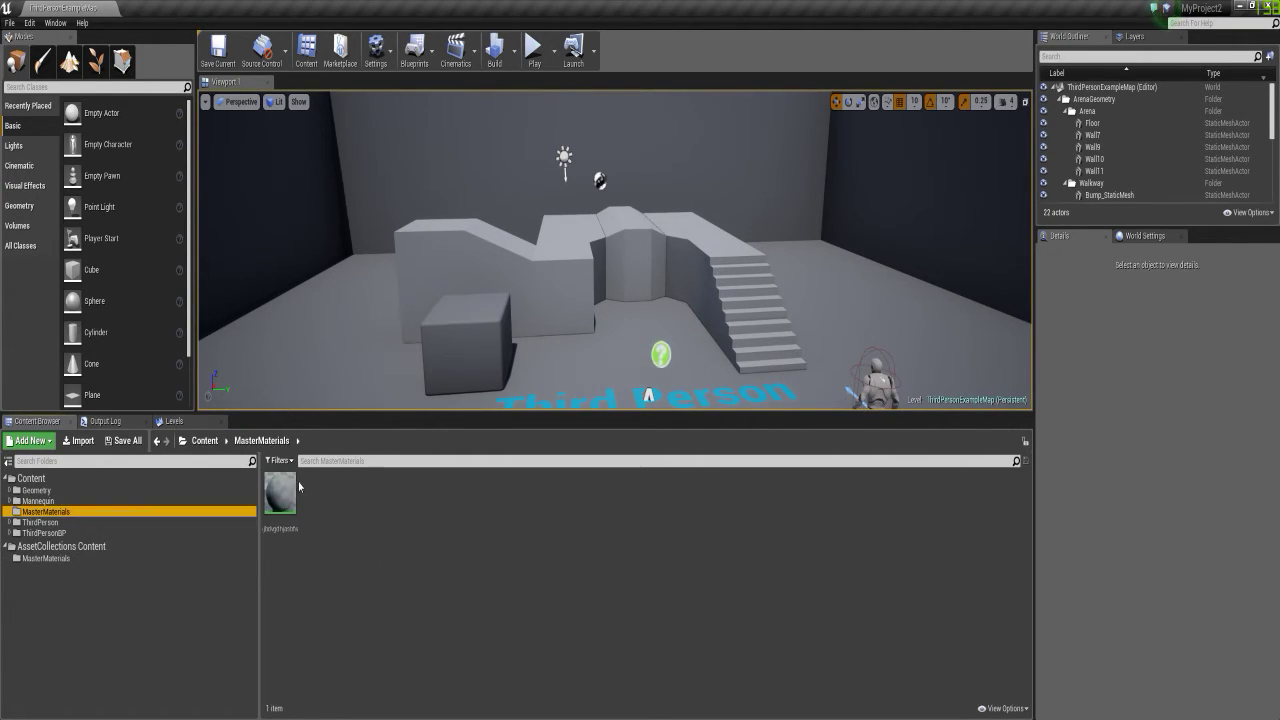
pyautogui.moveTo(275, 503); pyautogui.dragTo(36, 560)
pyautogui.click(55, 587)
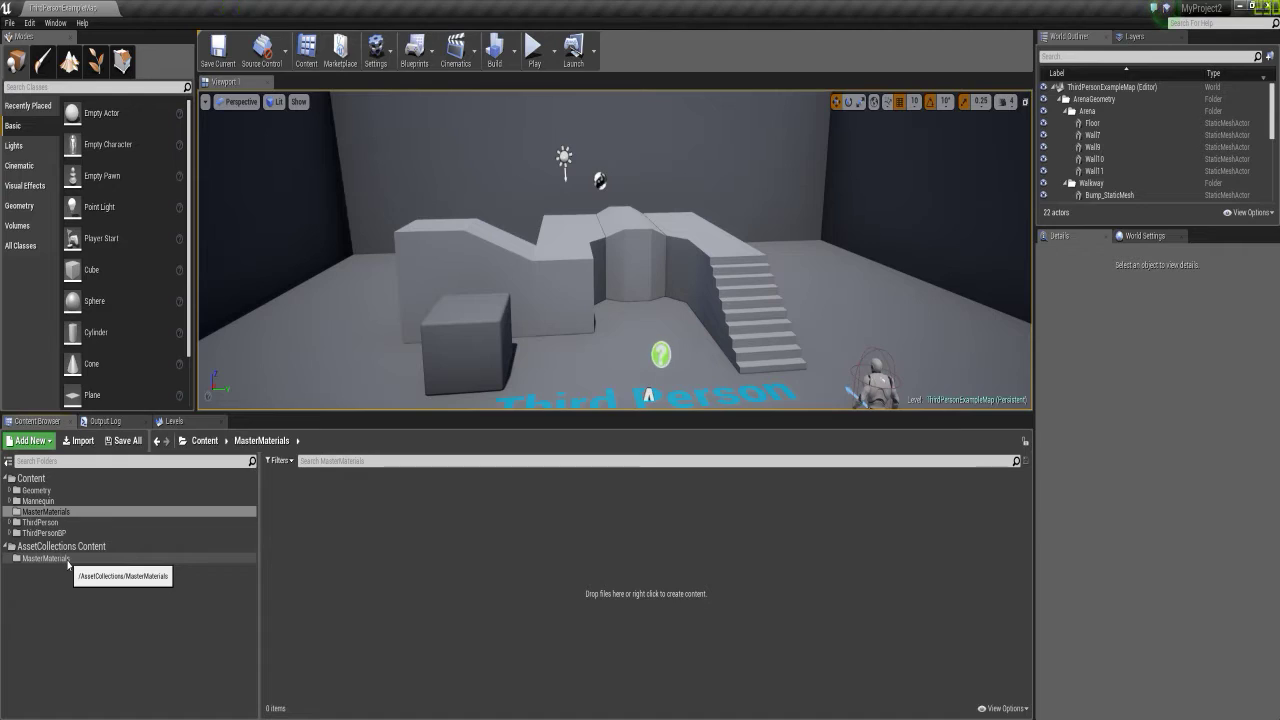
# Verify the project's MasterMaterials folder is empty and the plugin's folder holds the material
pyautogui.click(104, 511)
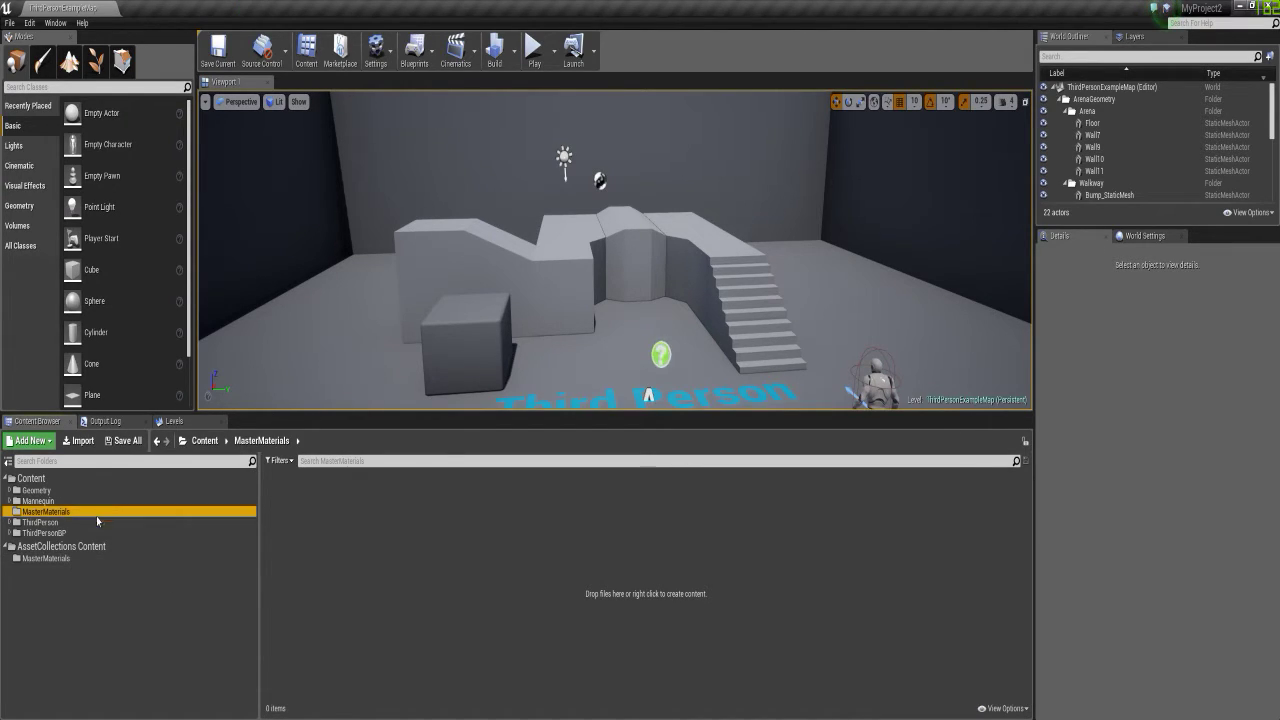
pyautogui.click(51, 559)
pyautogui.click(325, 593)
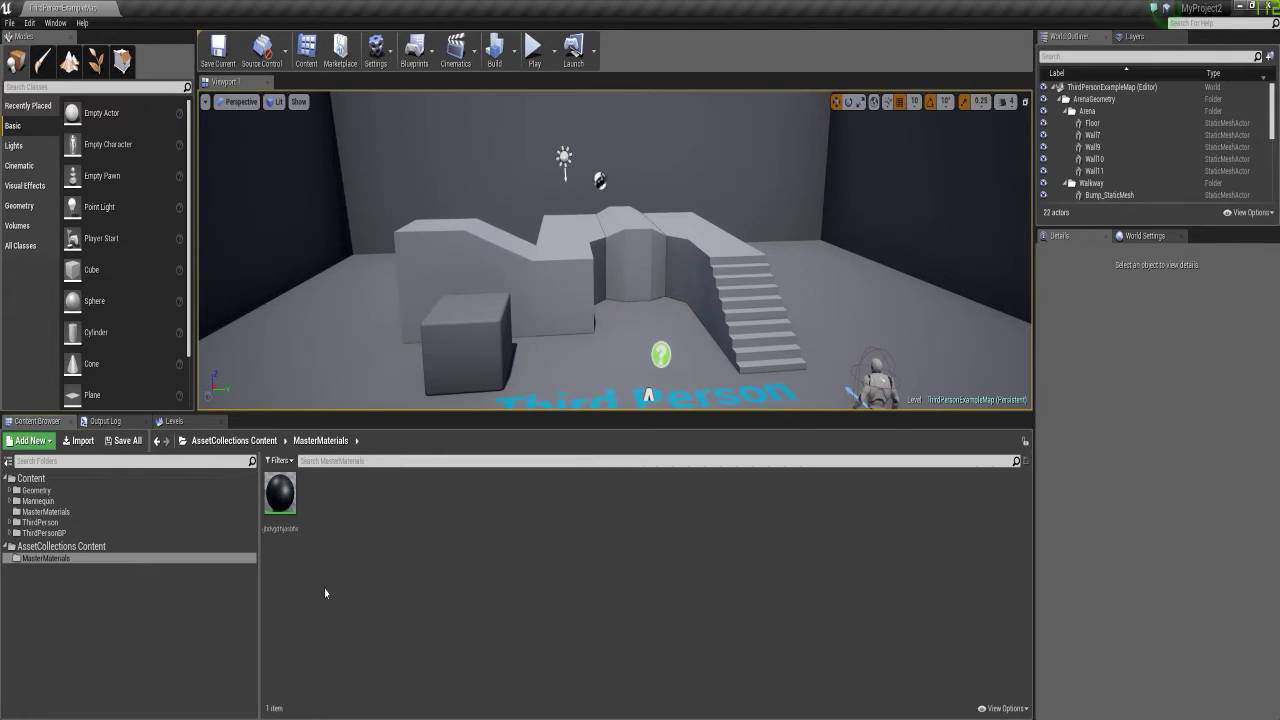
# Confirm editor version 4.15.1 in Help > About Unreal Editor, then minimize to the desktop
pyautogui.click(164, 550)
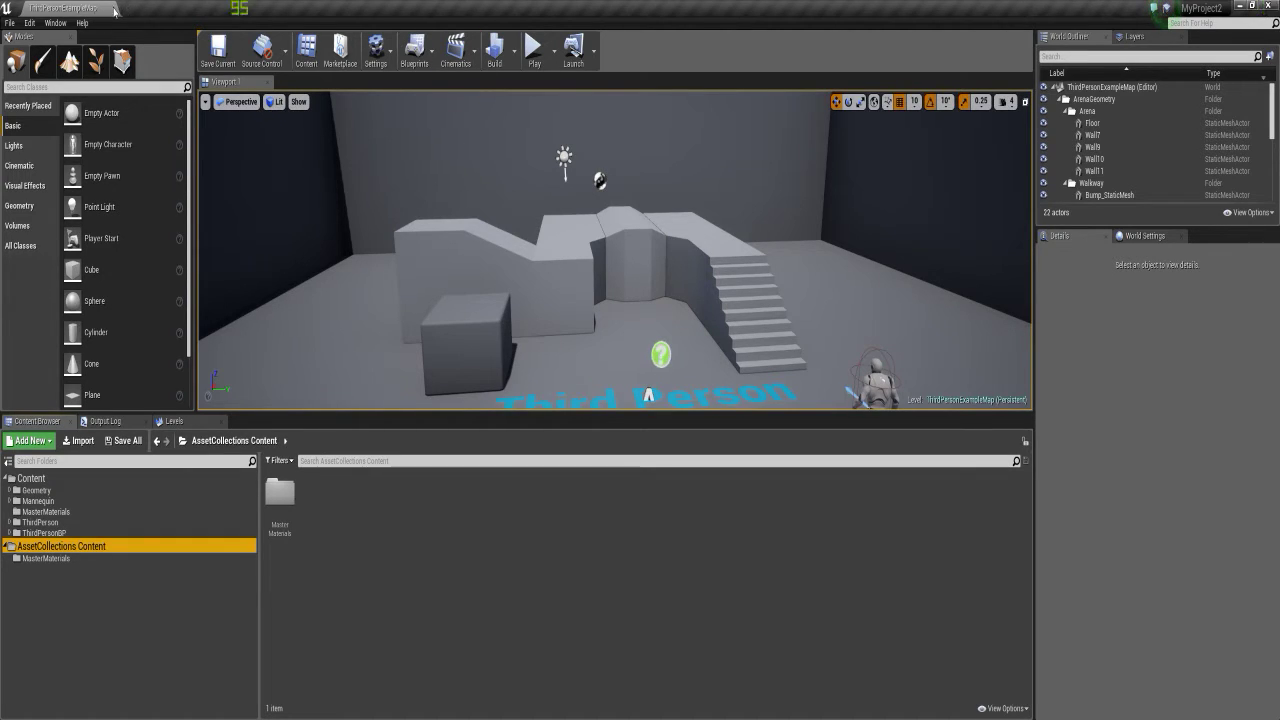
pyautogui.click(55, 22)
pyautogui.moveTo(82, 22)
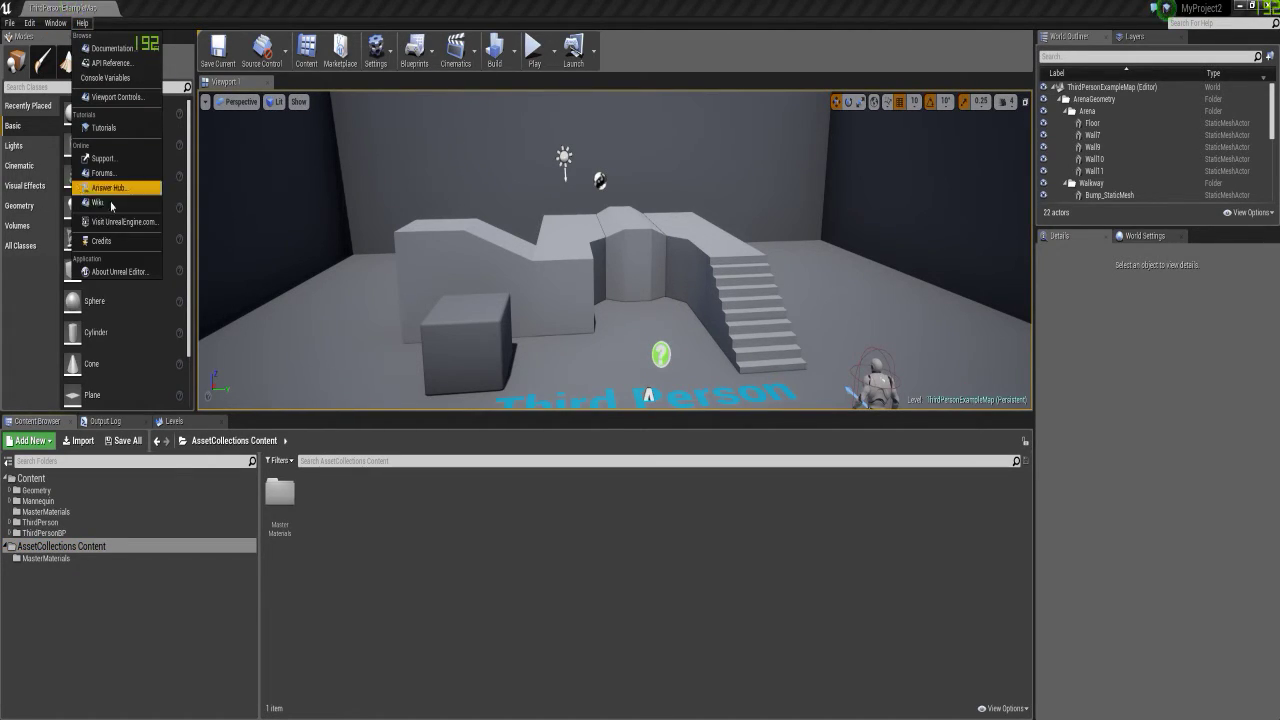
pyautogui.click(118, 271)
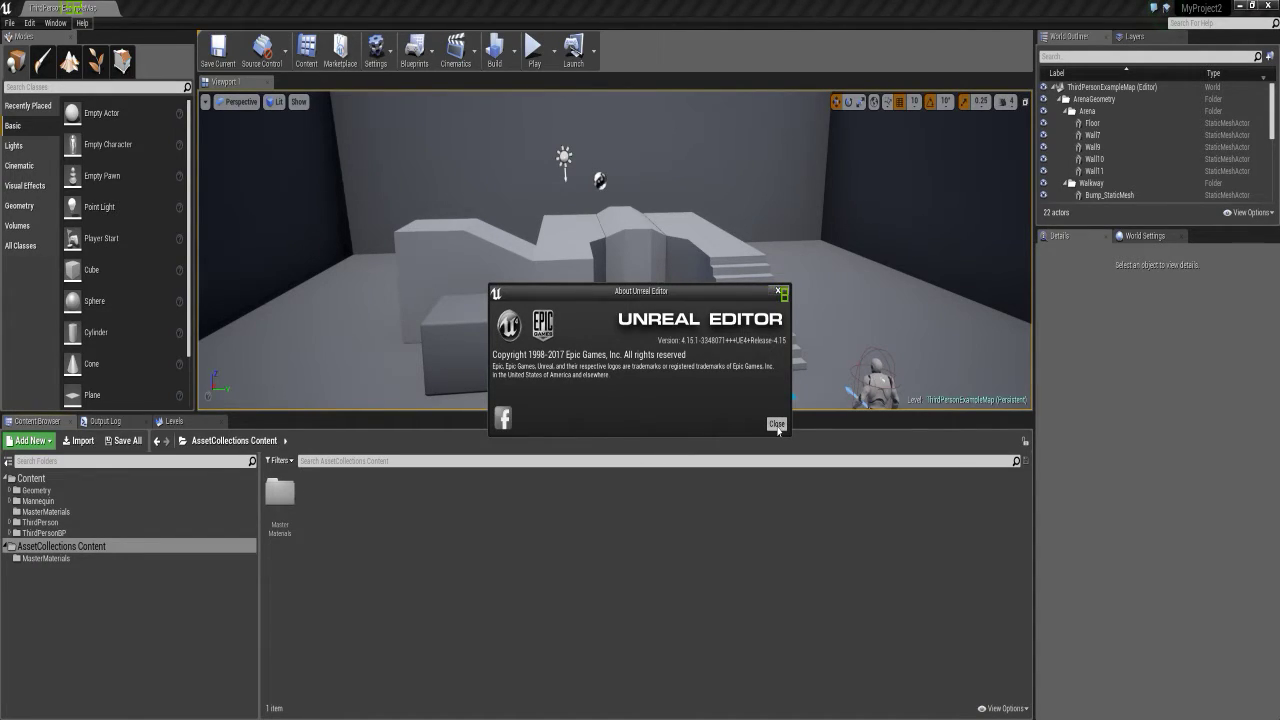
pyautogui.click(777, 424)
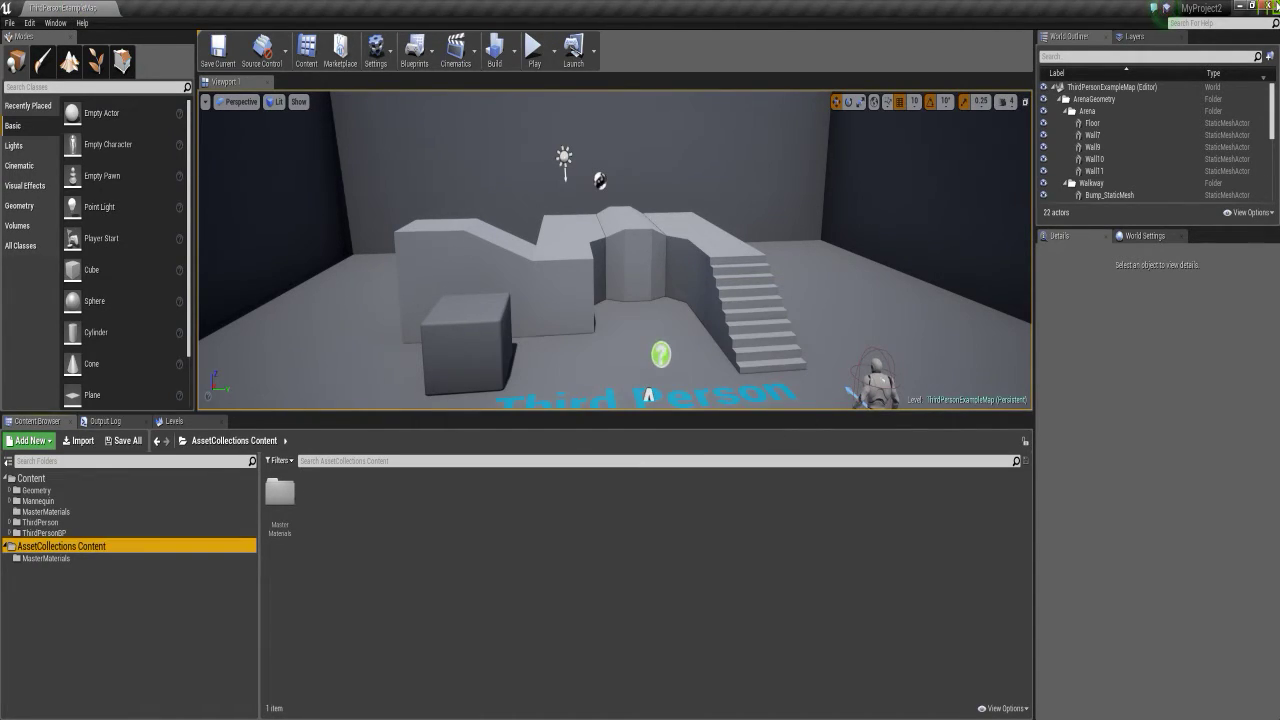
pyautogui.press('super+d')
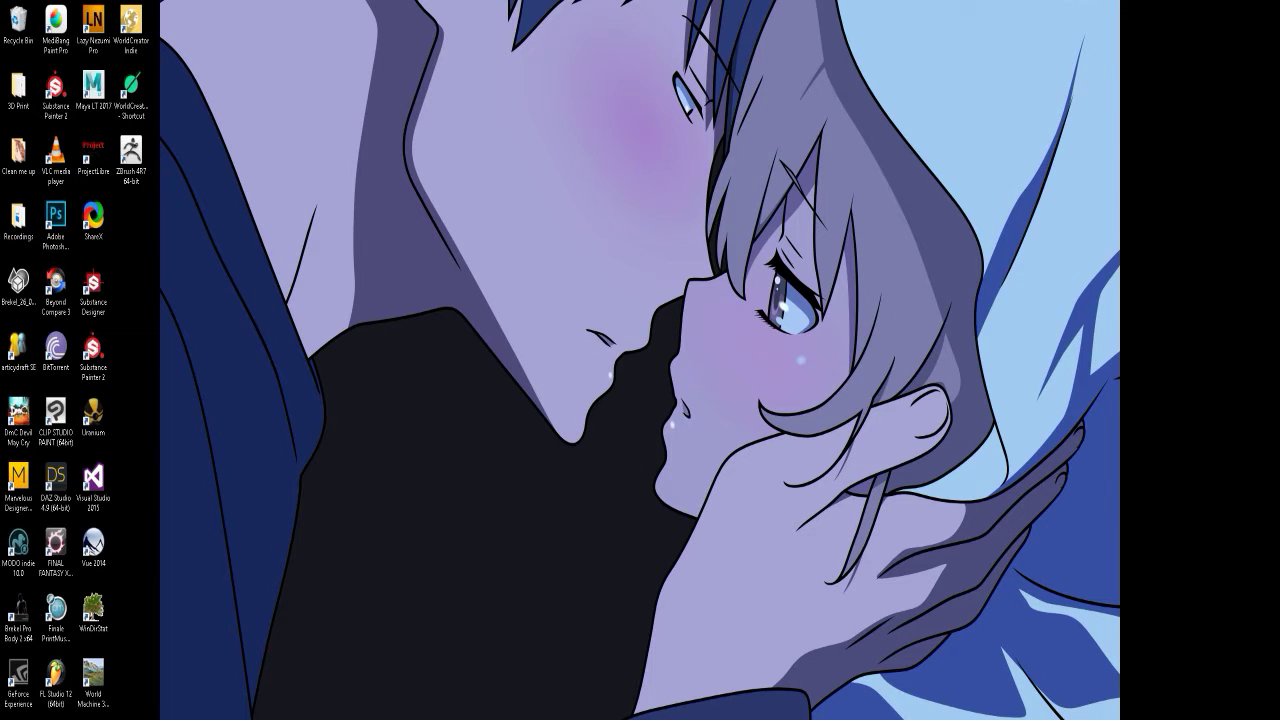
# Archive the AssetCollections folder in MyProject2\Plugins as a ZIP, AssetCollections.zip
pyautogui.hotkey('alt', 'Tab')
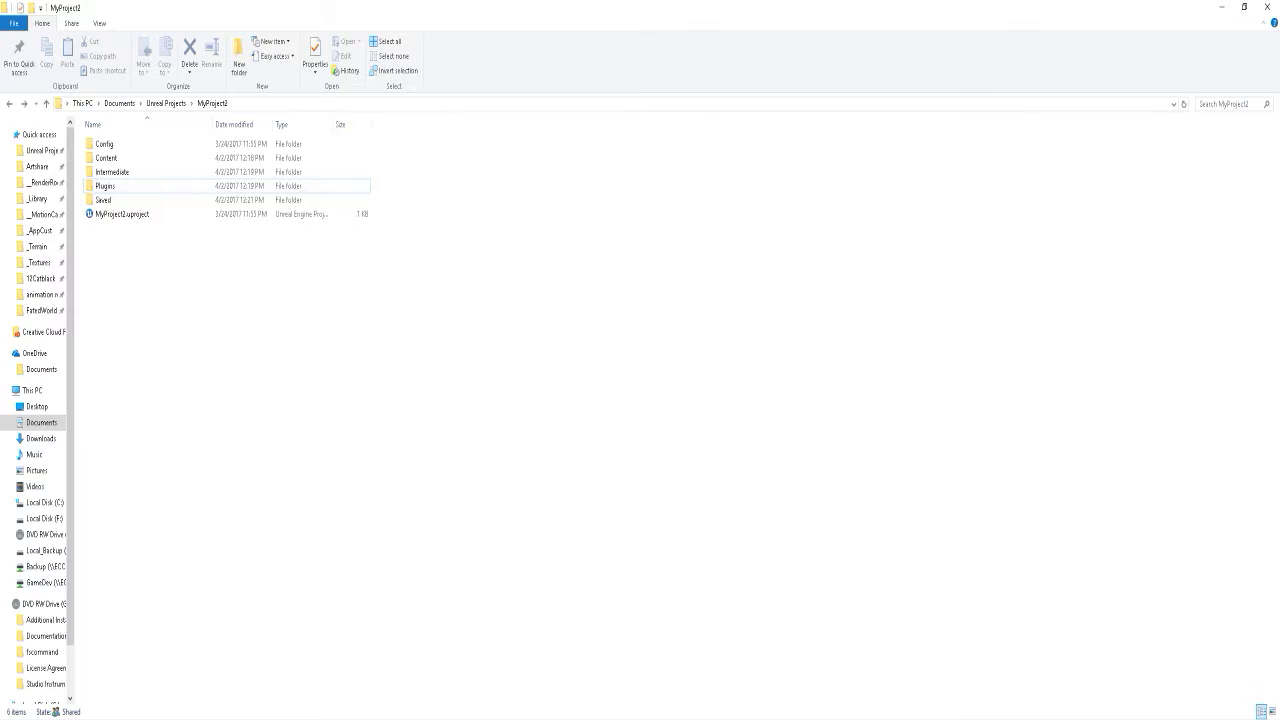
pyautogui.doubleClick(120, 190)
pyautogui.doubleClick(133, 147)
pyautogui.click(132, 154)
pyautogui.click(280, 364)
pyautogui.press('BackSpace')
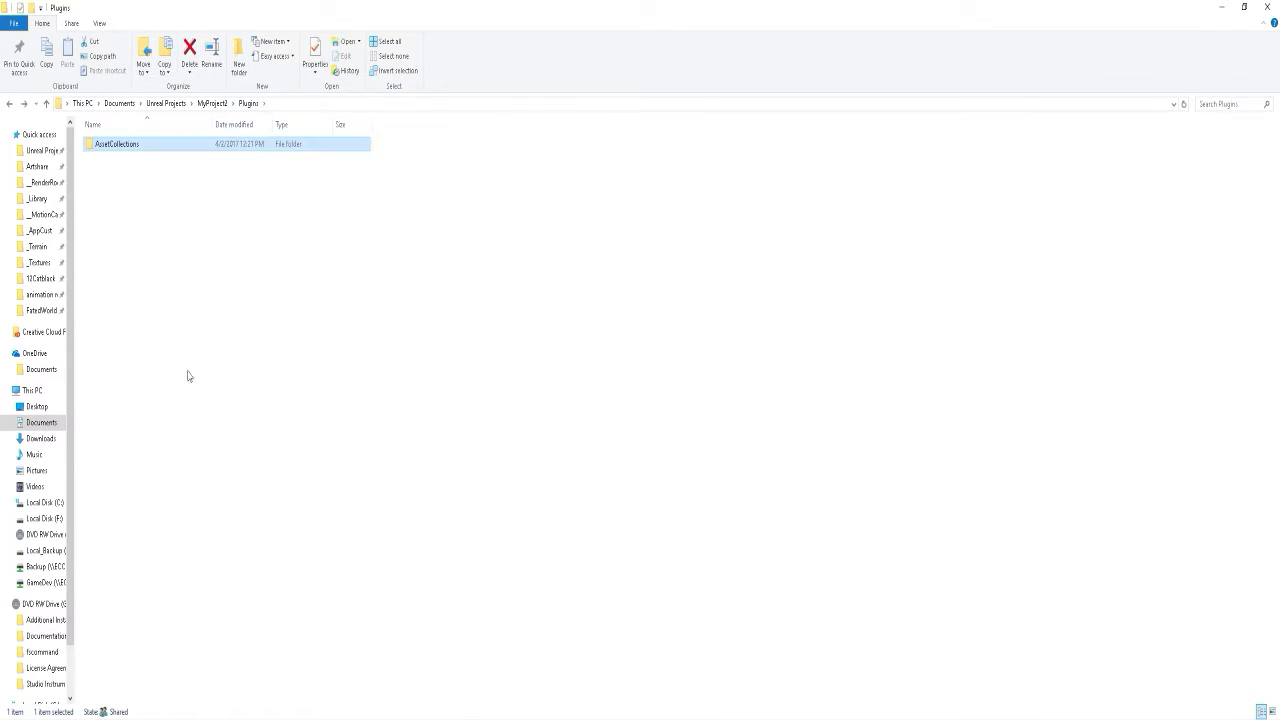
pyautogui.rightClick(123, 143)
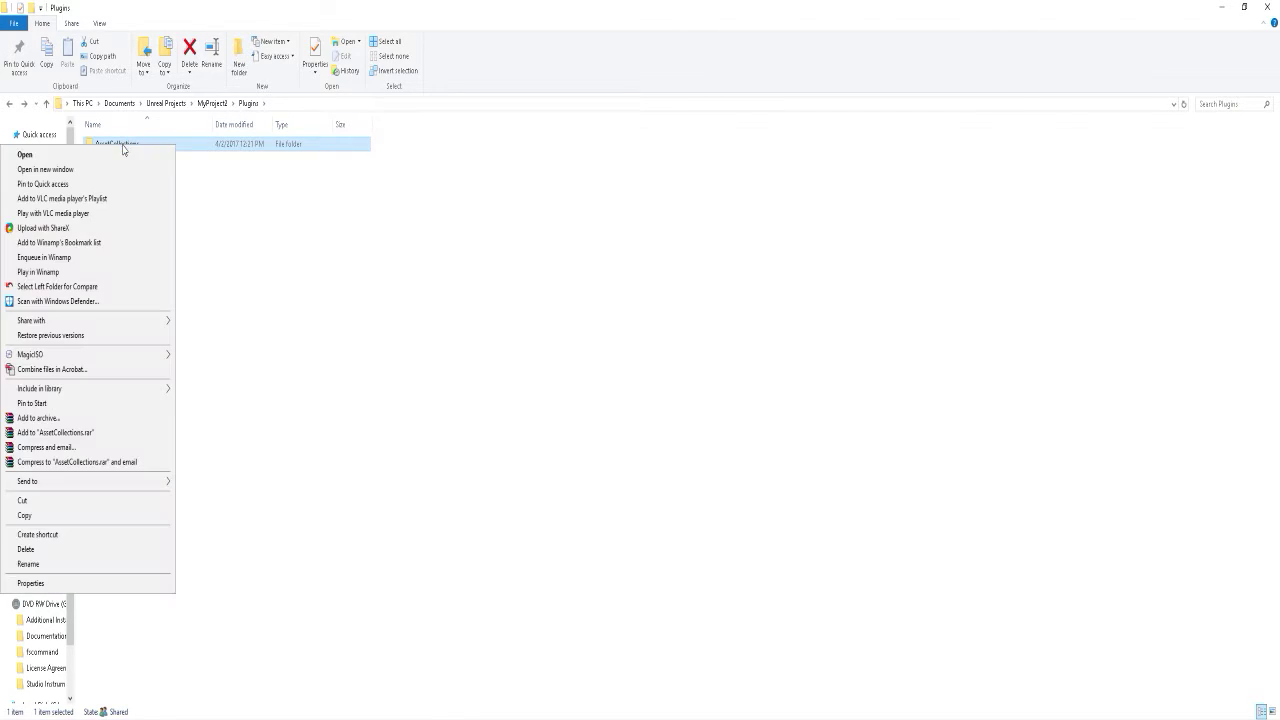
pyautogui.click(38, 418)
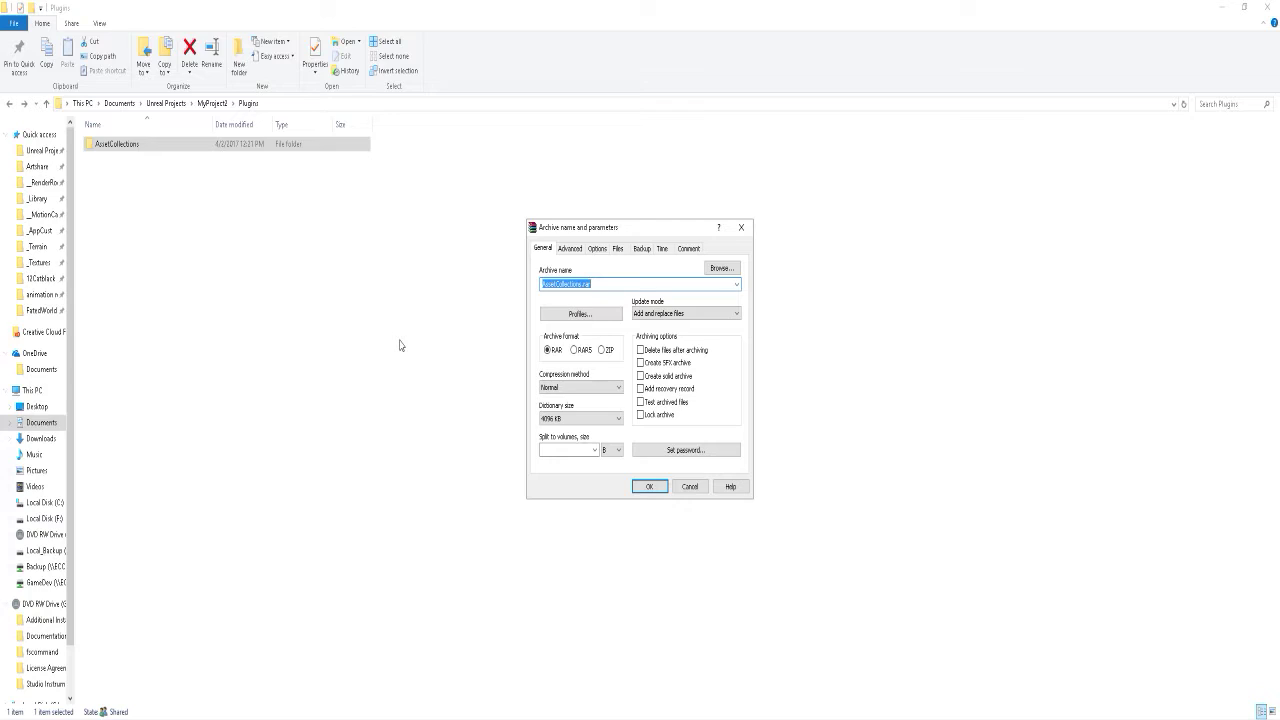
pyautogui.click(602, 350)
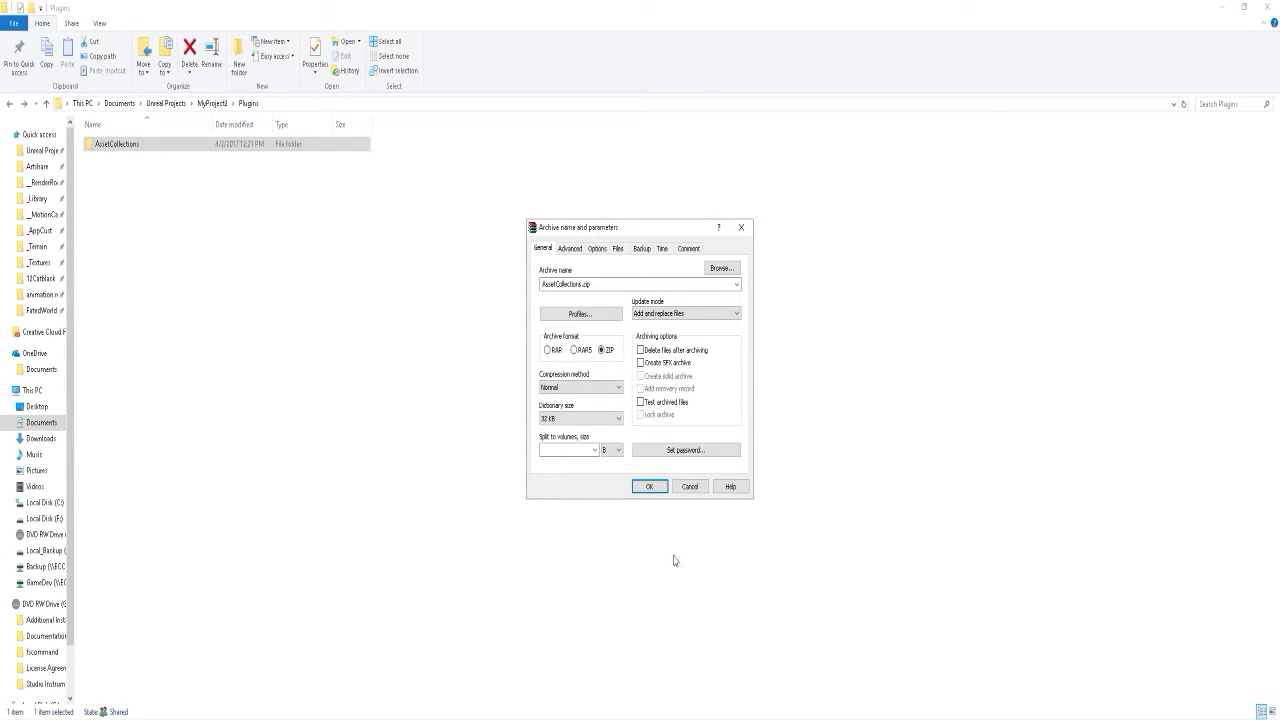
pyautogui.click(648, 487)
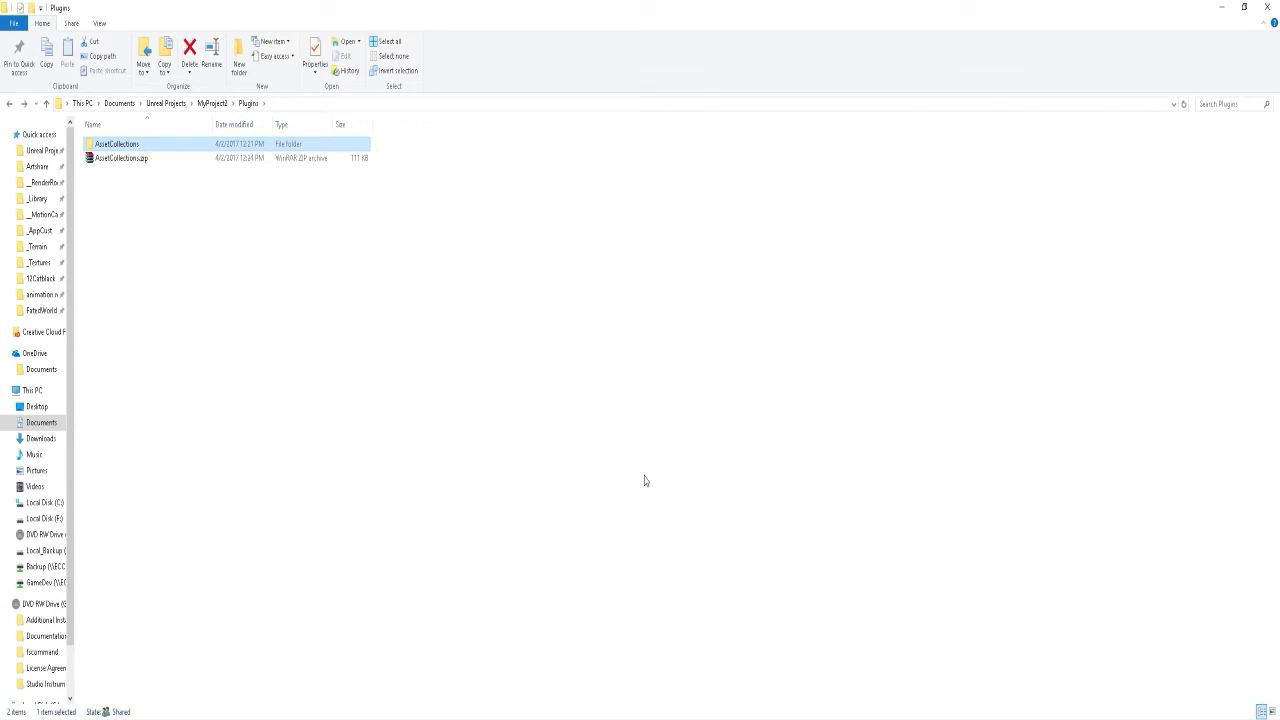
# Move AssetCollections.zip into the Unreal Projects folder and snap Explorer to the right half
pyautogui.click(118, 158)
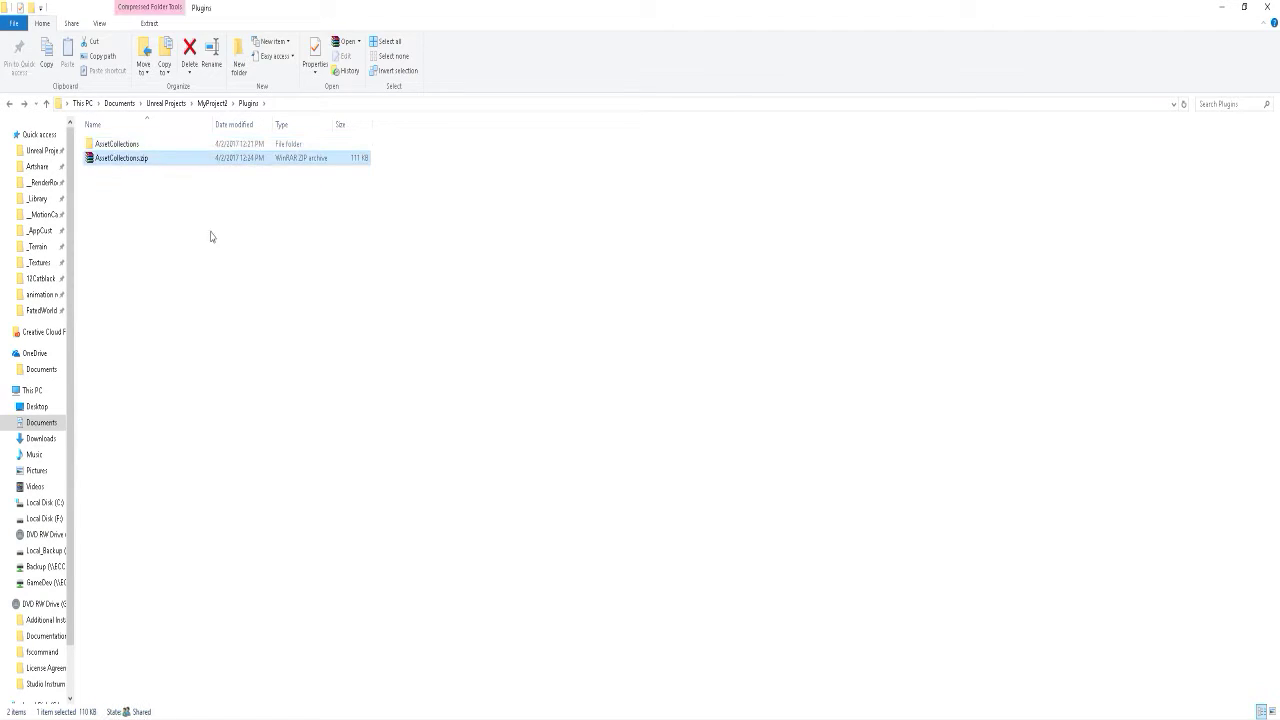
pyautogui.click(303, 385)
pyautogui.hotkey('alt', 'Up')
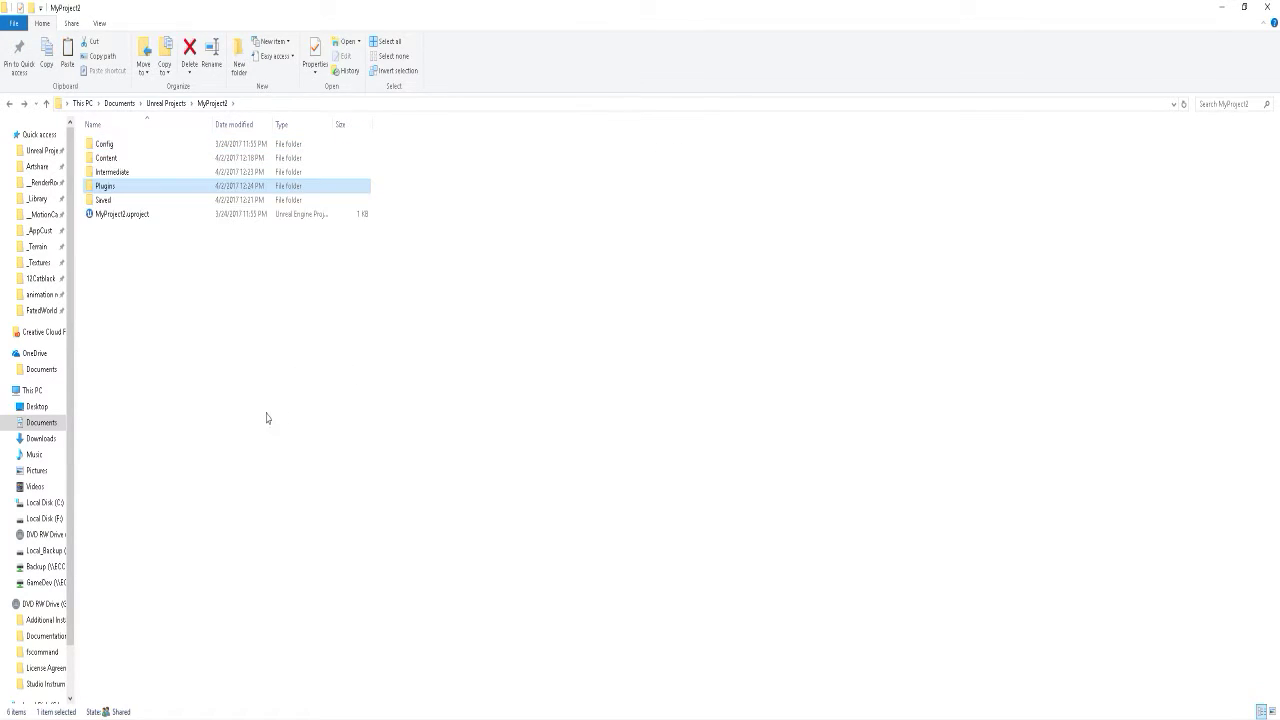
pyautogui.click(248, 408)
pyautogui.hotkey('alt', 'Up')
pyautogui.click(495, 578)
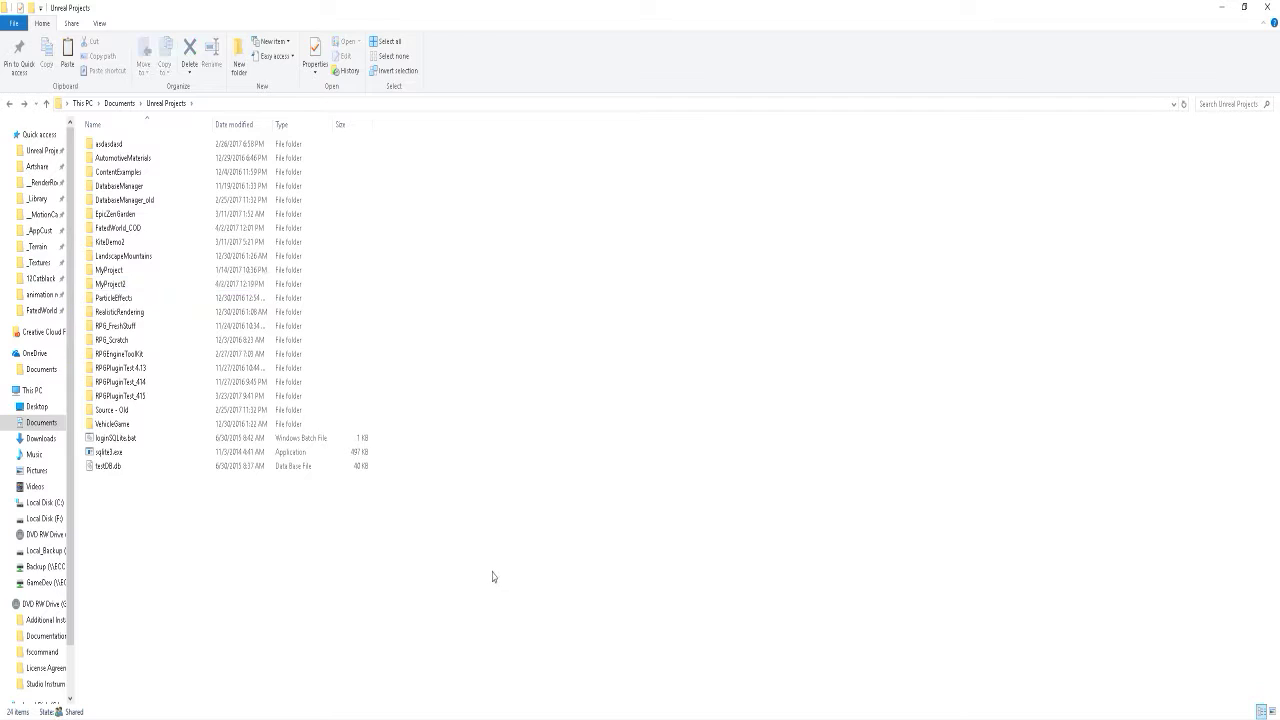
pyautogui.hotkey('ctrl', 'v')
pyautogui.click(633, 545)
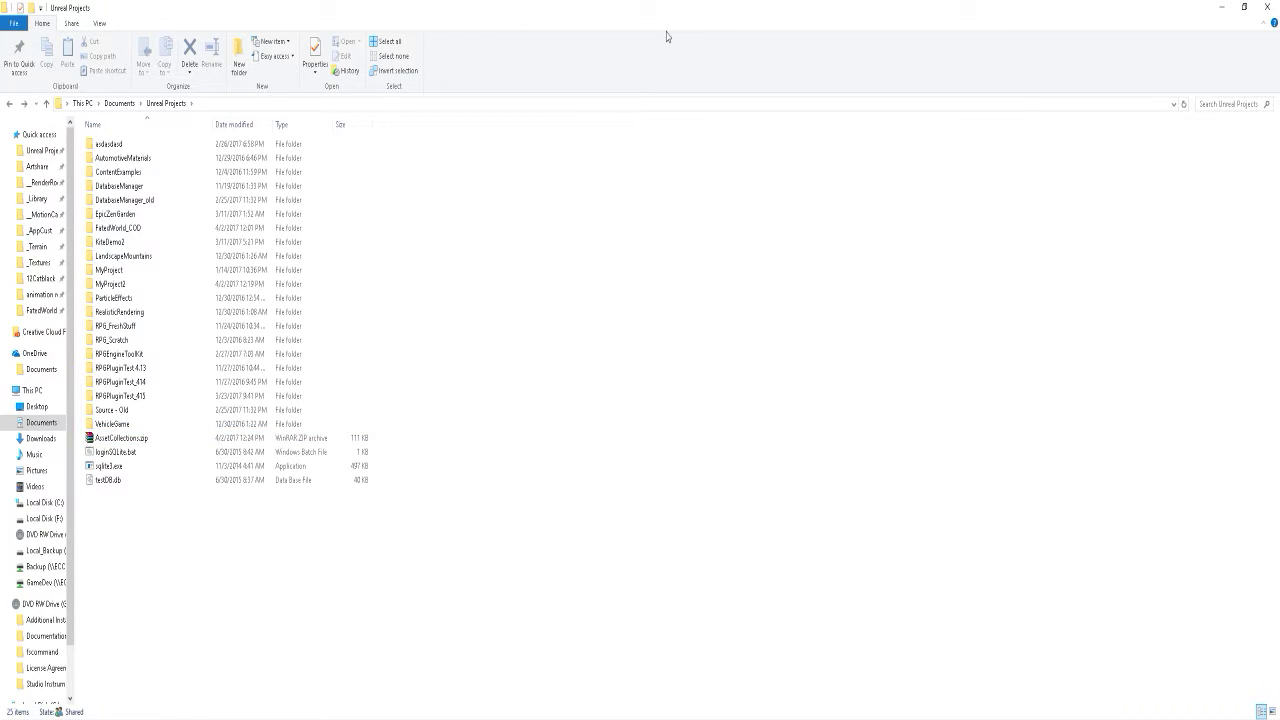
pyautogui.press('super+Right')
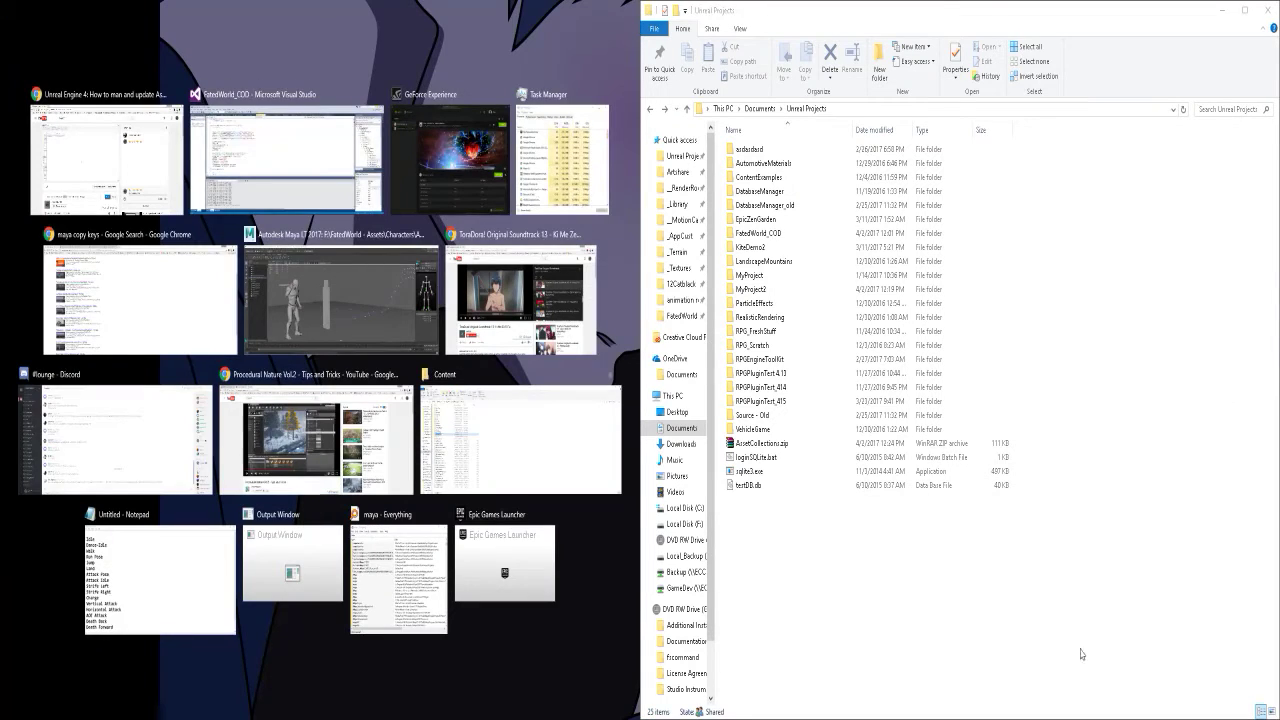
# Launch Unreal Engine 4.15.1 and create a C++ Third Person project named UpdatePlugin
pyautogui.click(1178, 540)
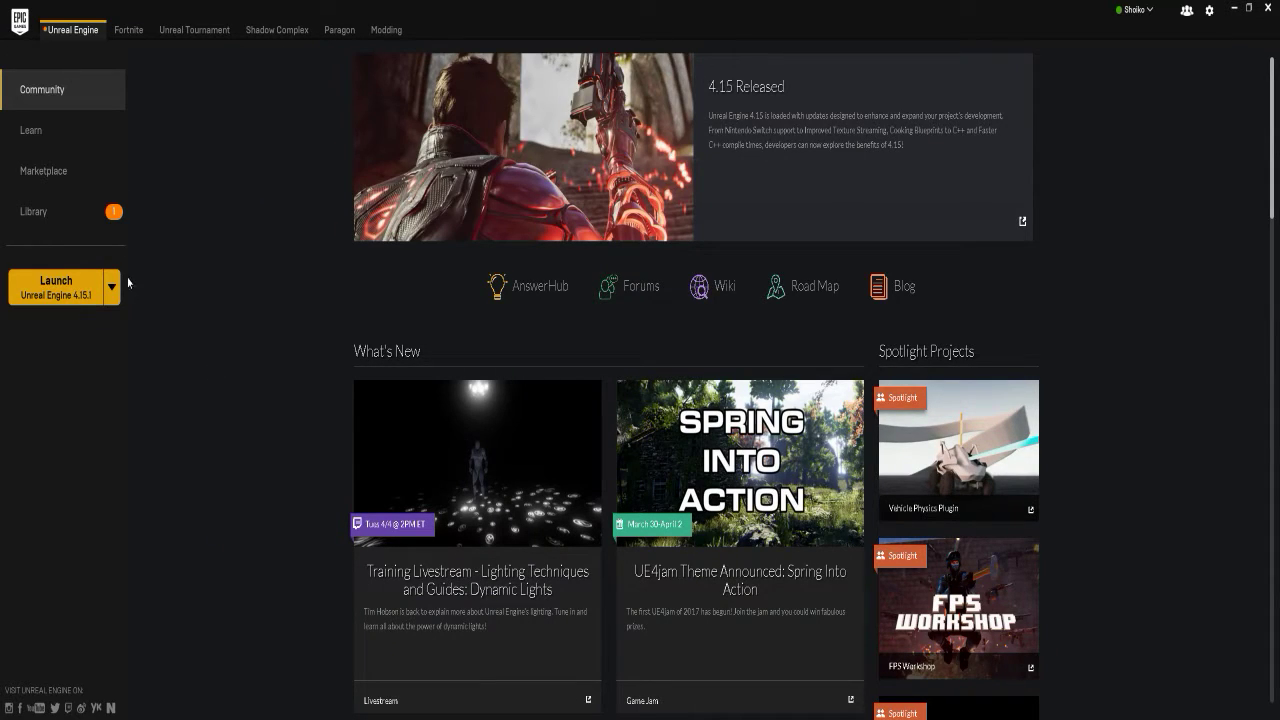
pyautogui.click(66, 289)
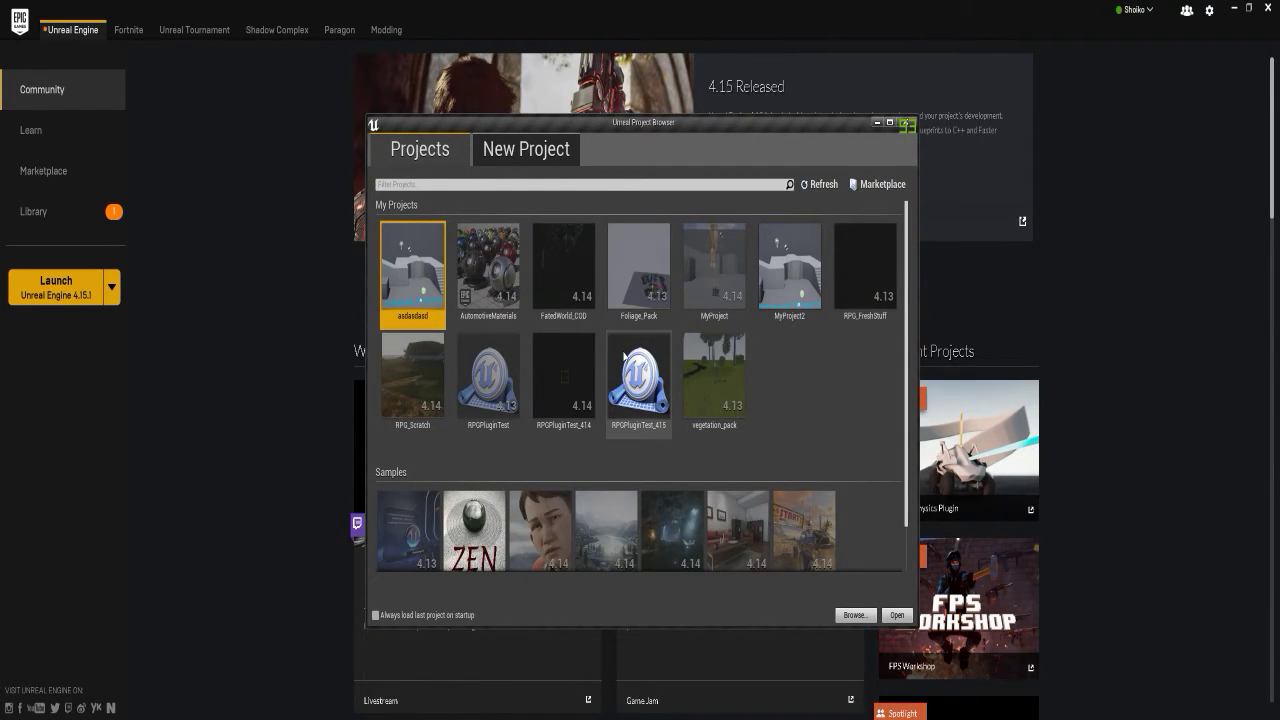
pyautogui.click(514, 150)
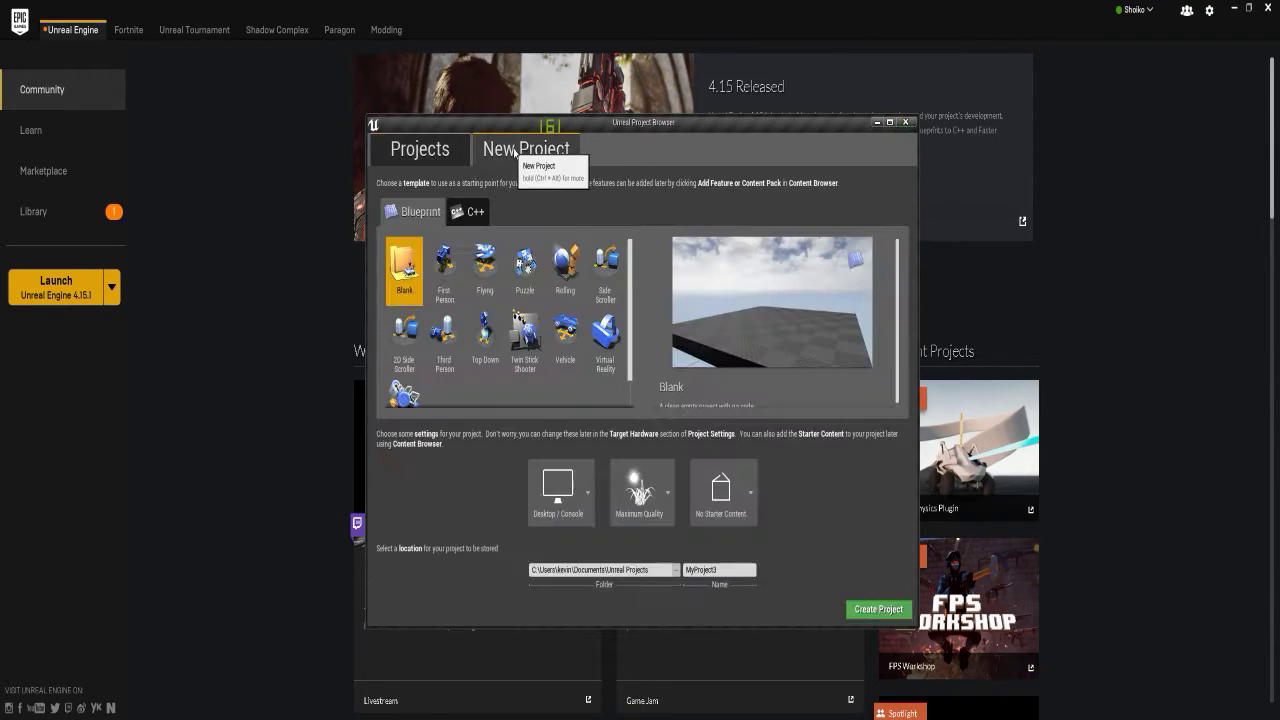
pyautogui.click(476, 214)
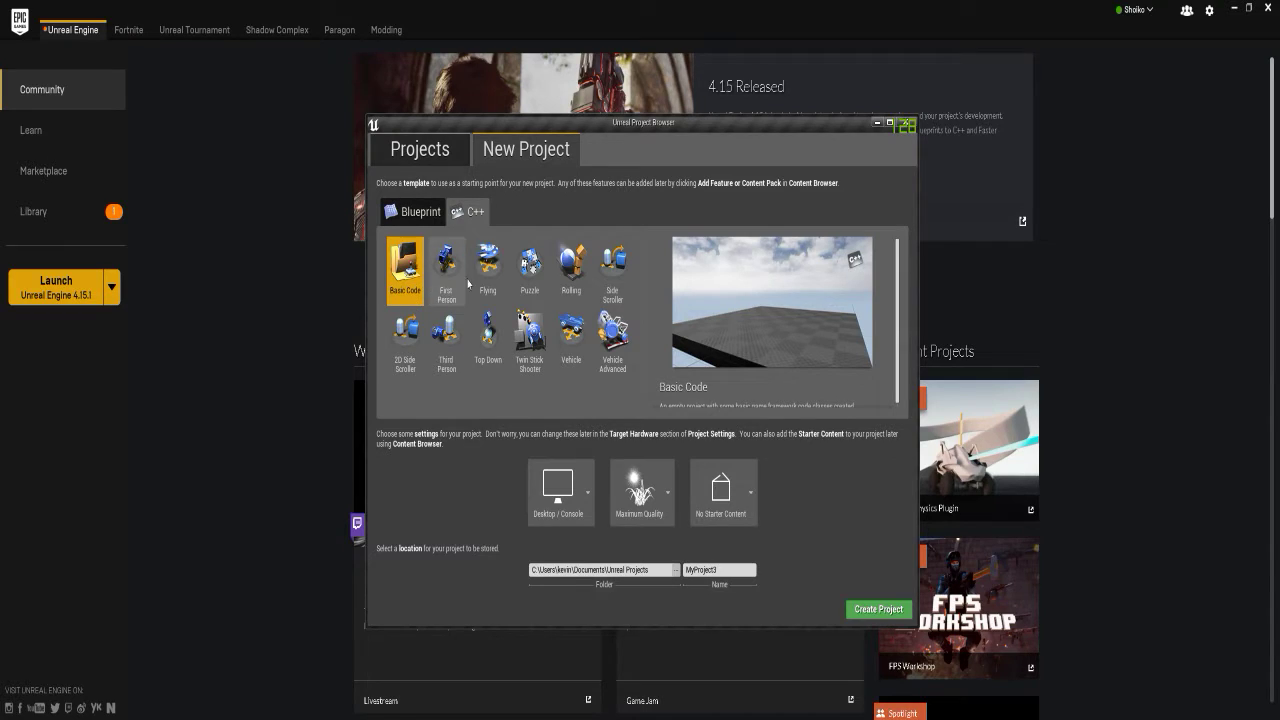
pyautogui.click(447, 340)
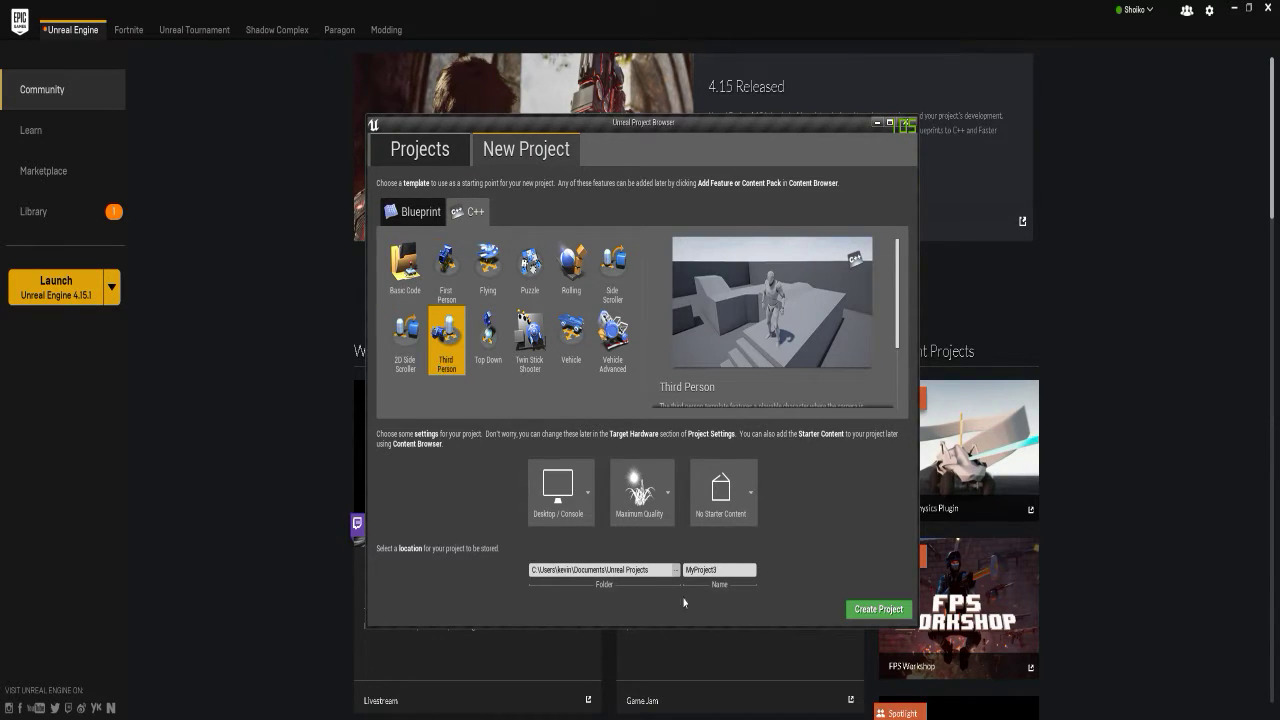
pyautogui.click(705, 569)
pyautogui.write('UpdatePlugin')
pyautogui.click(879, 612)
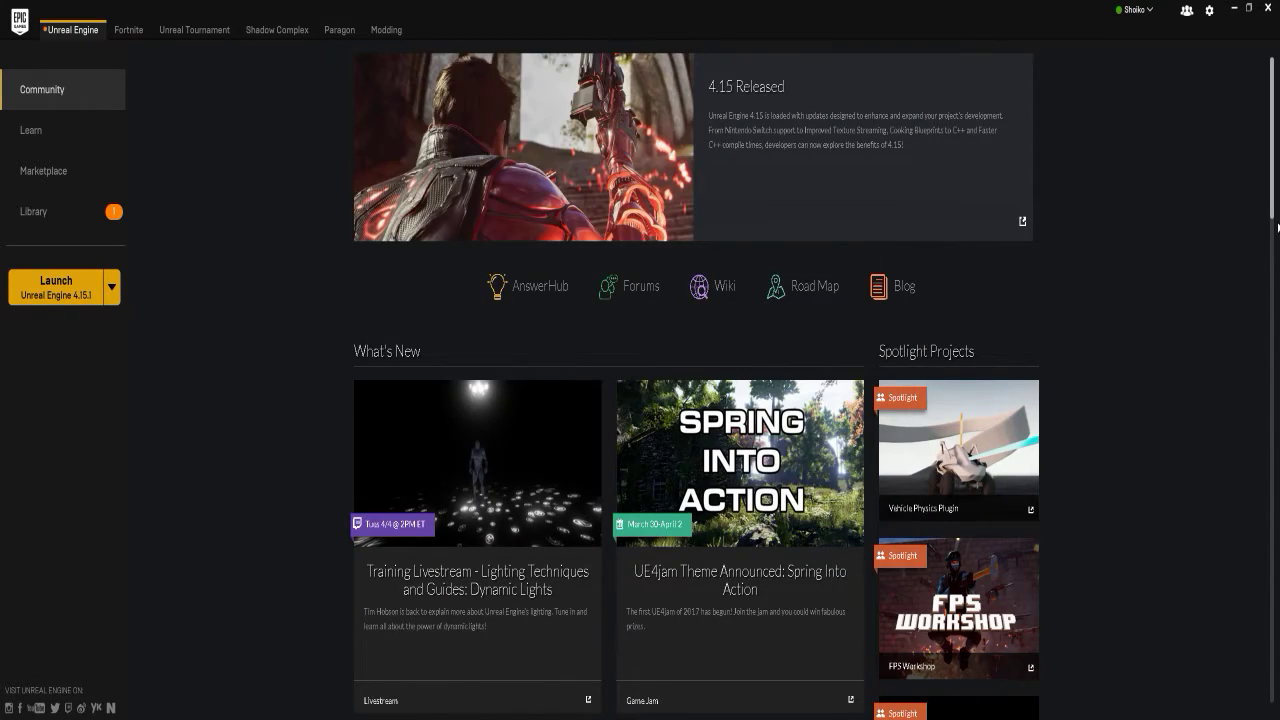
# Minimize the launcher, Explorer and Visual Studio, then bring back the Unreal Projects Explorer window
pyautogui.click(1234, 9)
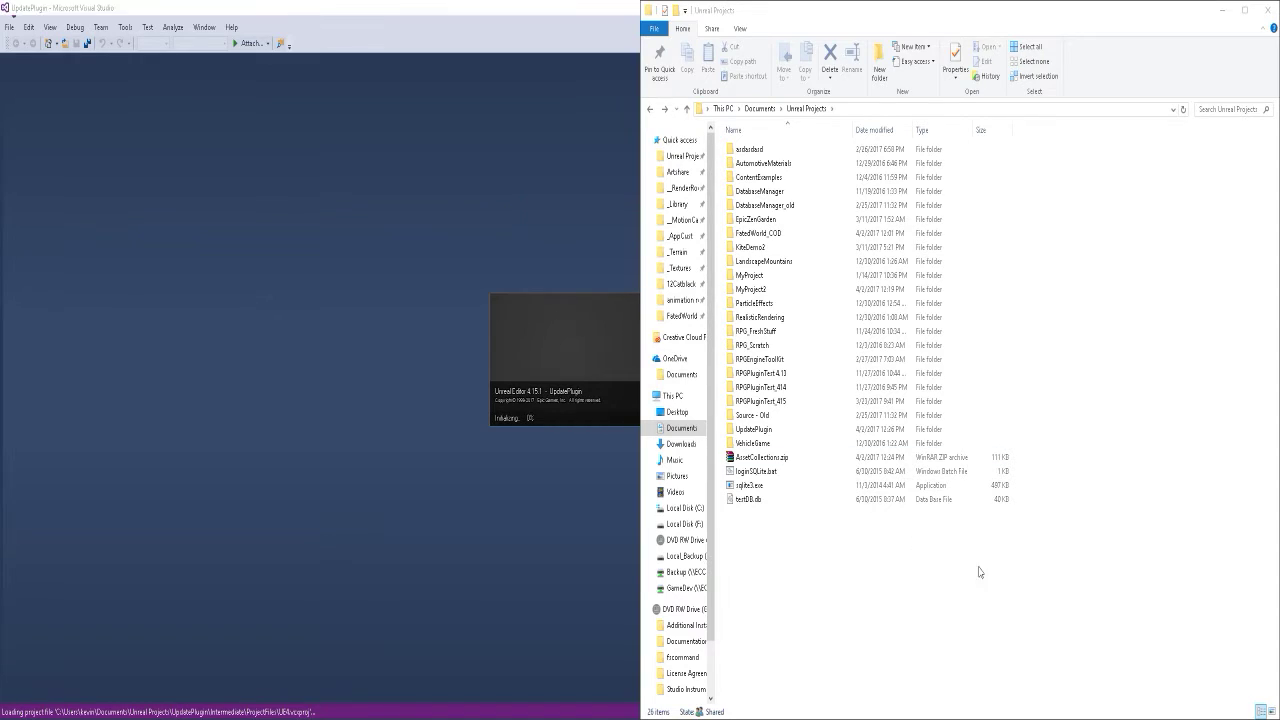
pyautogui.click(1223, 12)
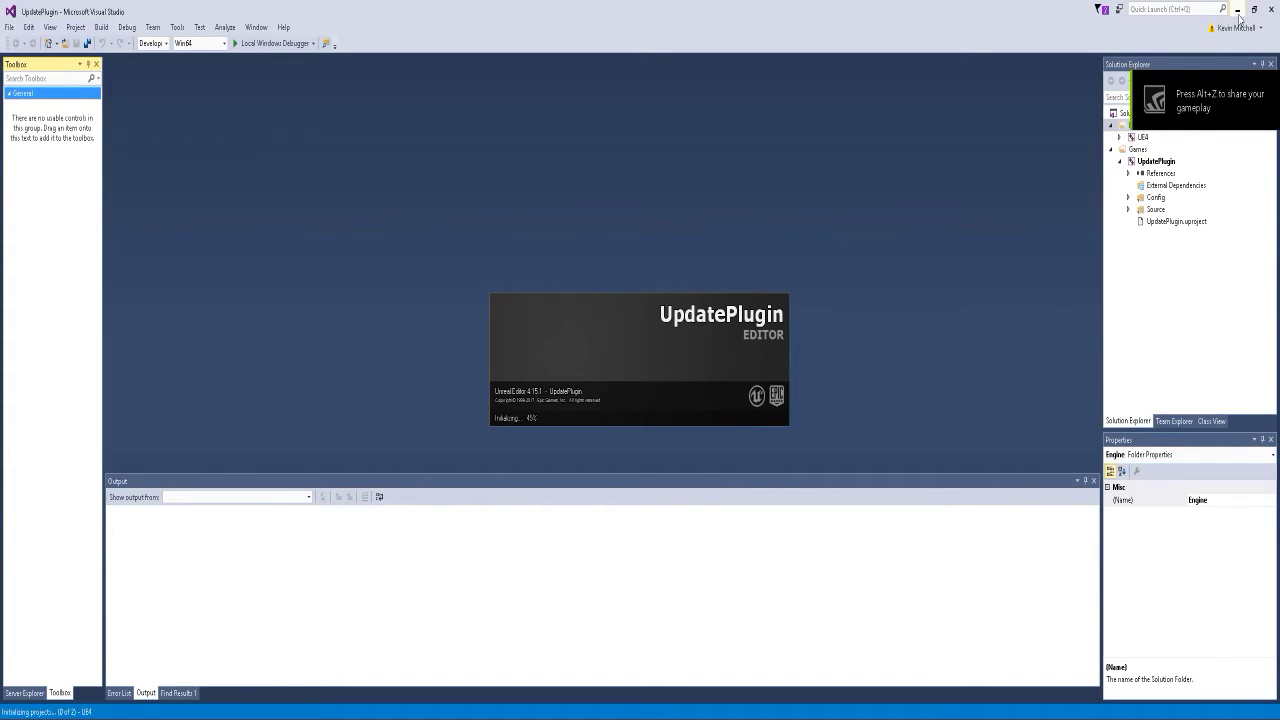
pyautogui.click(1237, 9)
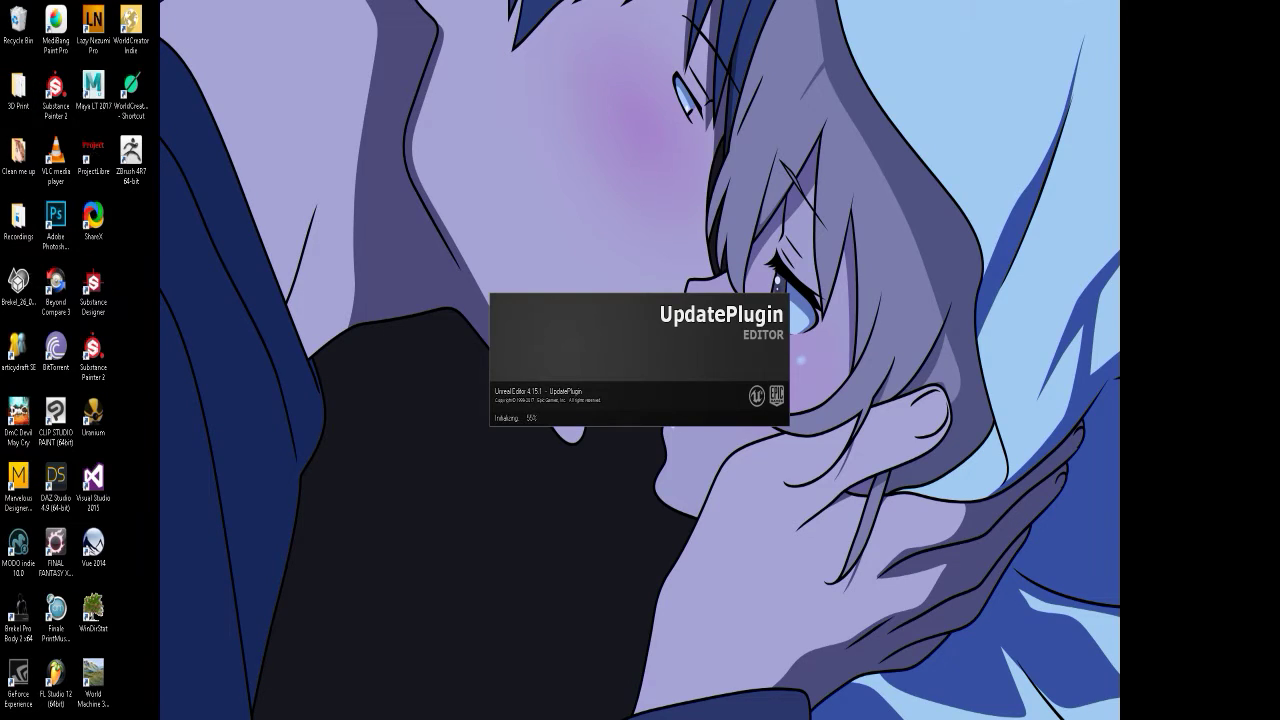
pyautogui.hotkey('alt', 'Tab')
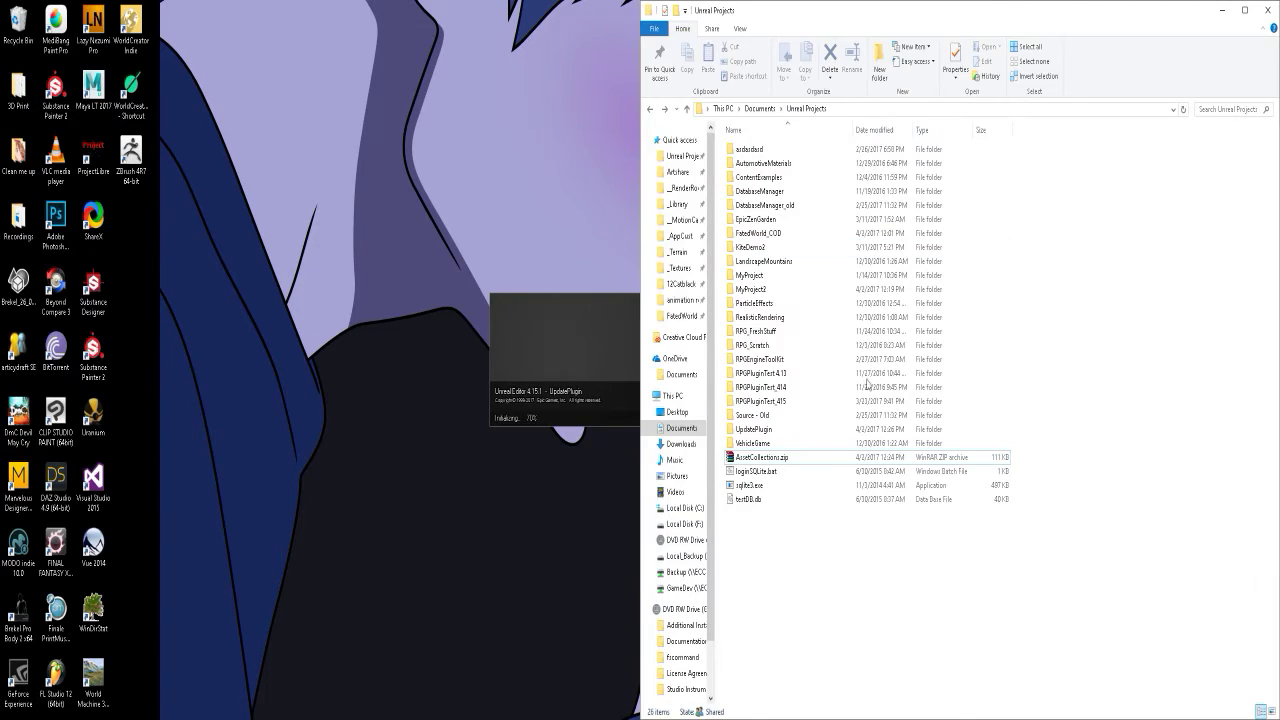
# Move AssetCollections.zip into the UpdatePlugin folder and create a new Plugins folder there
pyautogui.click(775, 462)
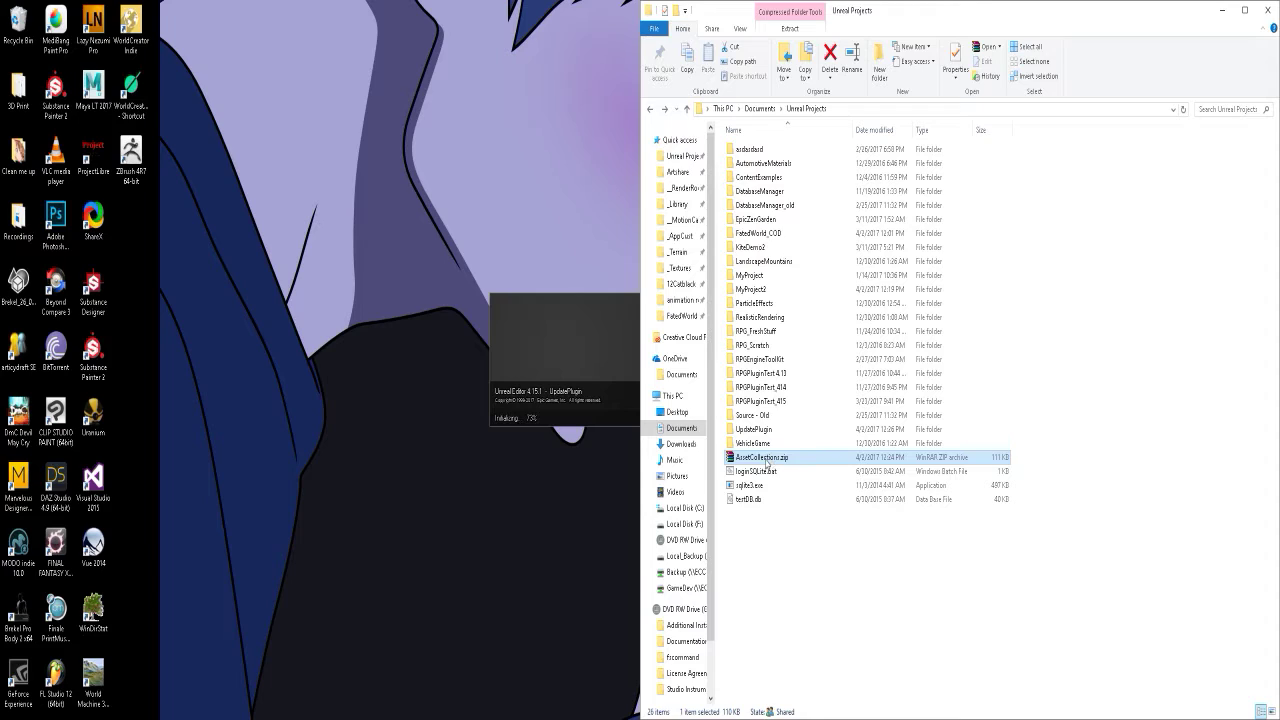
pyautogui.moveTo(766, 462); pyautogui.dragTo(766, 432)
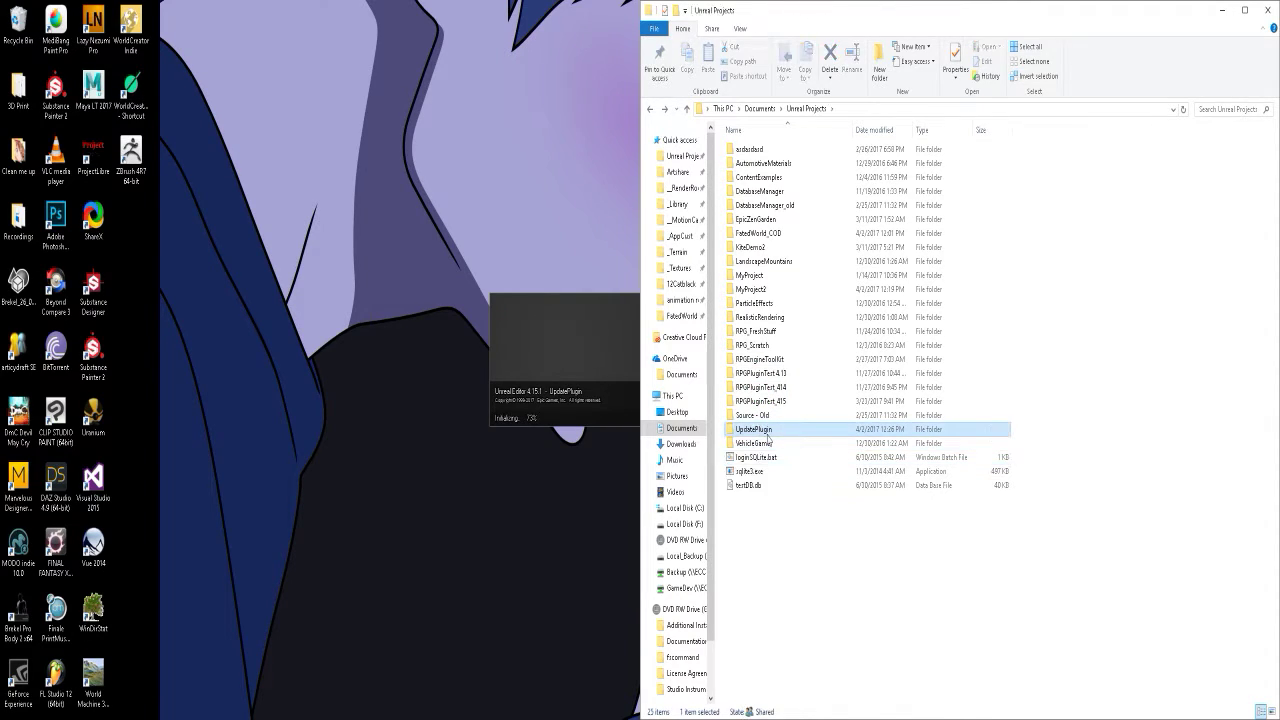
pyautogui.doubleClick(767, 437)
pyautogui.rightClick(815, 386)
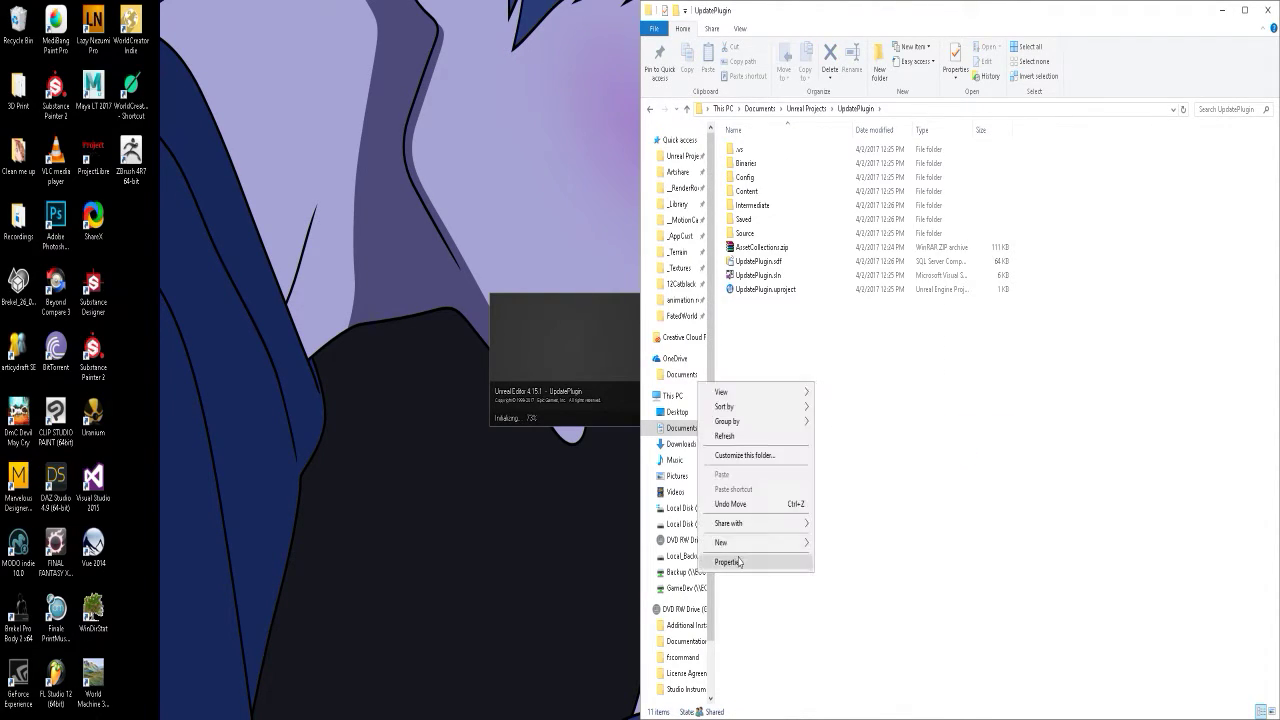
pyautogui.moveTo(740, 542)
pyautogui.click(657, 373)
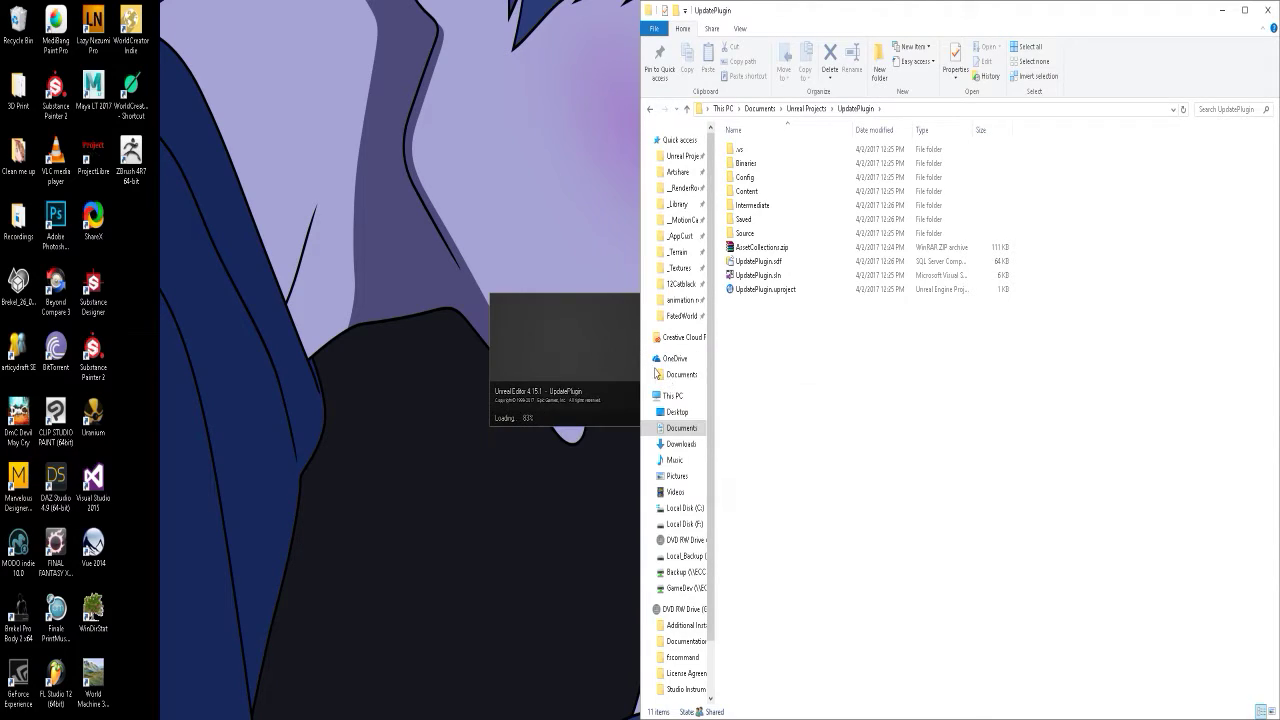
pyautogui.write('Plugins')
pyautogui.press('Return')
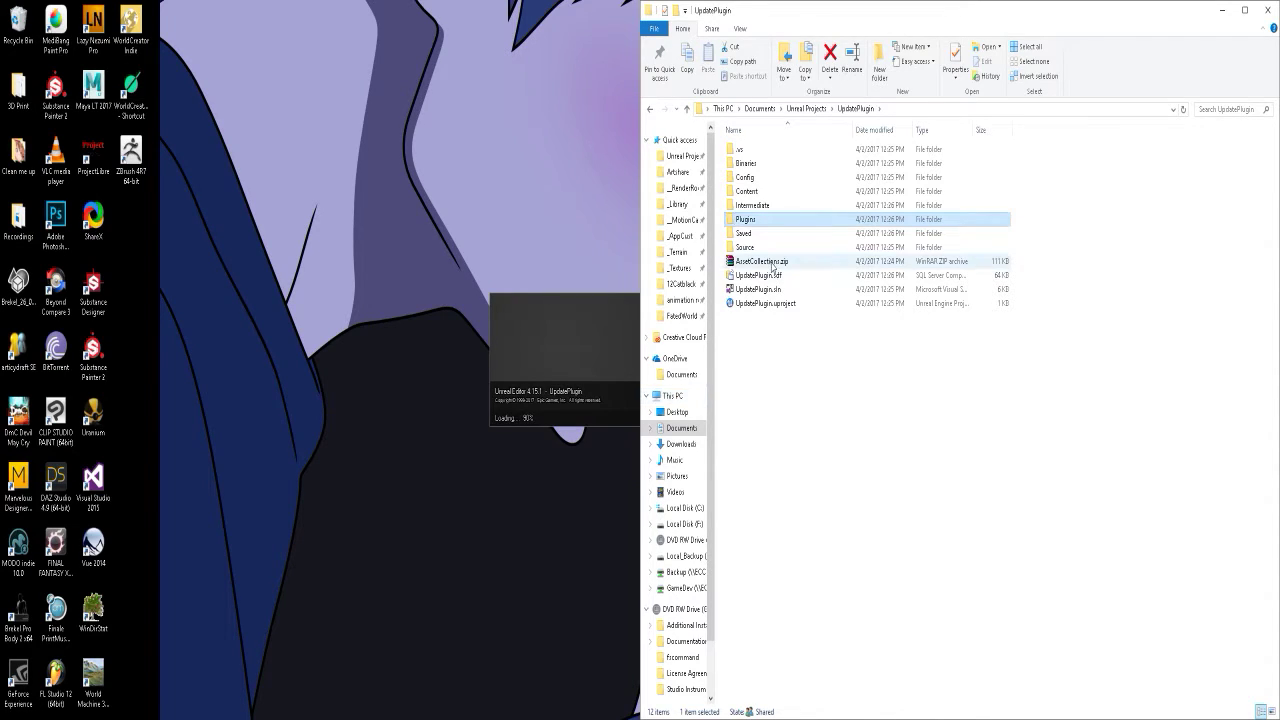
# Move the zip into Plugins and extract it to an AssetCollections folder
pyautogui.moveTo(772, 265); pyautogui.dragTo(760, 220)
pyautogui.doubleClick(759, 220)
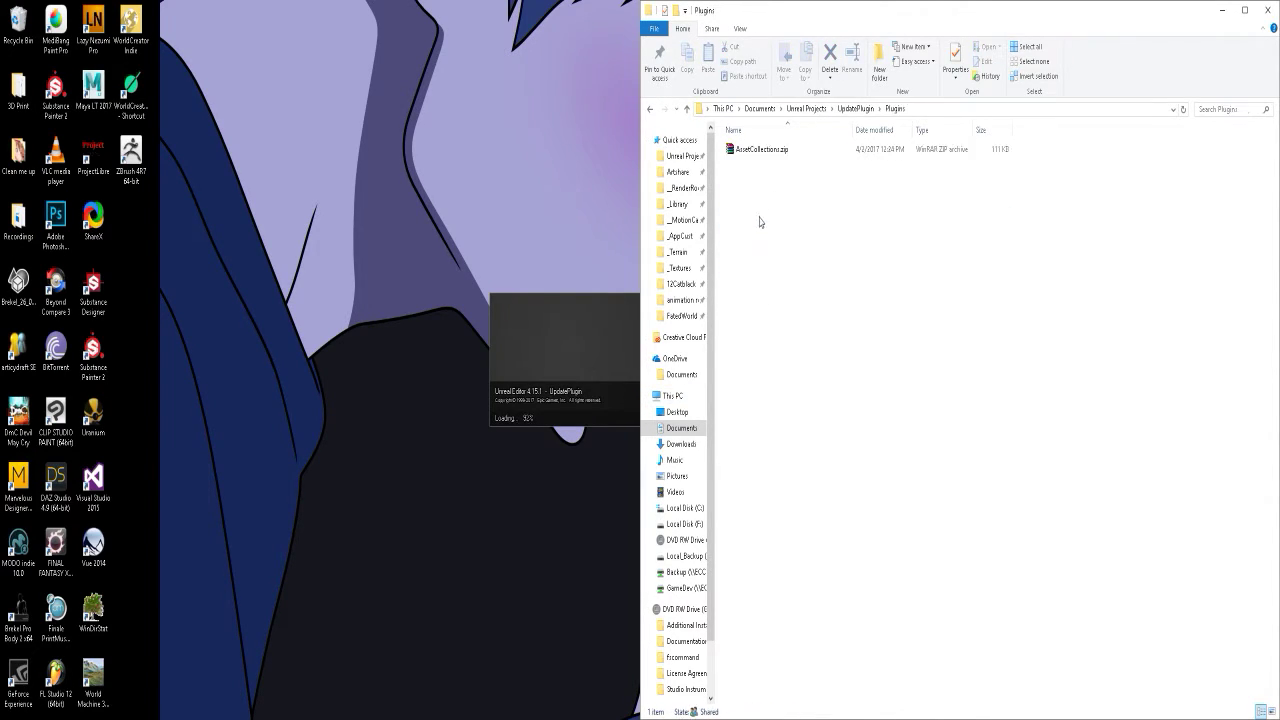
pyautogui.moveTo(760, 149); pyautogui.dragTo(798, 227, button='right')
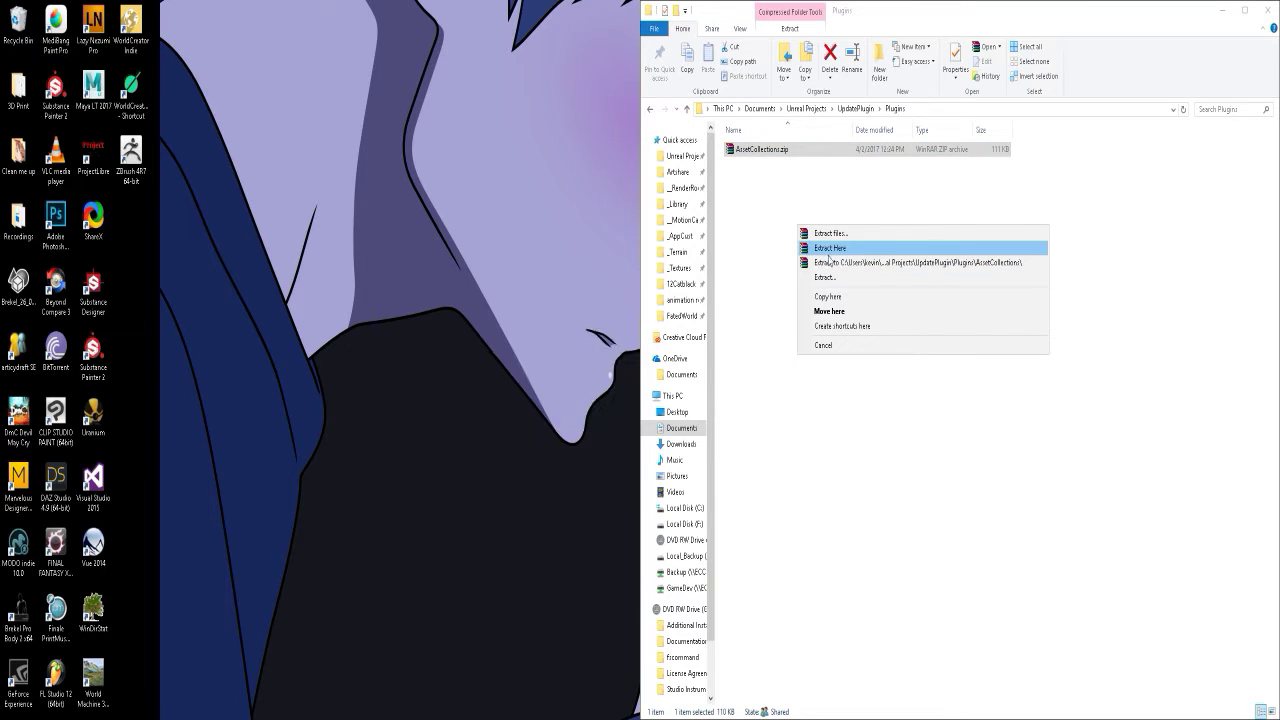
pyautogui.click(835, 262)
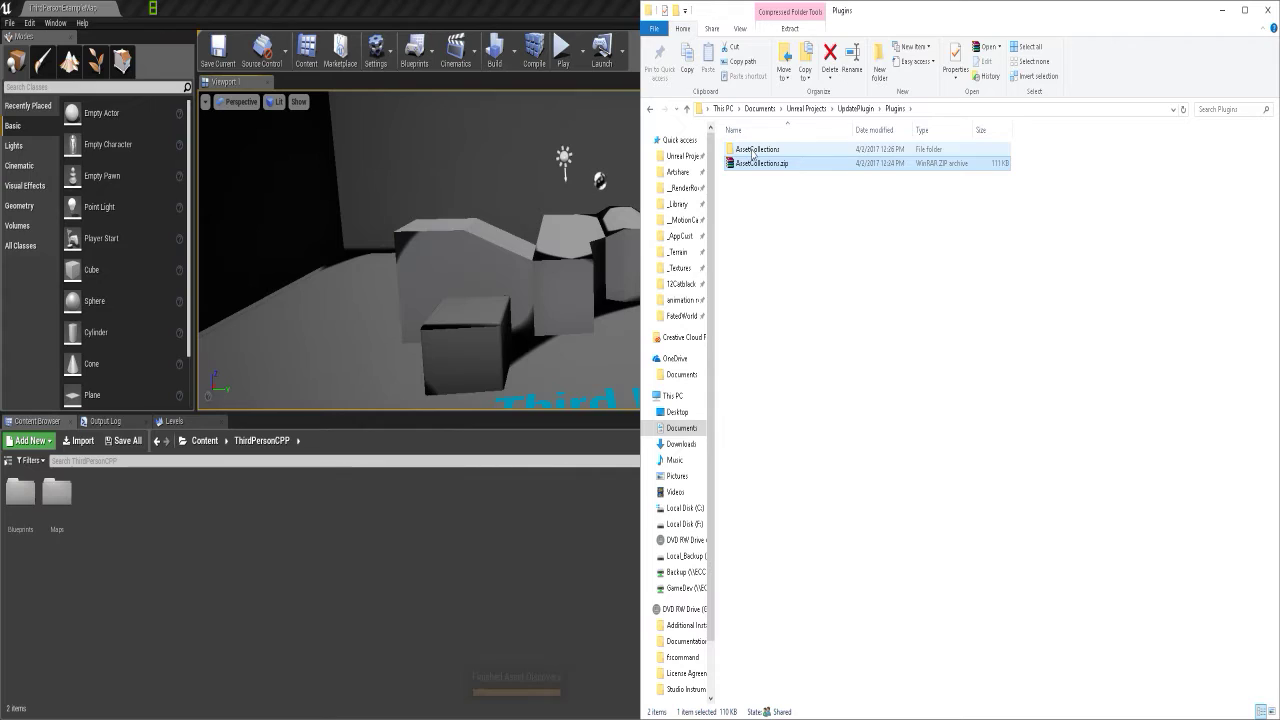
# Move the nested AssetCollections folder up into Plugins, merging it with the extracted folder
pyautogui.click(750, 150)
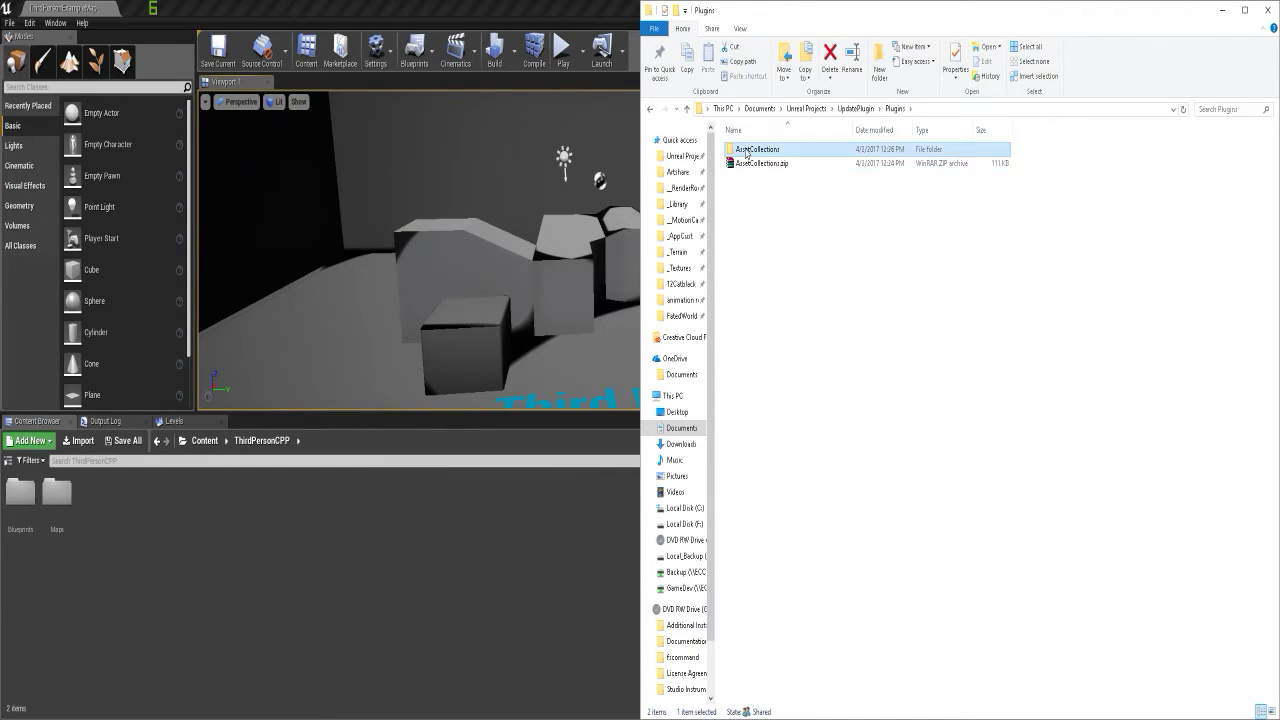
pyautogui.doubleClick(746, 152)
pyautogui.click(765, 157)
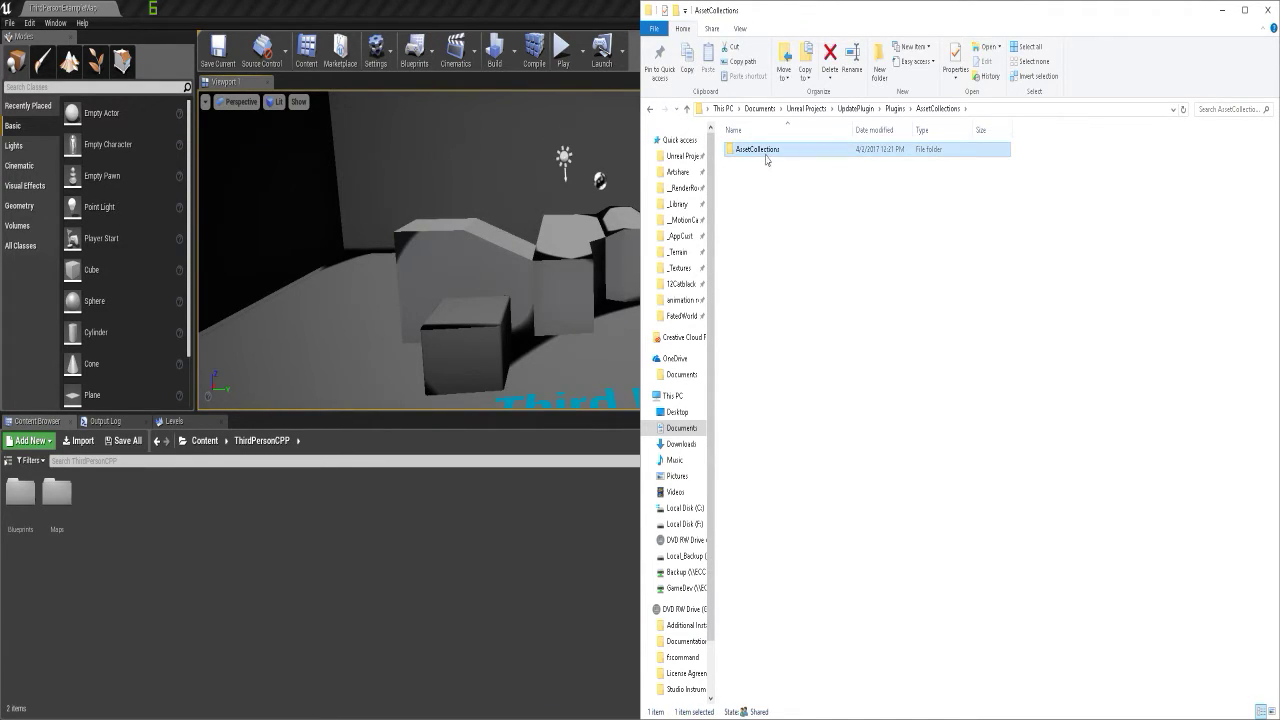
pyautogui.click(774, 216)
pyautogui.press('BackSpace')
pyautogui.rightClick(722, 357)
pyautogui.click(766, 456)
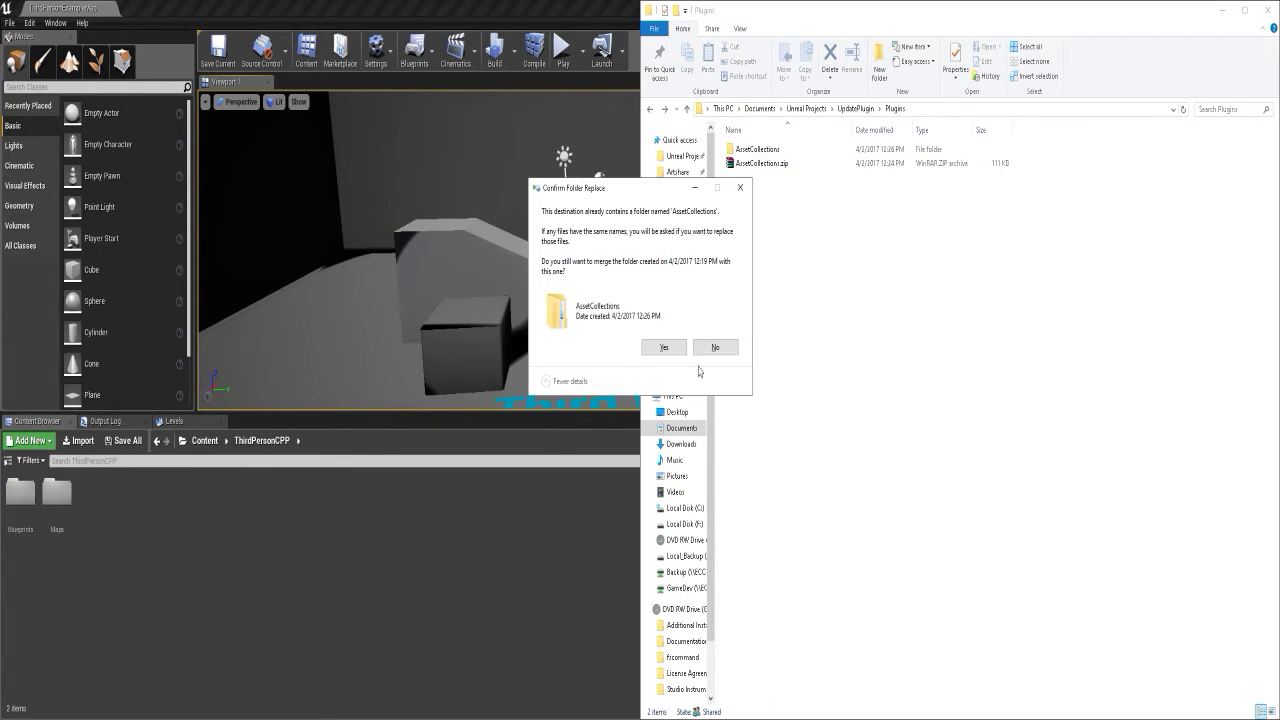
pyautogui.click(664, 347)
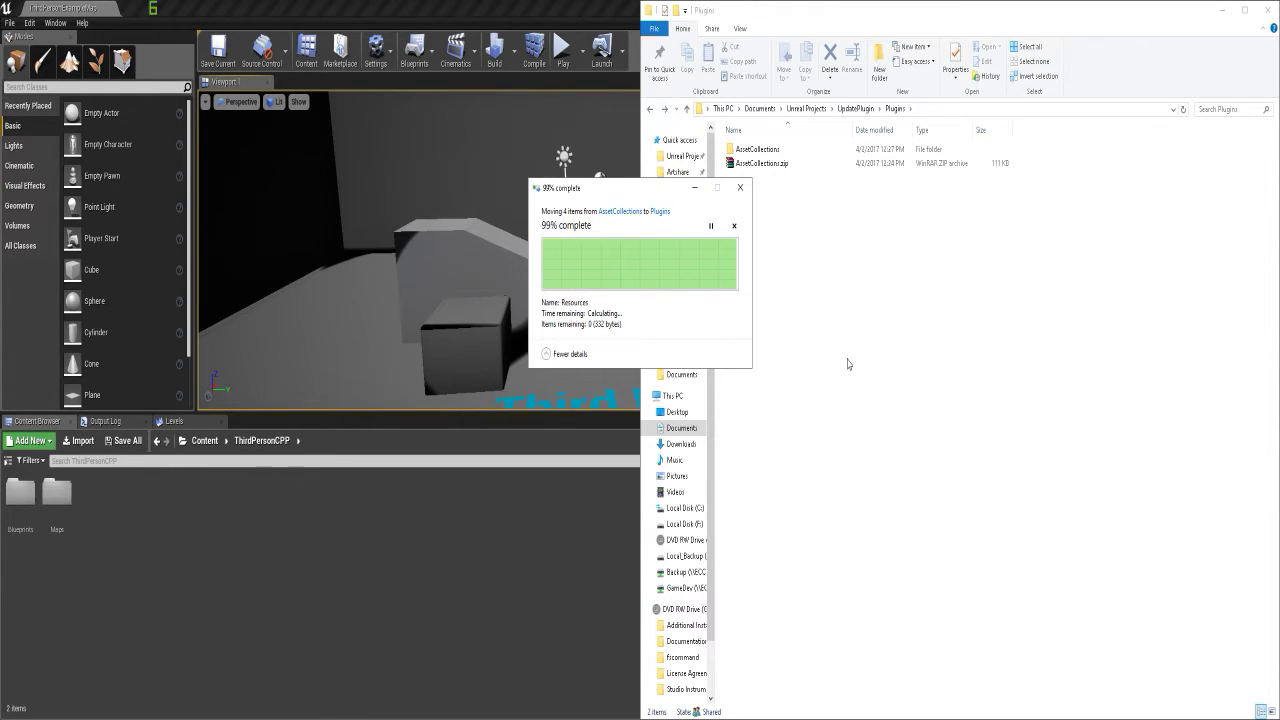
# Open the merged AssetCollections plugin folder to verify its contents
pyautogui.doubleClick(752, 154)
pyautogui.press('BackSpace')
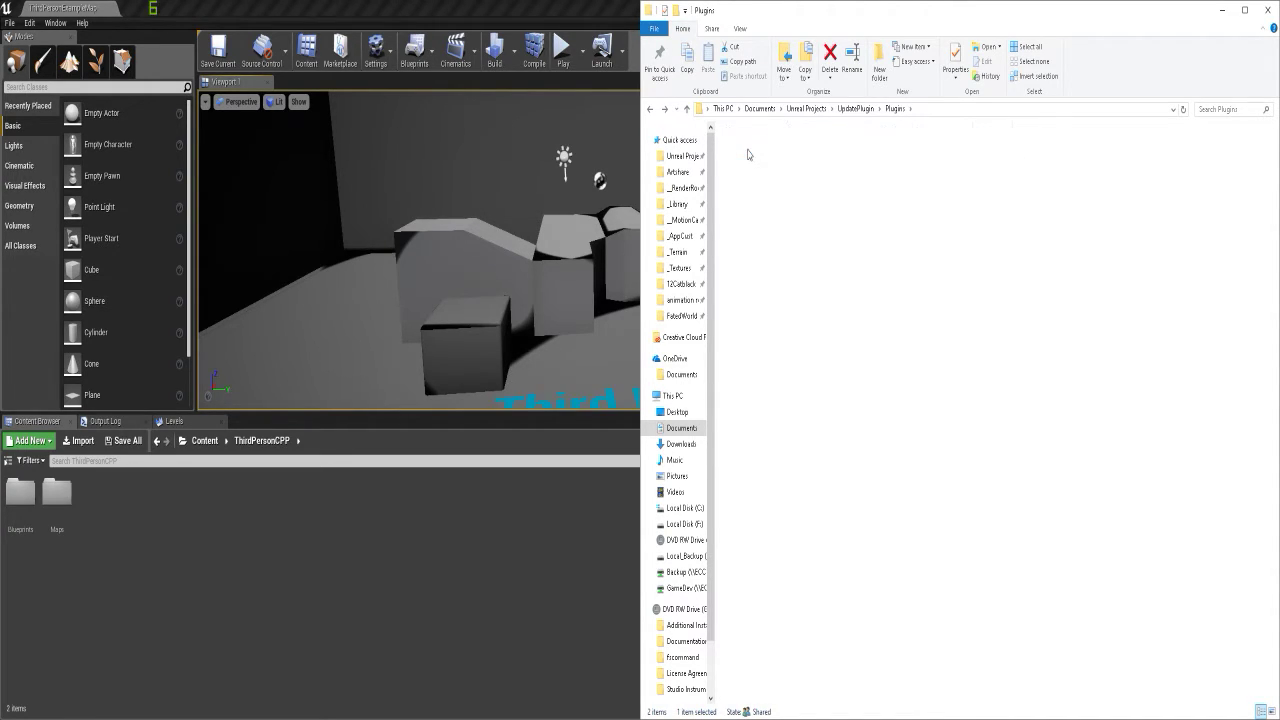
pyautogui.doubleClick(747, 154)
pyautogui.moveTo(766, 245); pyautogui.dragTo(820, 345)
# Minimize Unreal Editor and Explorer, then close Visual Studio without saving the UpdatePlugin solution
pyautogui.hotkey('alt', 'Tab')
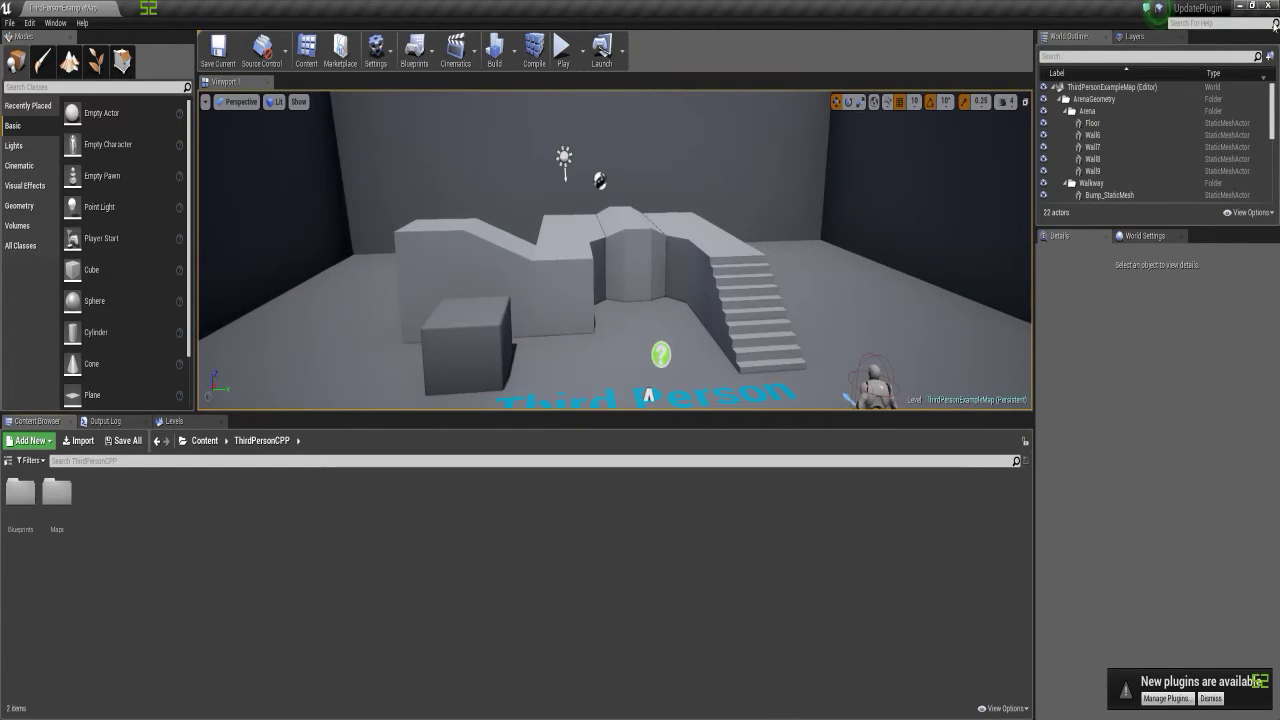
pyautogui.click(1238, 5)
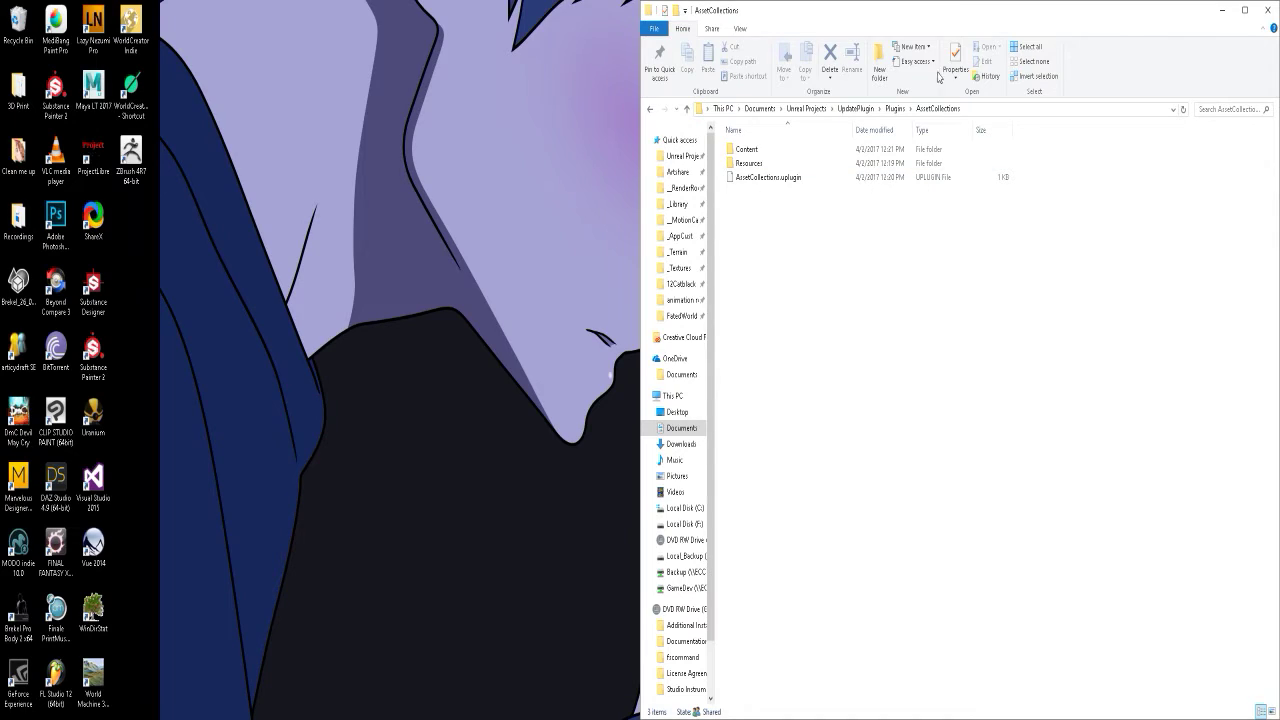
pyautogui.click(1223, 11)
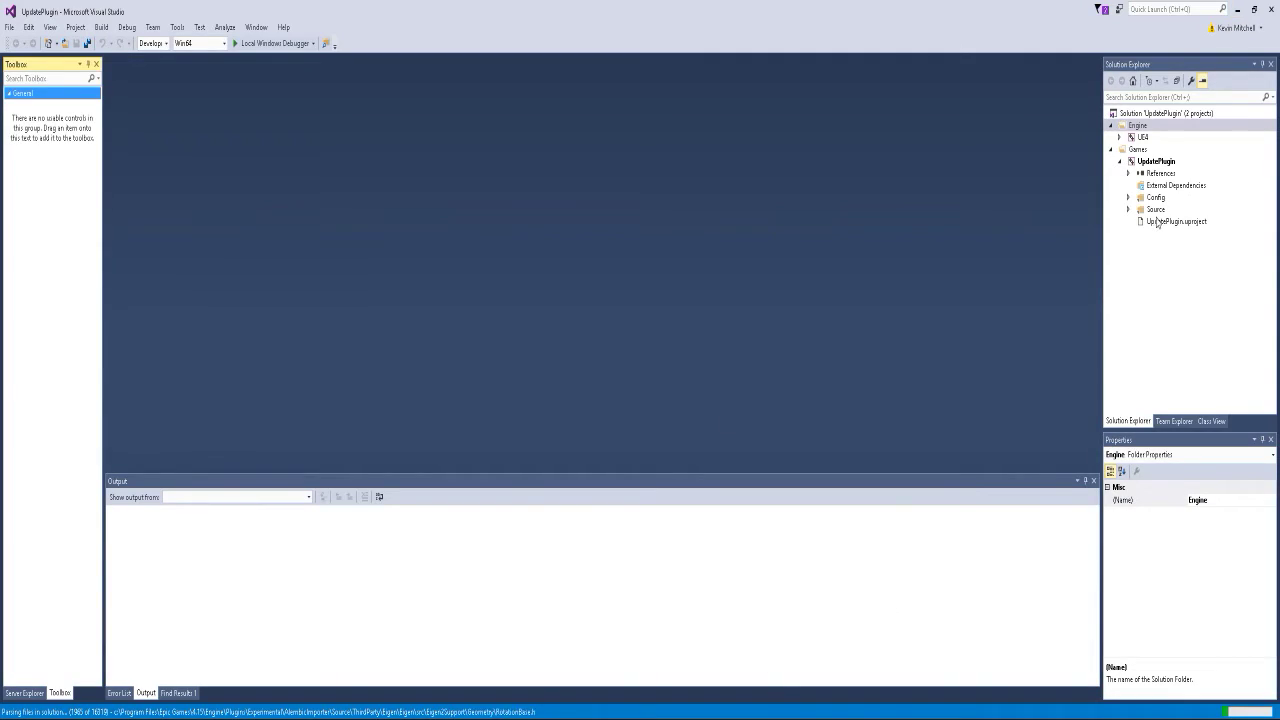
pyautogui.click(1163, 163)
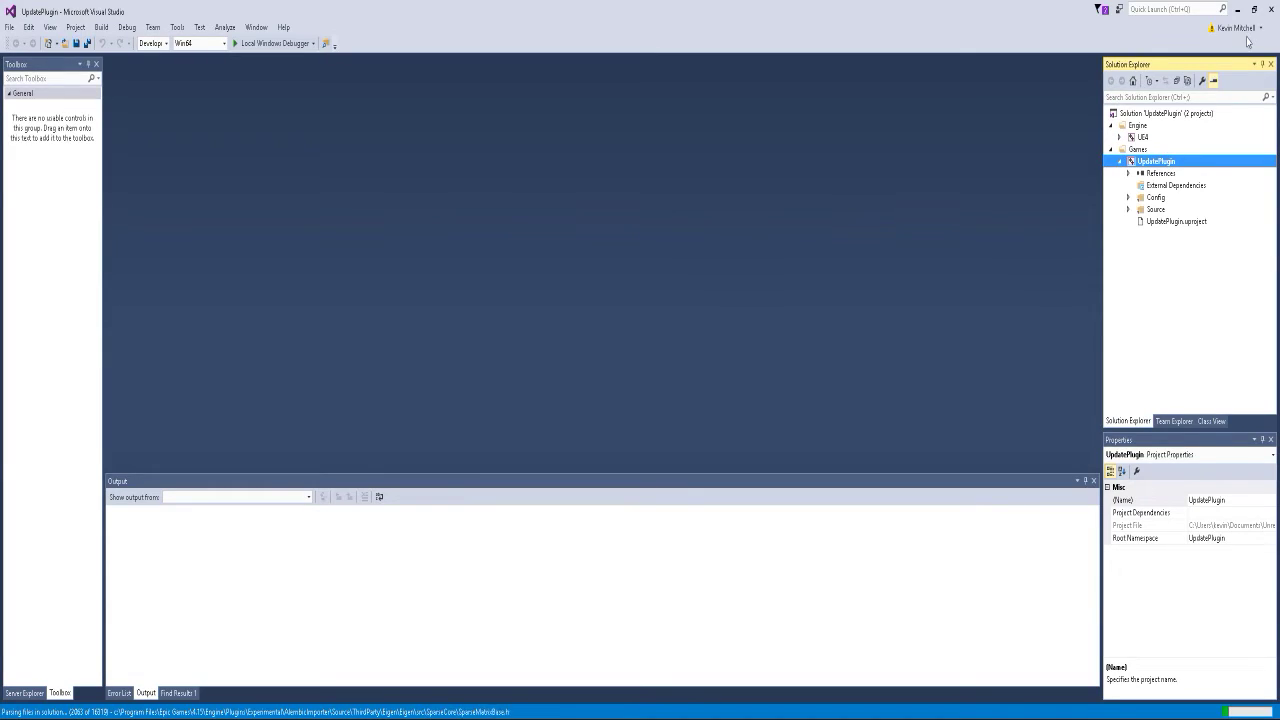
pyautogui.click(1273, 9)
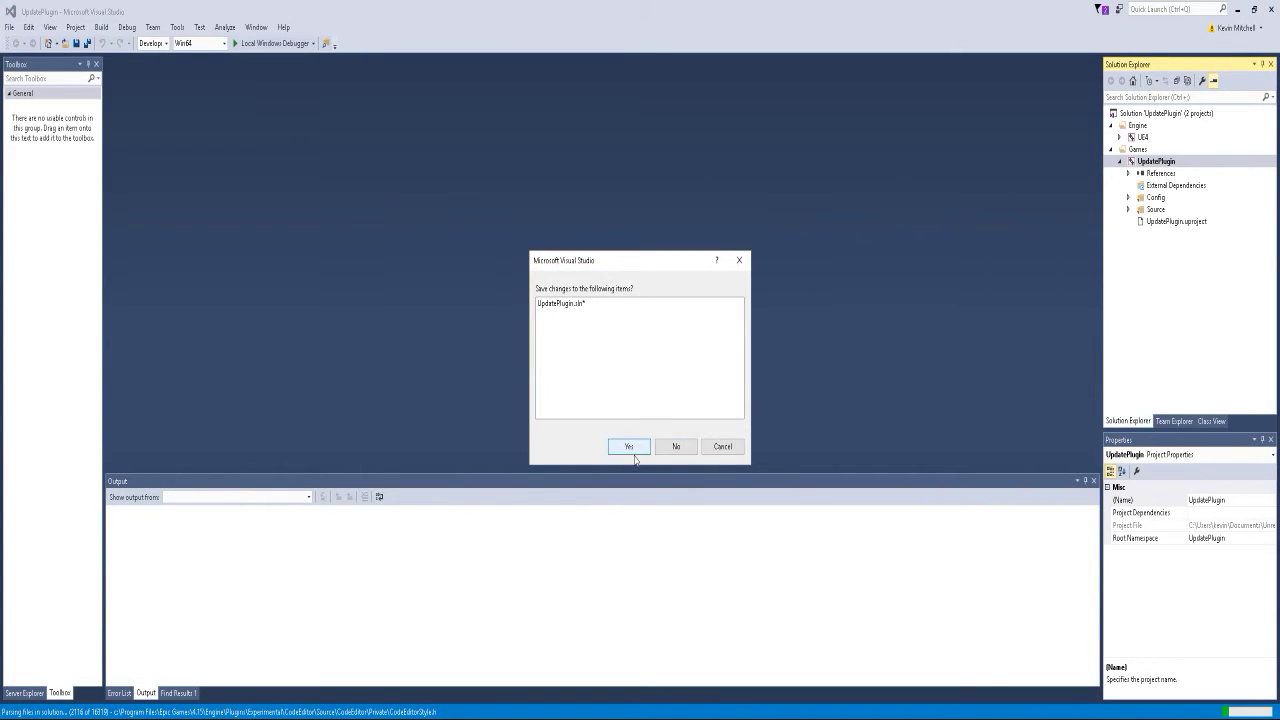
pyautogui.click(676, 446)
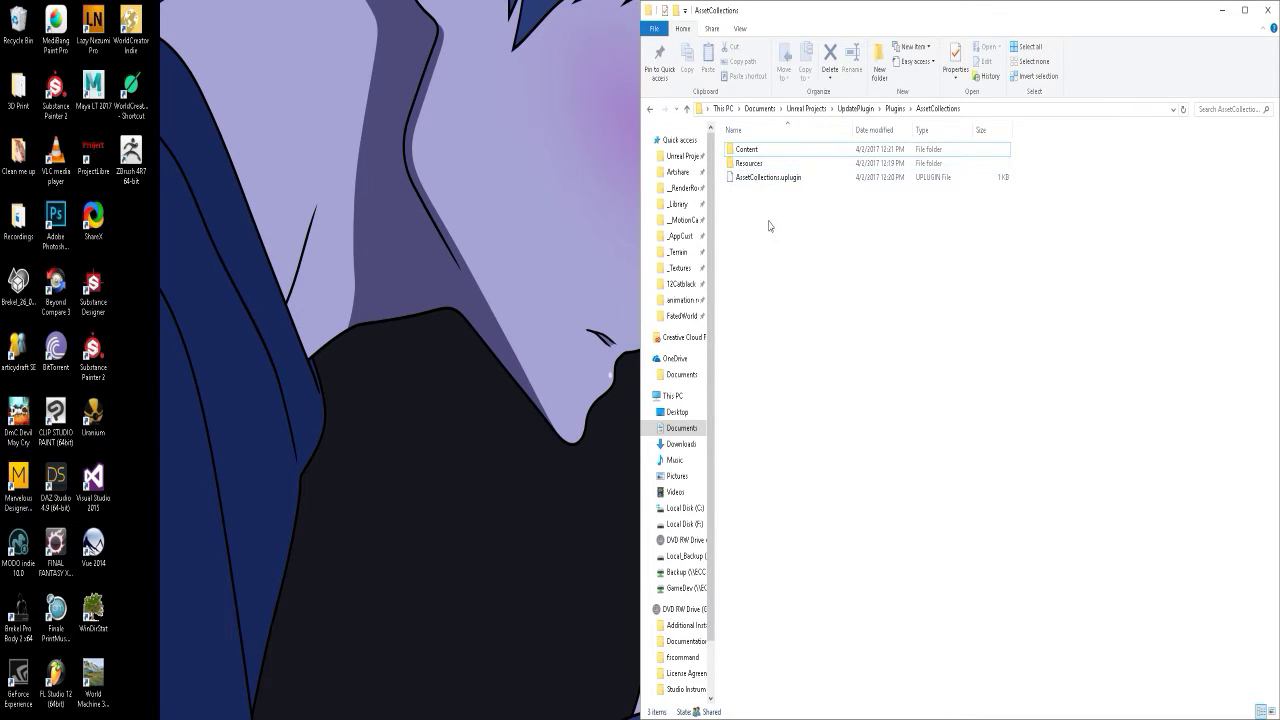
# Delete the old AssetCollections.zip from UpdatePlugin's Plugins folder
pyautogui.click(893, 109)
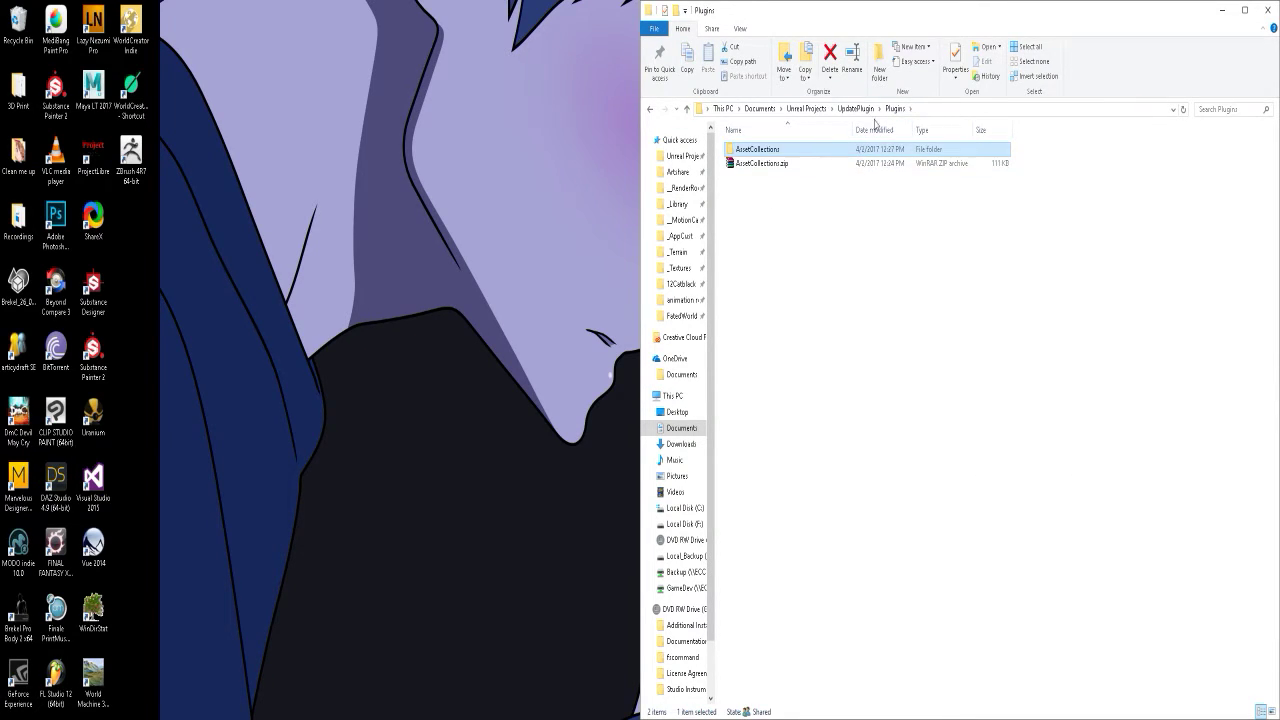
pyautogui.click(785, 164)
pyautogui.rightClick(785, 164)
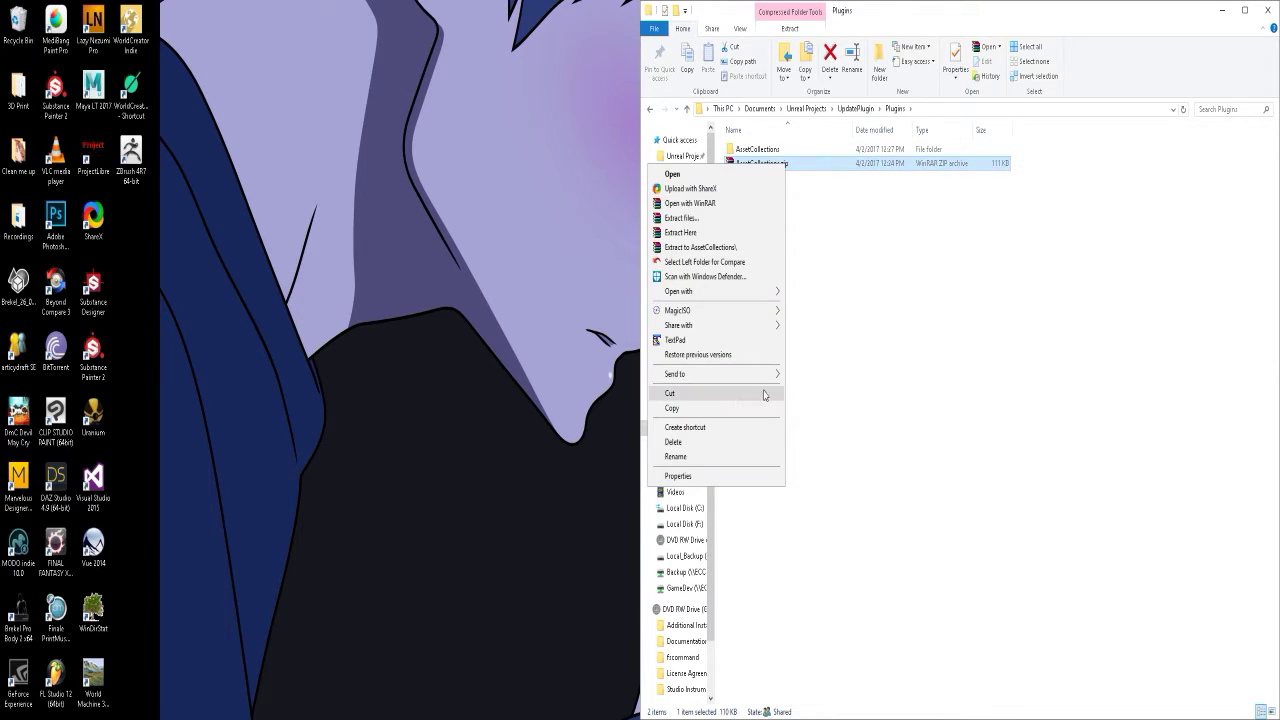
pyautogui.click(702, 442)
# Generate Visual Studio project files from UpdatePlugin.uproject
pyautogui.hotkey('alt', 'Left')
pyautogui.click(848, 110)
pyautogui.click(779, 290)
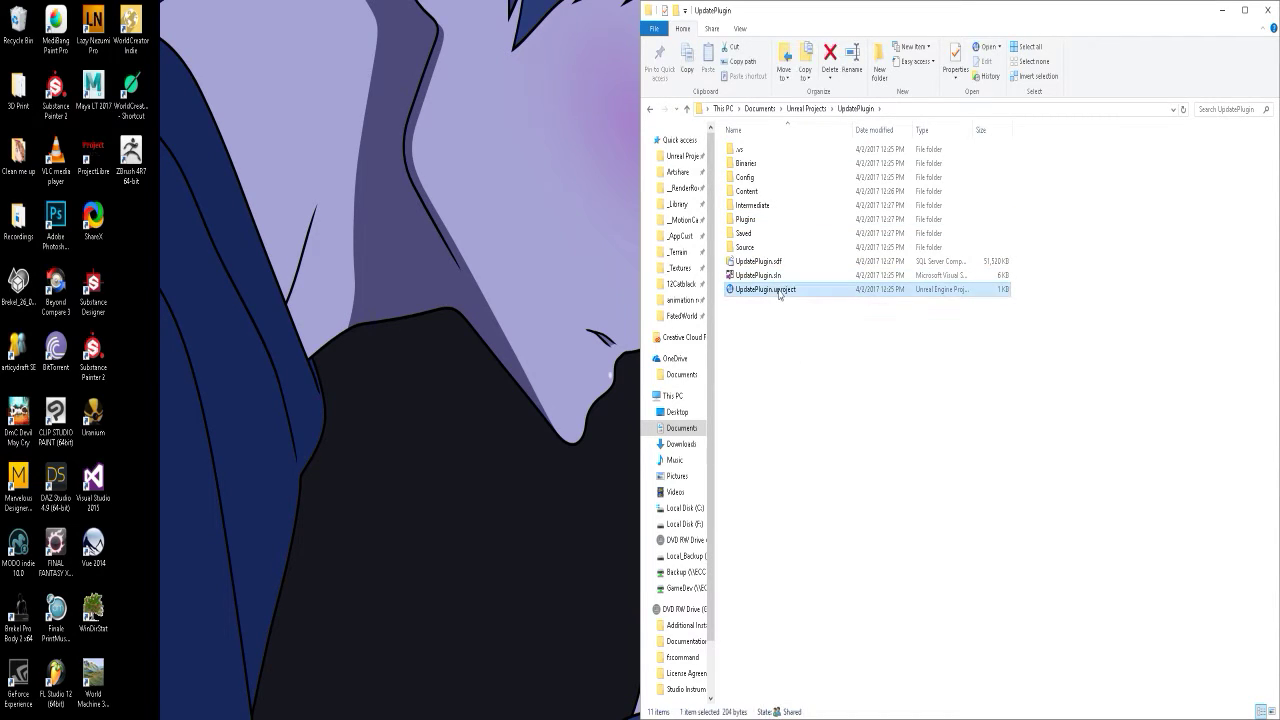
pyautogui.rightClick(785, 288)
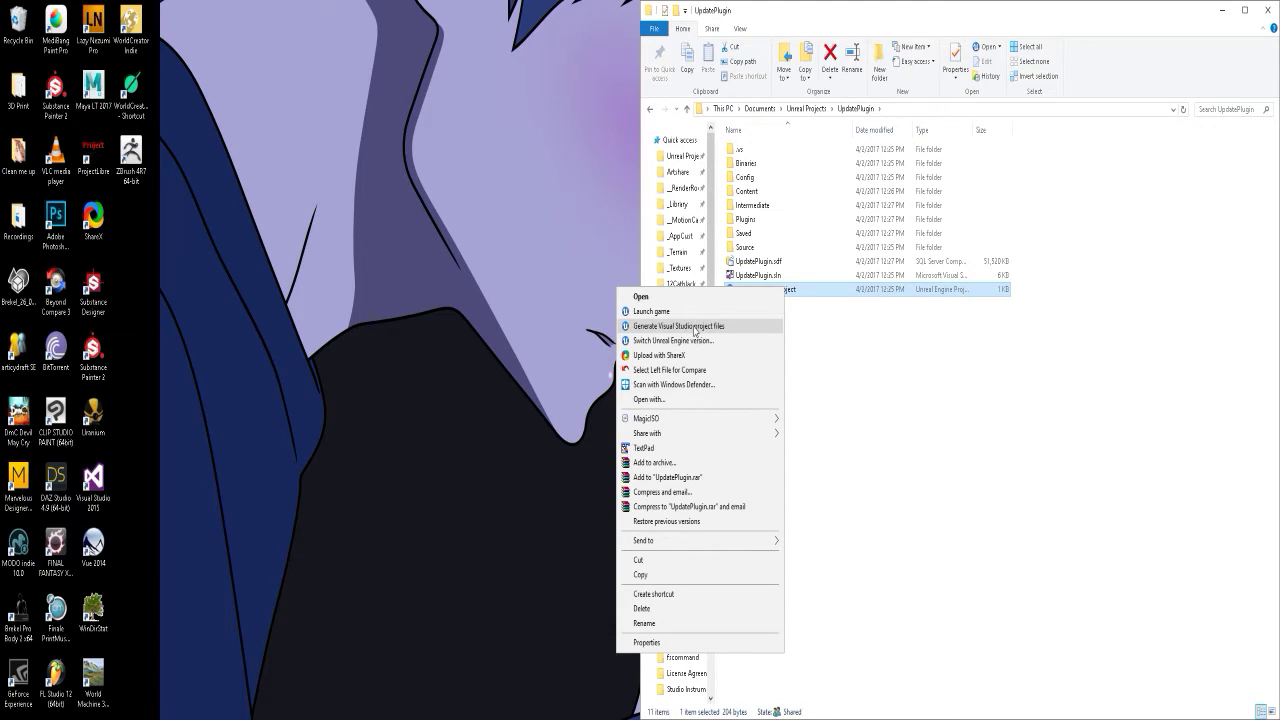
pyautogui.click(693, 327)
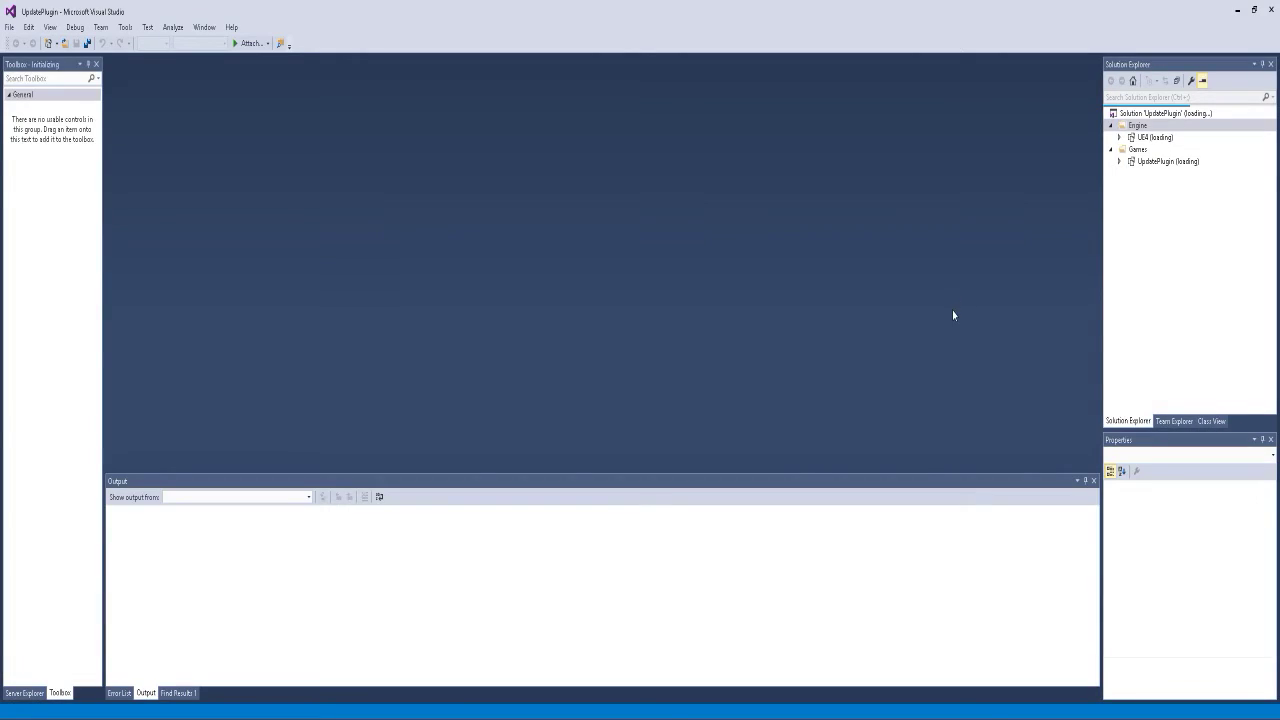
# Expand Games > UpdatePlugin > Plugins > AssetCollections in Solution Explorer, then build and run with Local Windows Debugger
pyautogui.click(1137, 150)
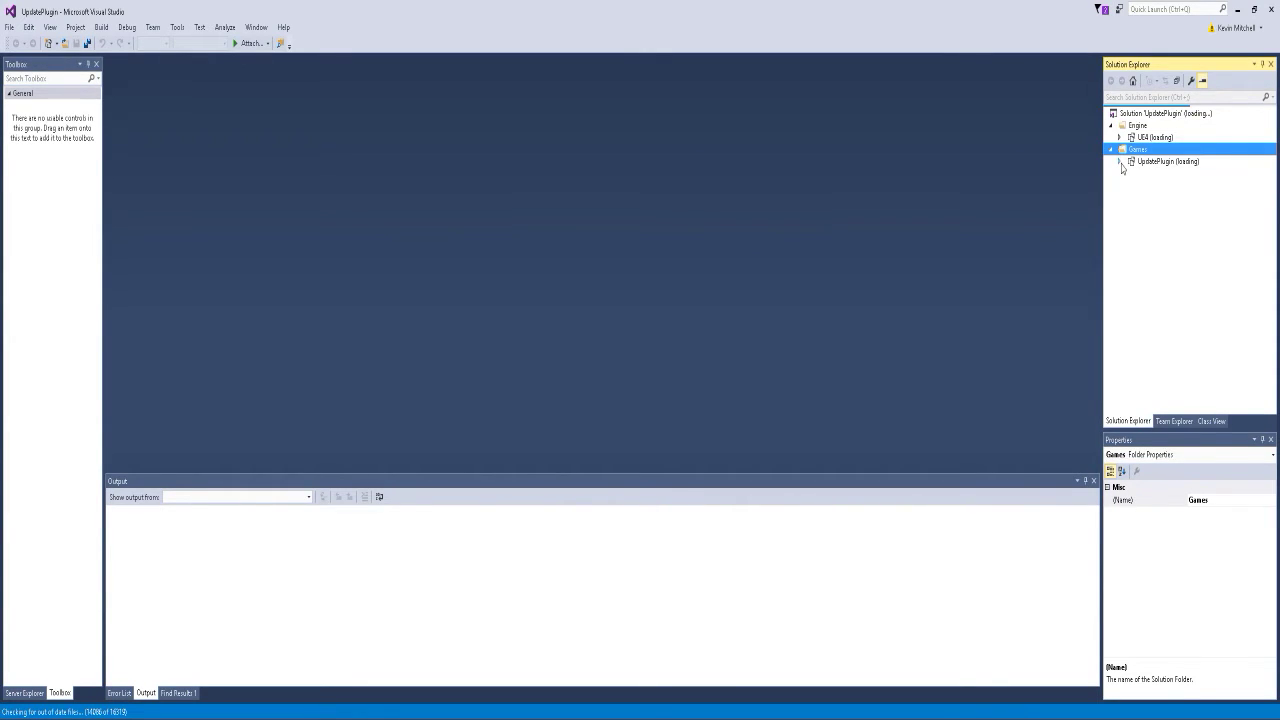
pyautogui.click(1120, 149)
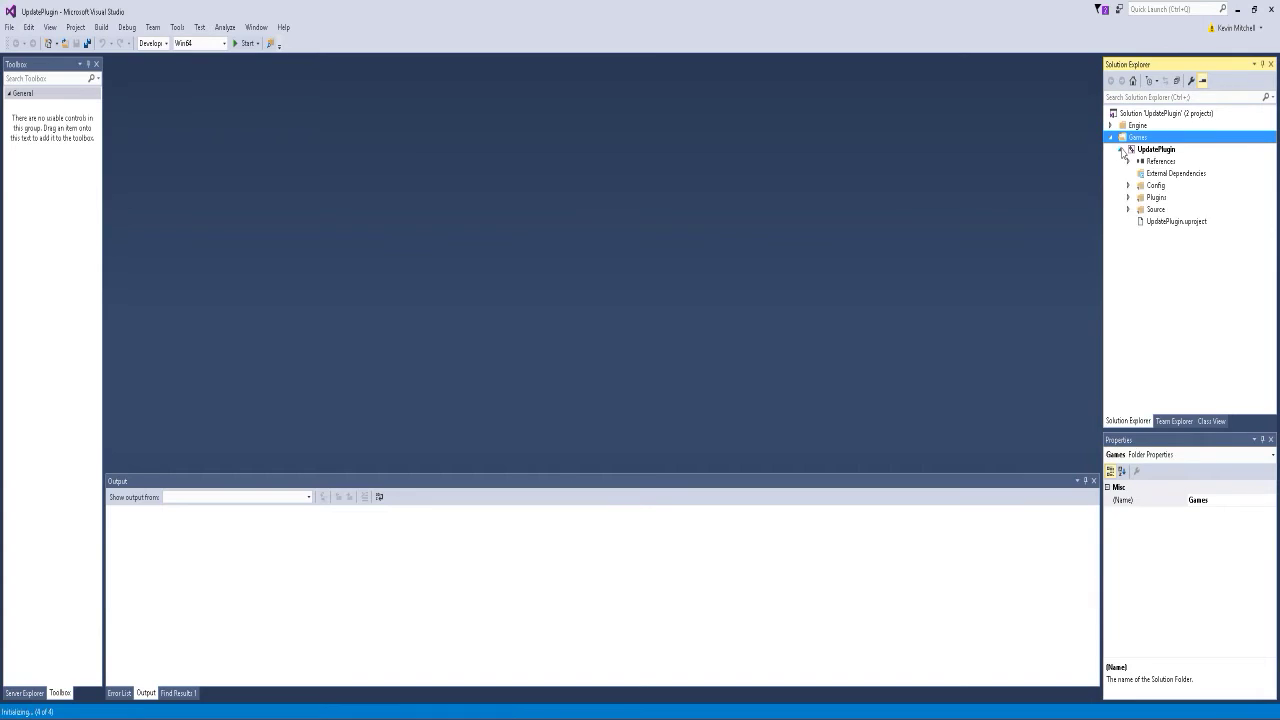
pyautogui.click(1129, 197)
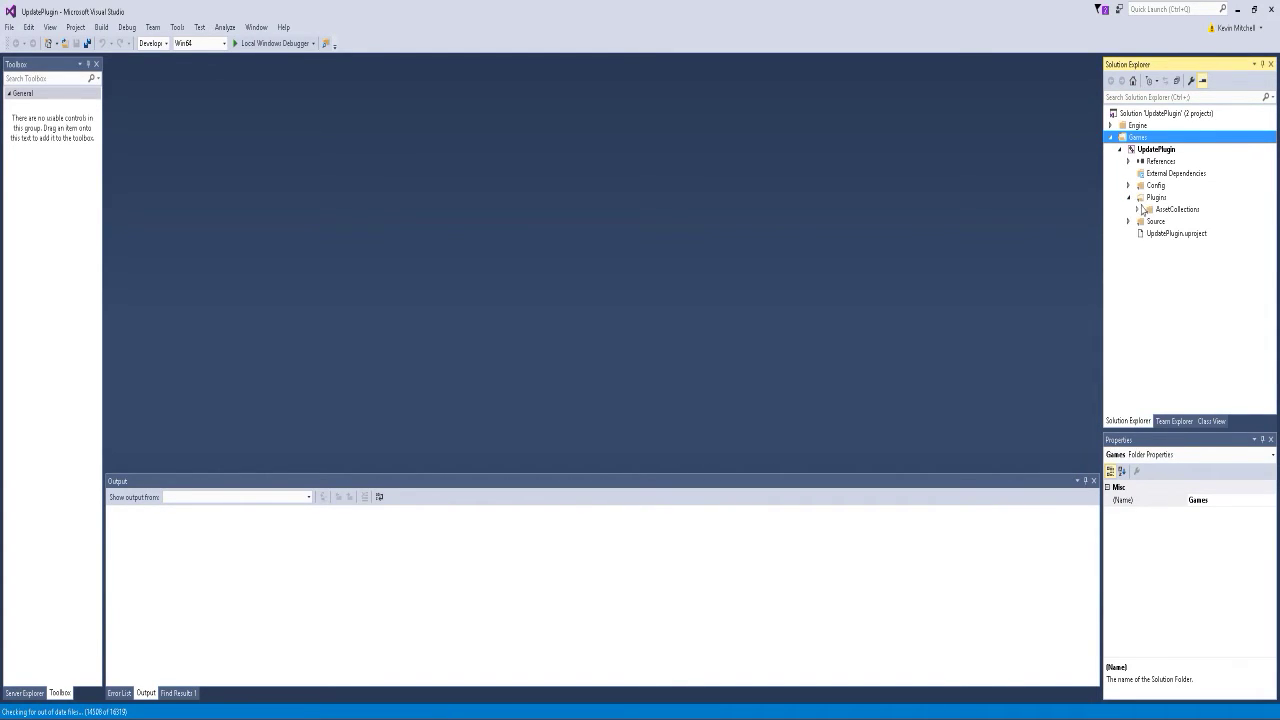
pyautogui.click(1154, 198)
pyautogui.click(1137, 209)
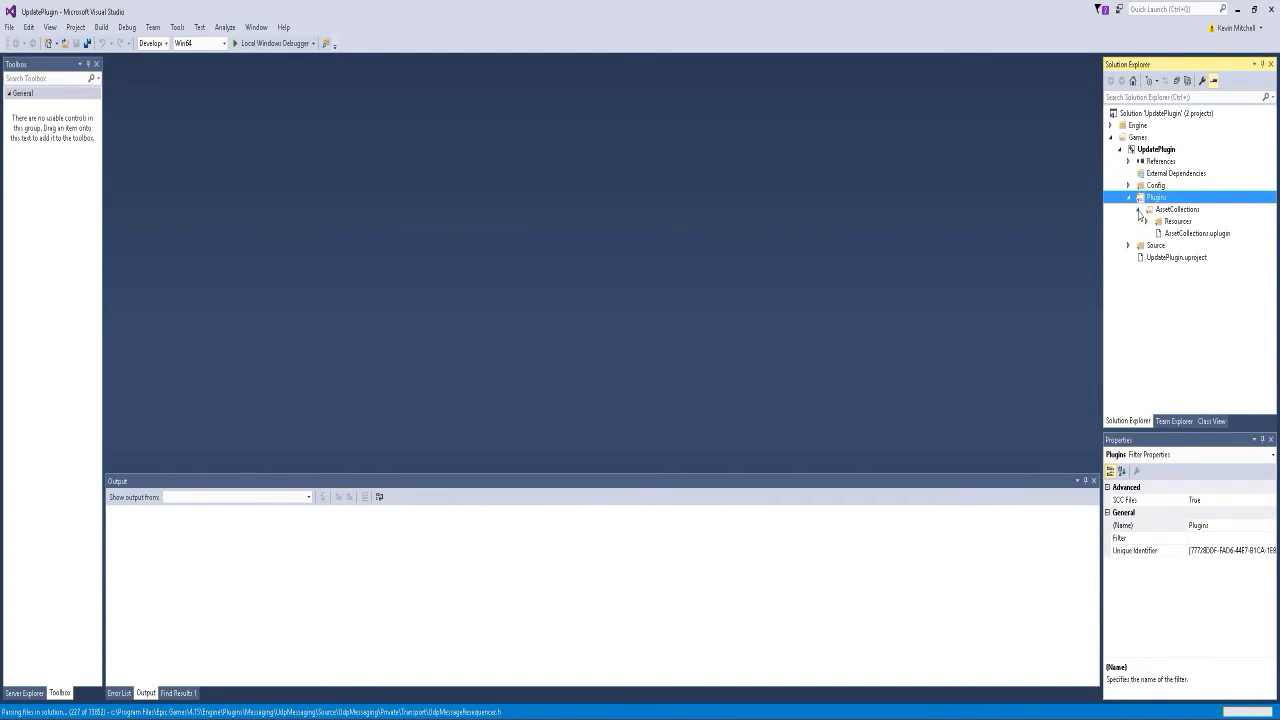
pyautogui.click(1170, 222)
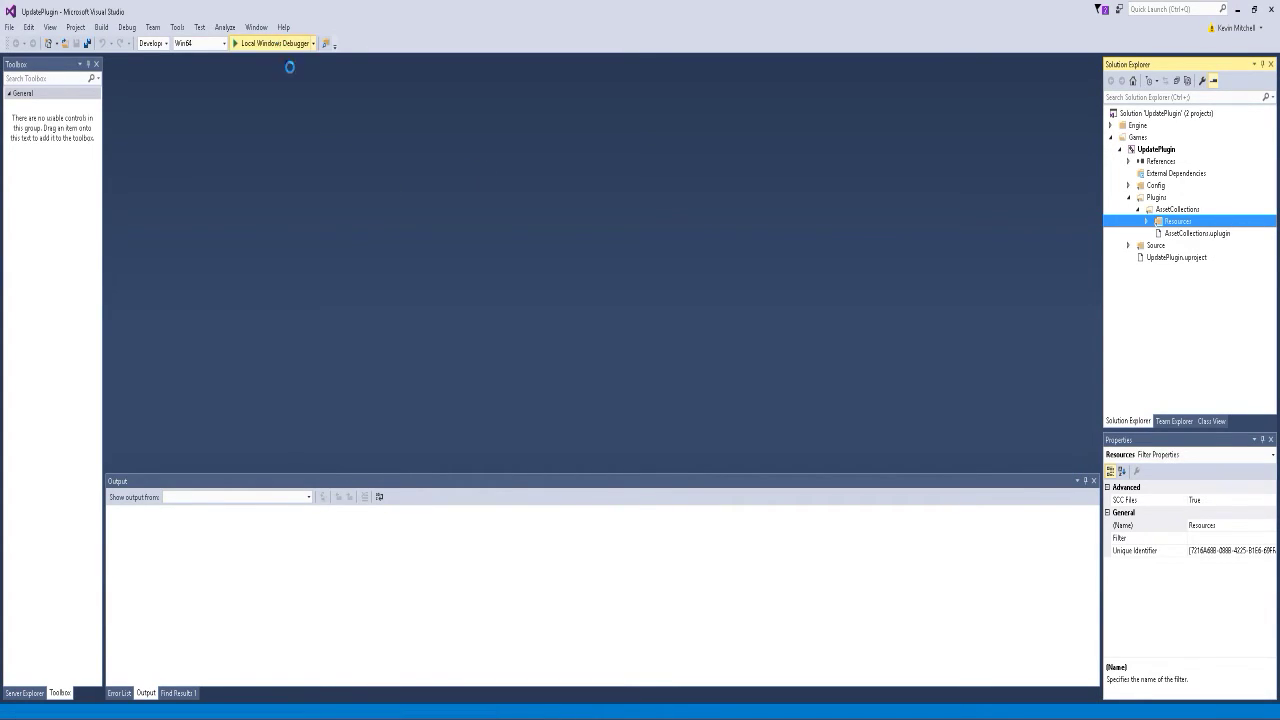
pyautogui.click(587, 429)
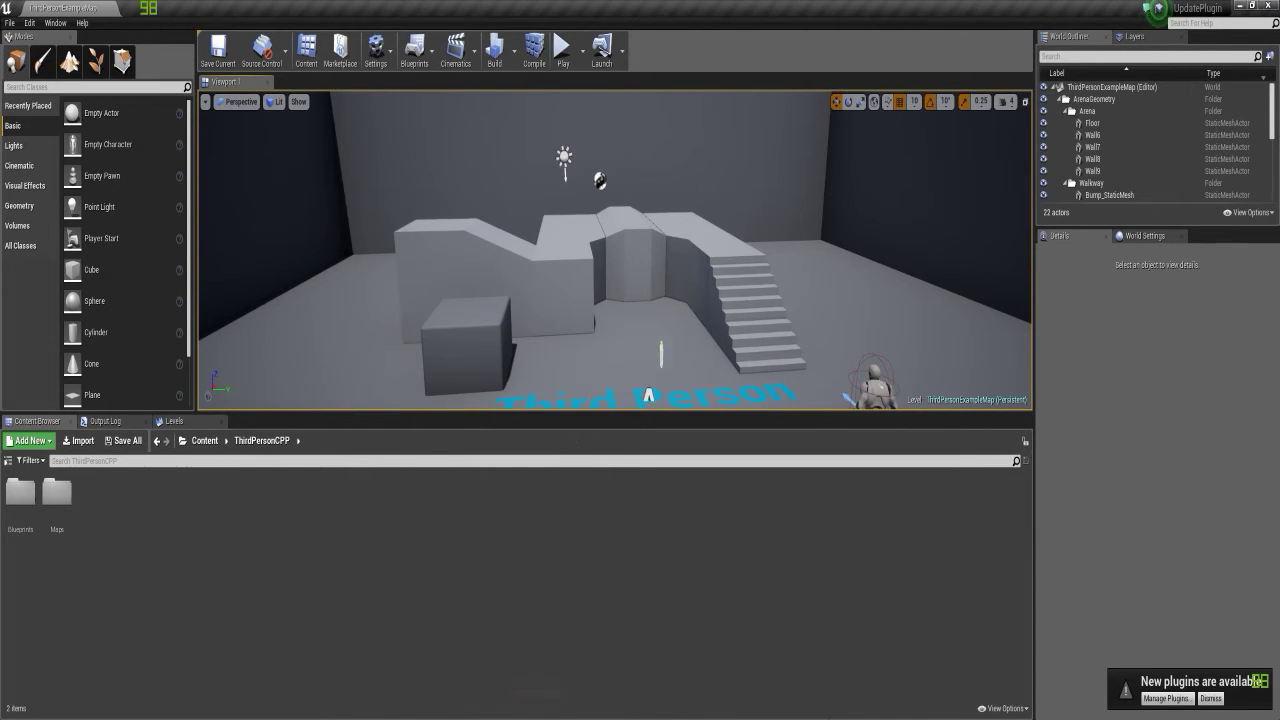
# Turn on Show Plugin Content in the content browser's View Options
pyautogui.click(990, 707)
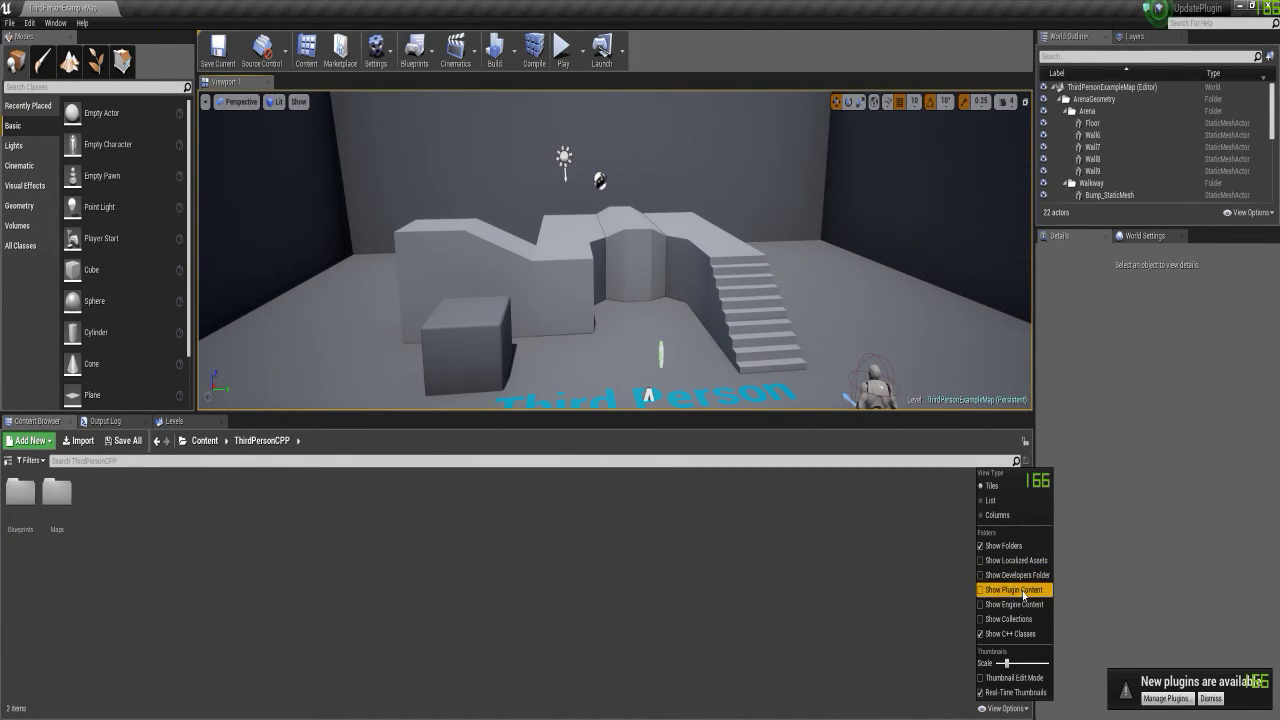
pyautogui.click(1014, 586)
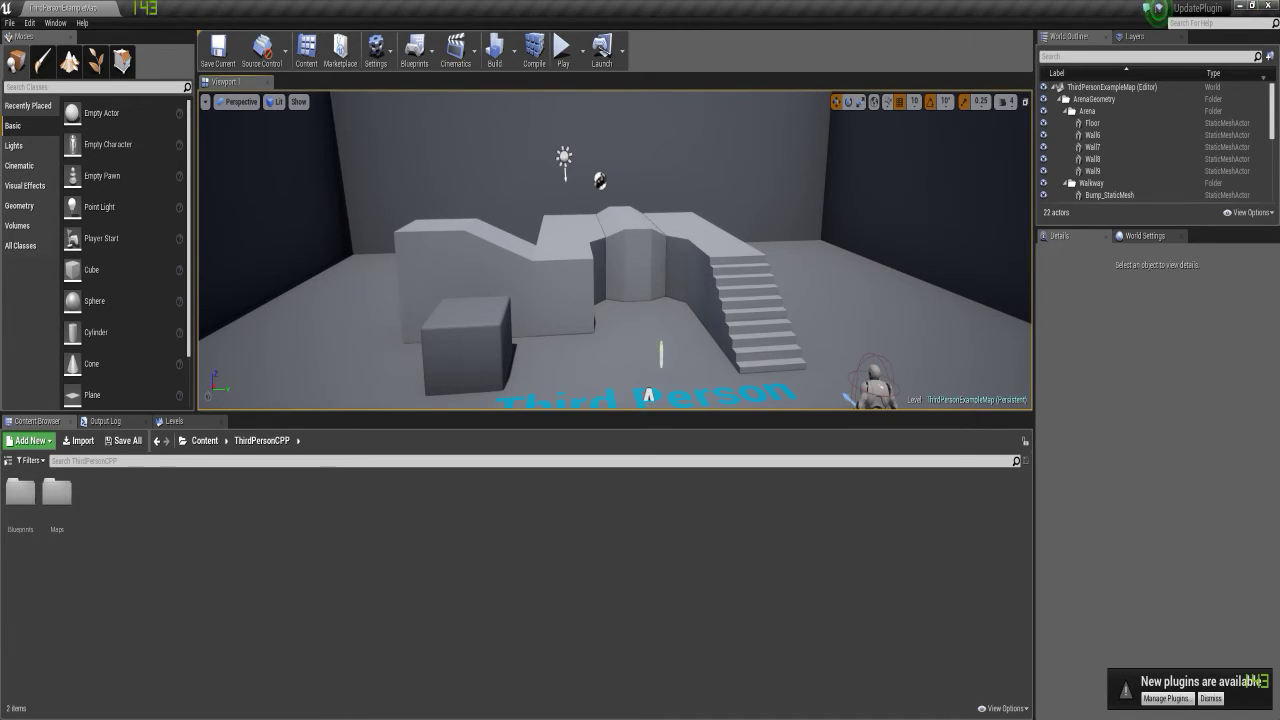
pyautogui.click(984, 710)
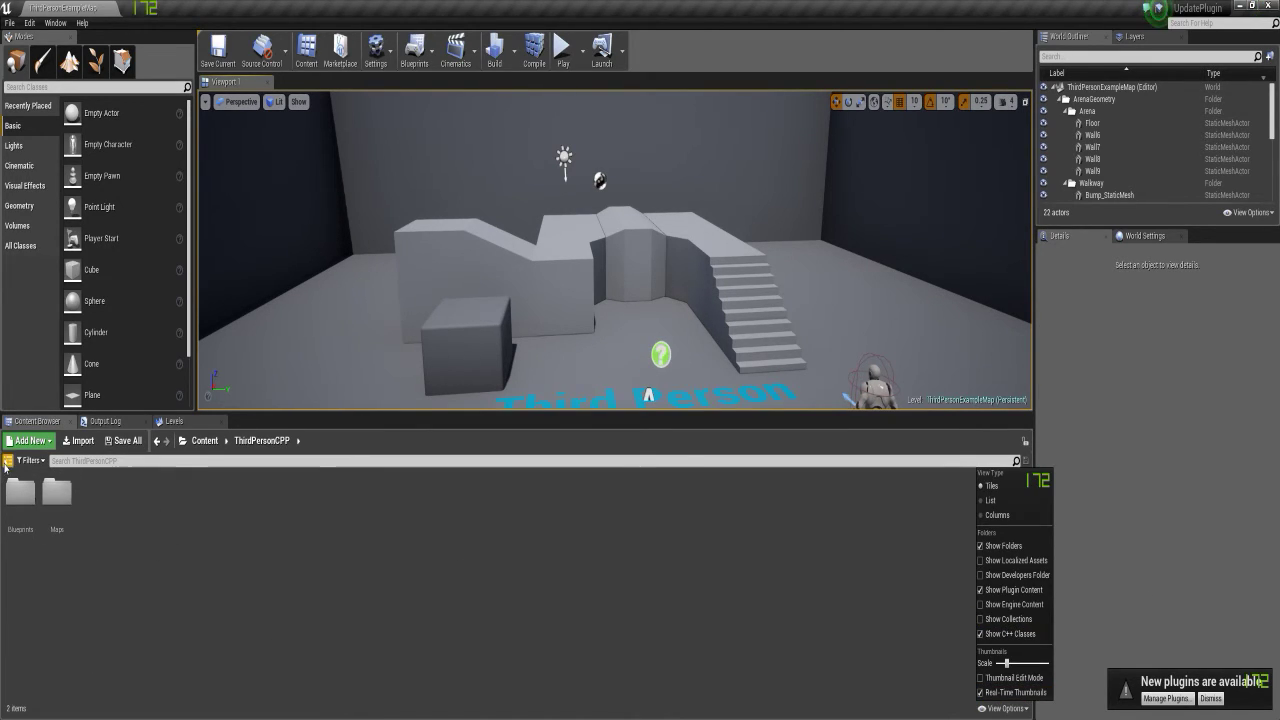
# Select the material in AssetCollections Content > MasterMaterials, then close the editor
pyautogui.click(7, 462)
pyautogui.doubleClick(60, 550)
pyautogui.click(46, 562)
pyautogui.click(288, 510)
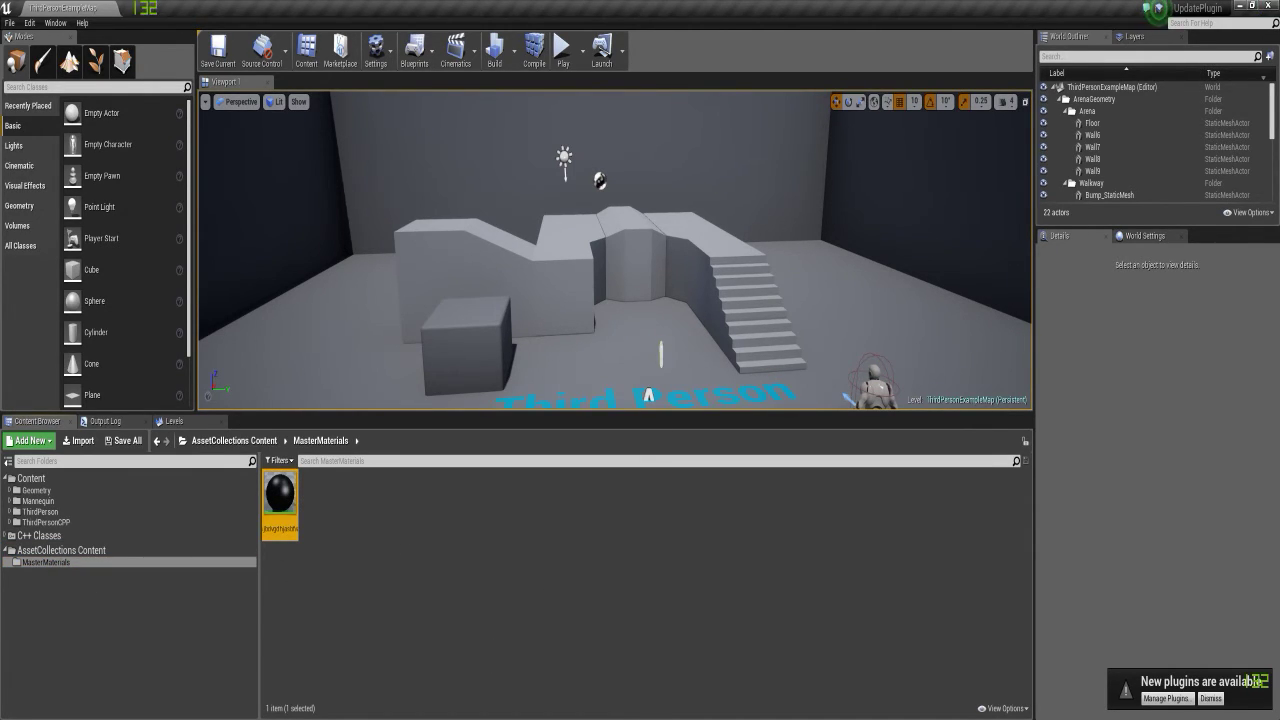
pyautogui.click(1267, 8)
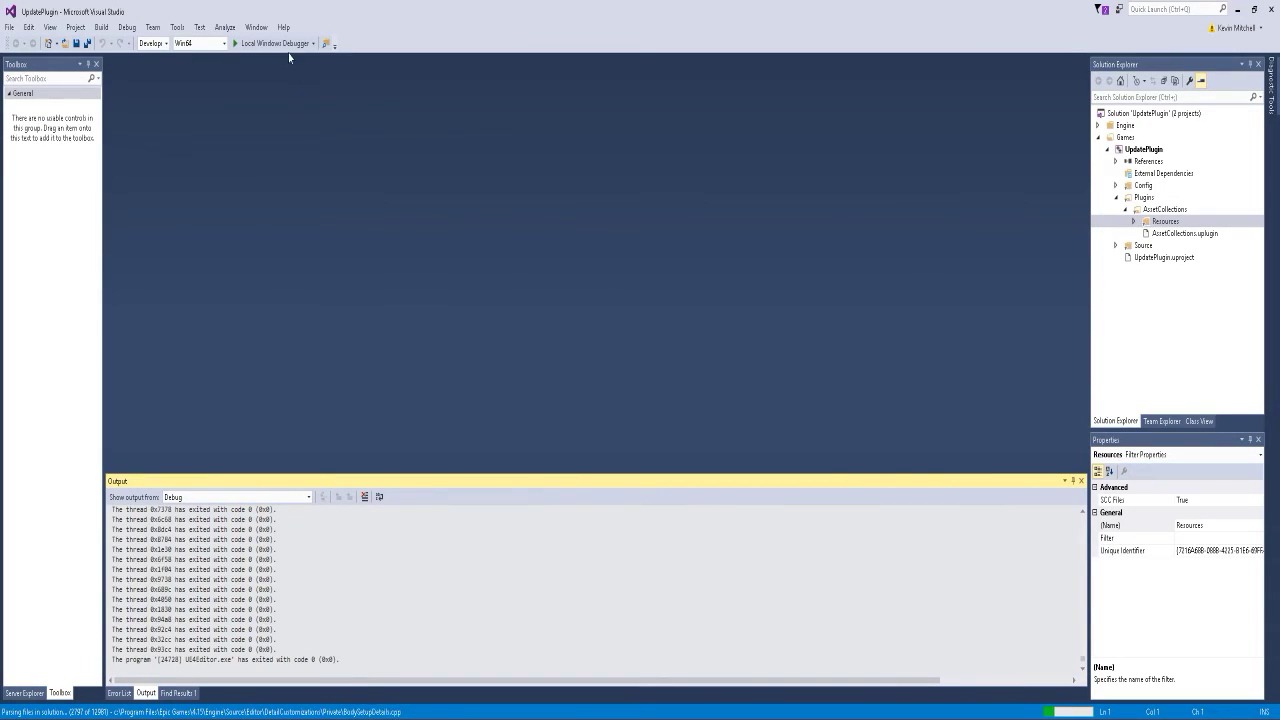
# Accept rebuilding the out-of-date UpdatePlugin project and run it under the Local Windows Debugger
pyautogui.click(276, 43)
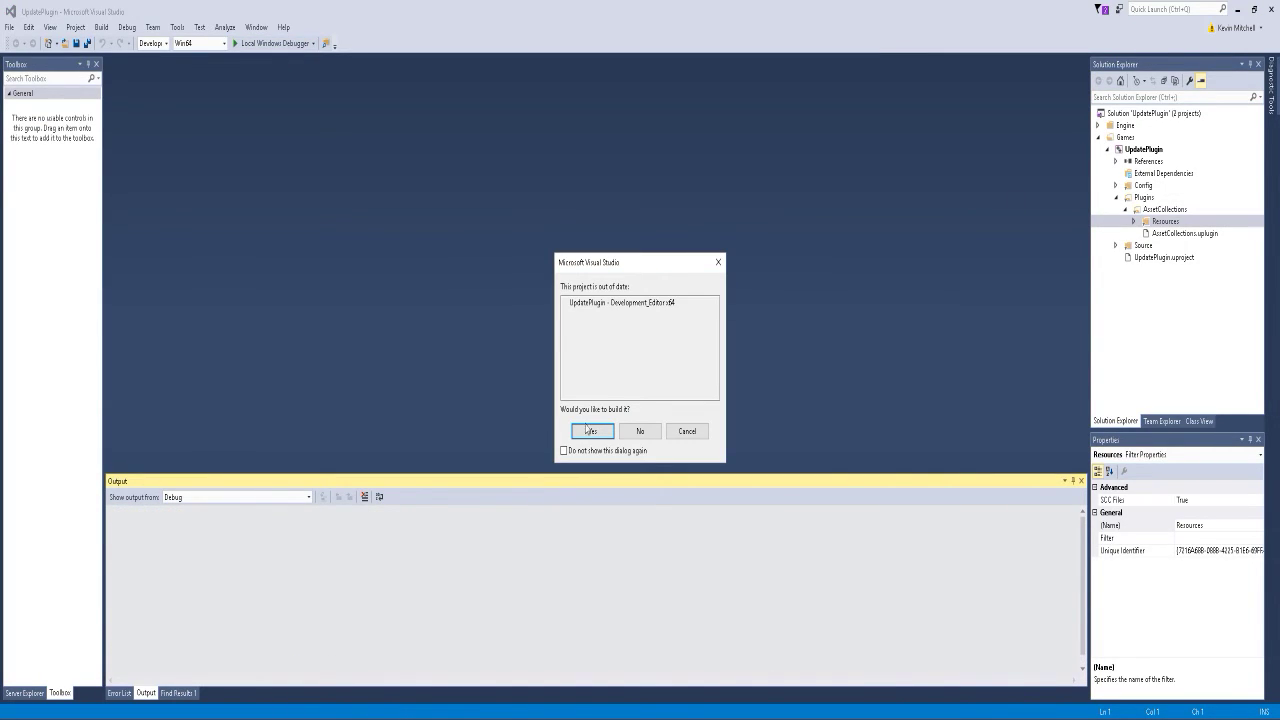
pyautogui.click(605, 432)
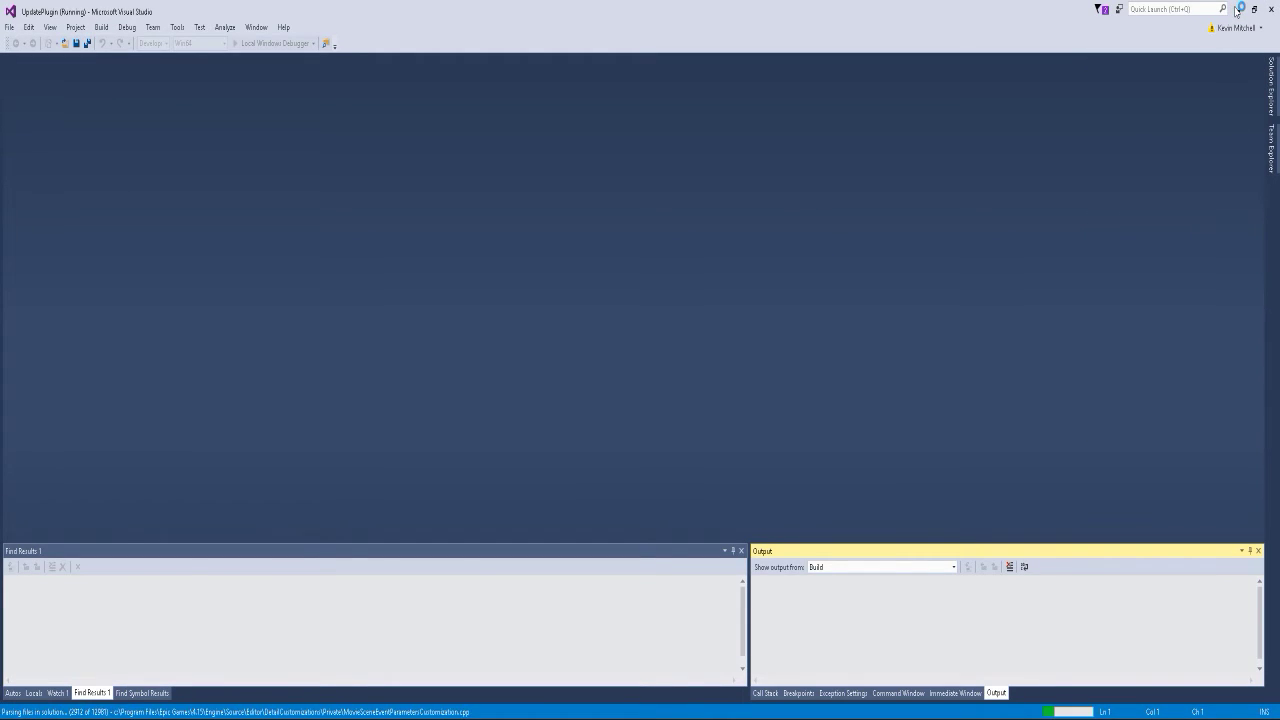
# Add the AssetCollections folder in Plugins to a ZIP archive and select its name for renaming
pyautogui.click(1242, 9)
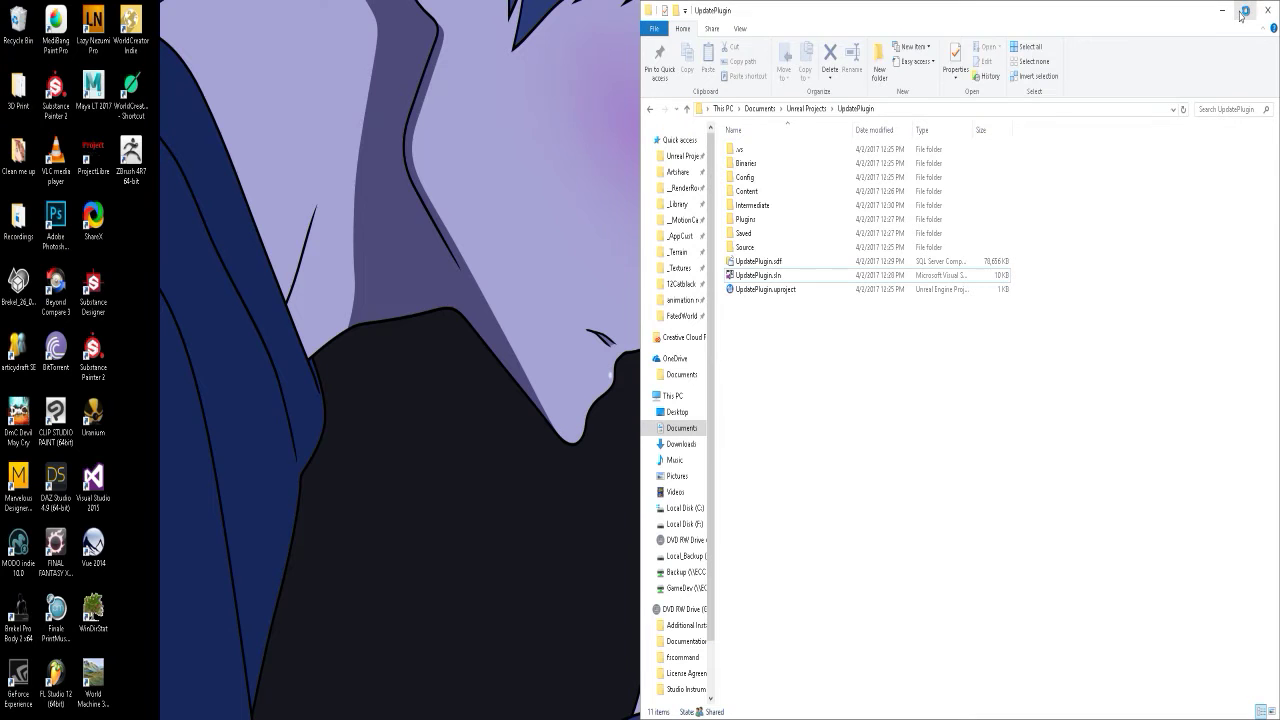
pyautogui.doubleClick(746, 219)
pyautogui.rightClick(746, 152)
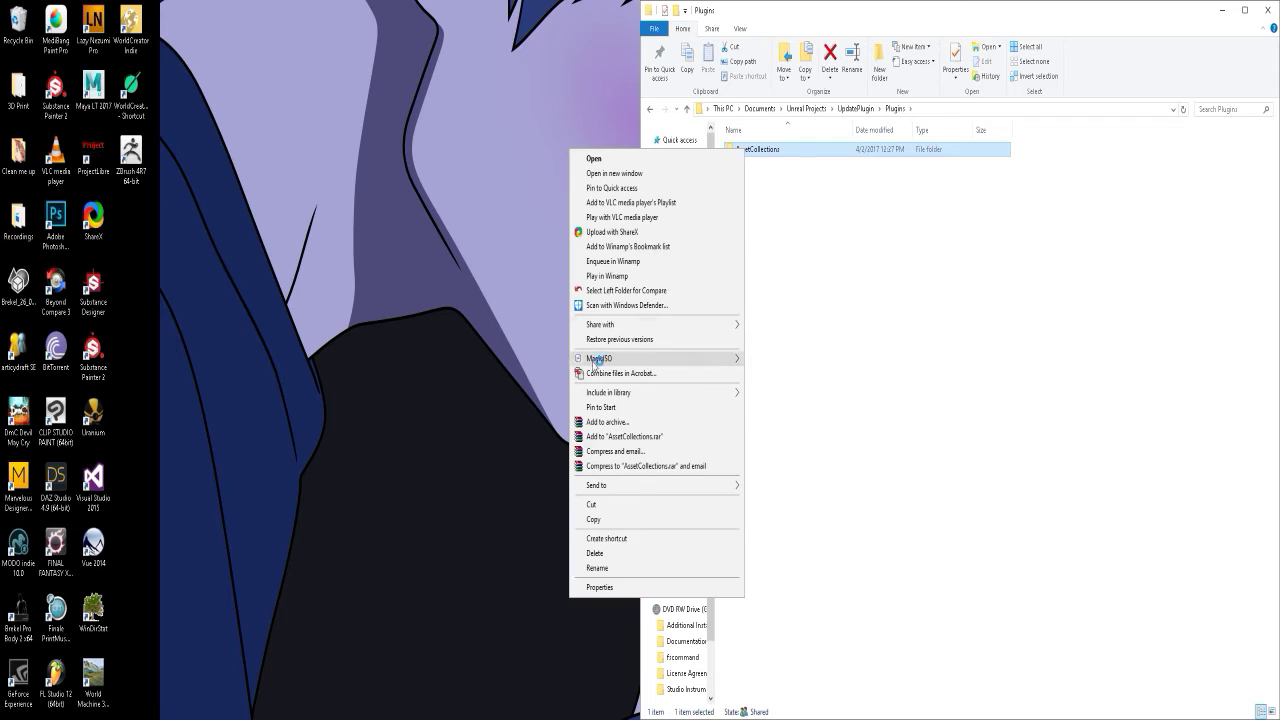
pyautogui.click(600, 422)
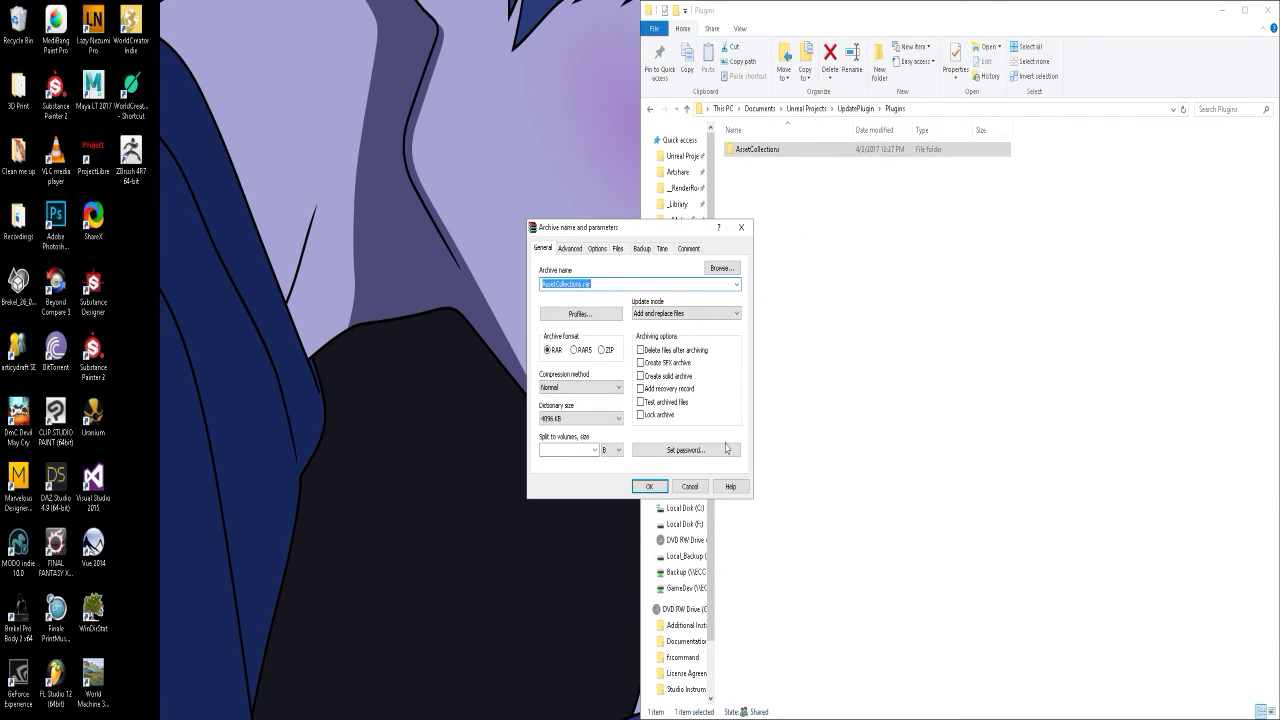
pyautogui.click(630, 235)
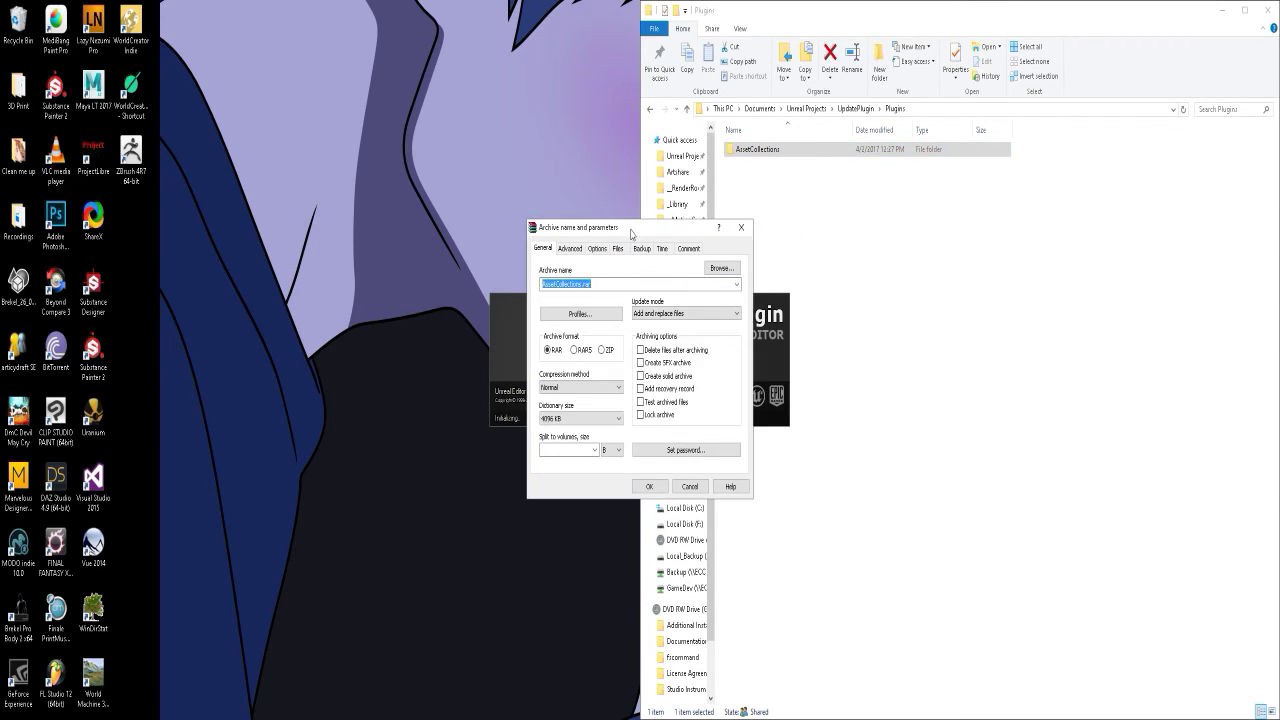
pyautogui.click(601, 350)
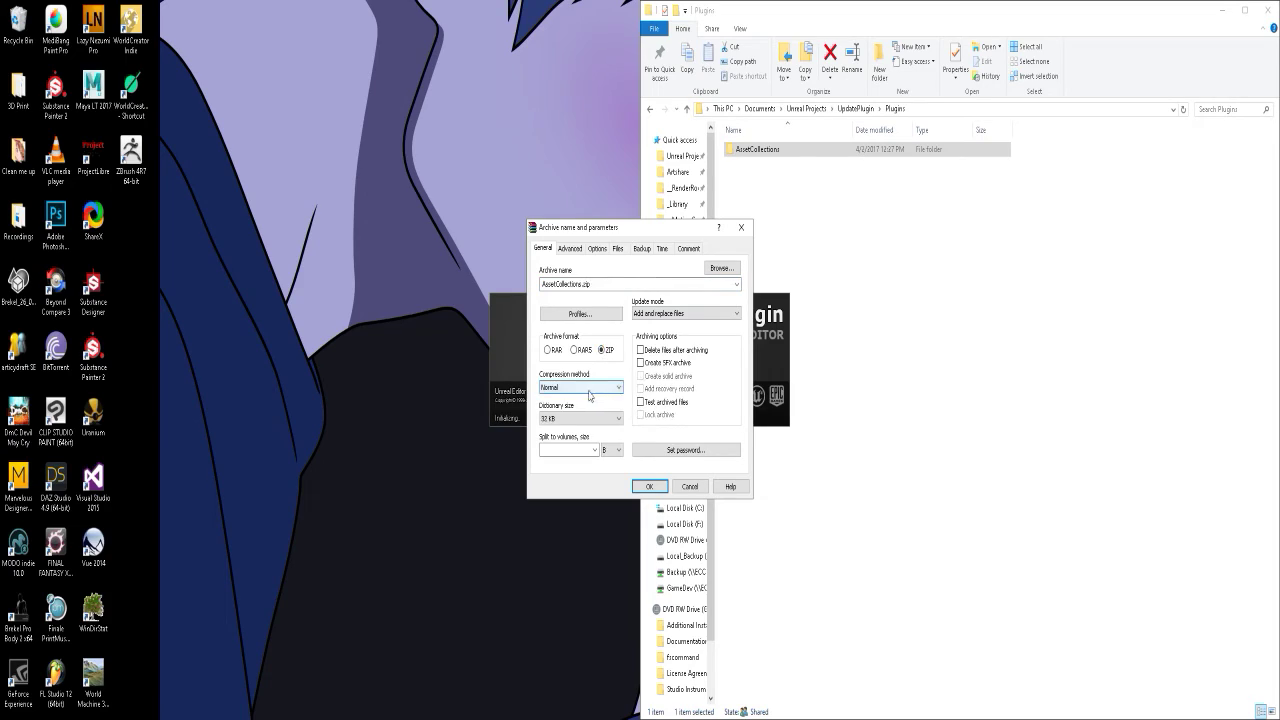
pyautogui.doubleClick(600, 287)
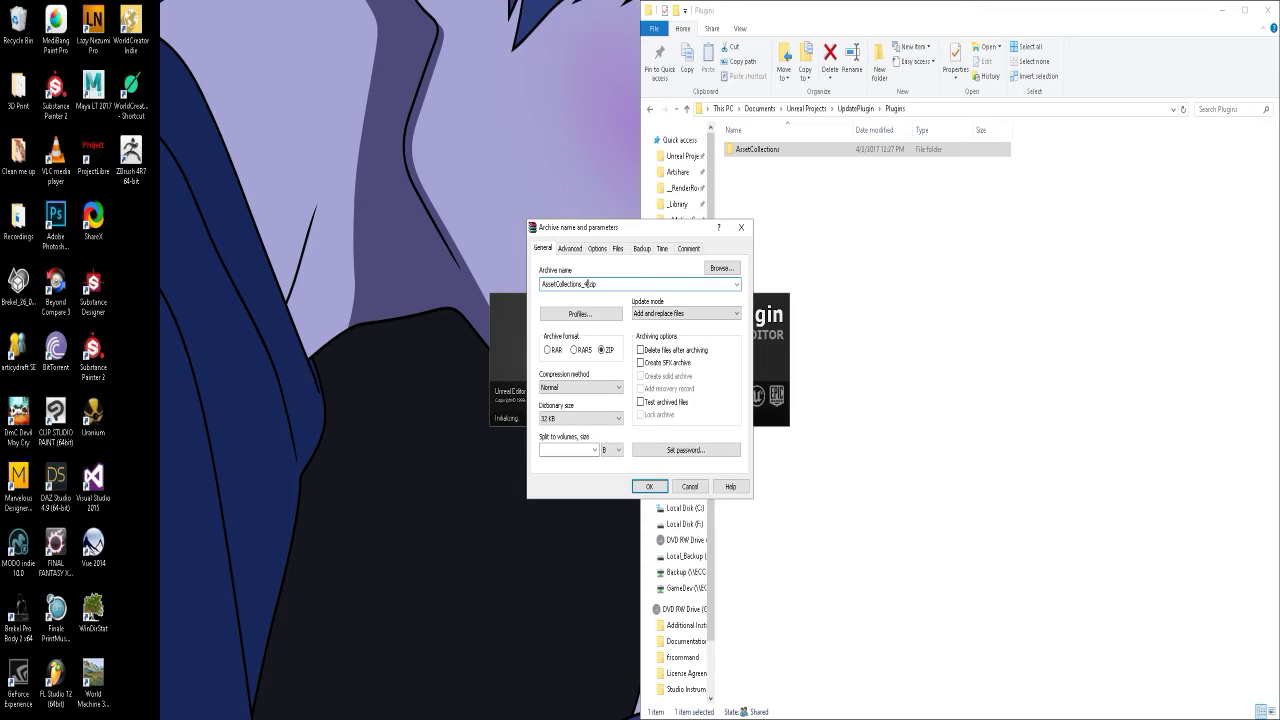
# Create the AssetCollections_4.15.zip archive in UpdatePlugin's Plugins folder
pyautogui.press('Return')
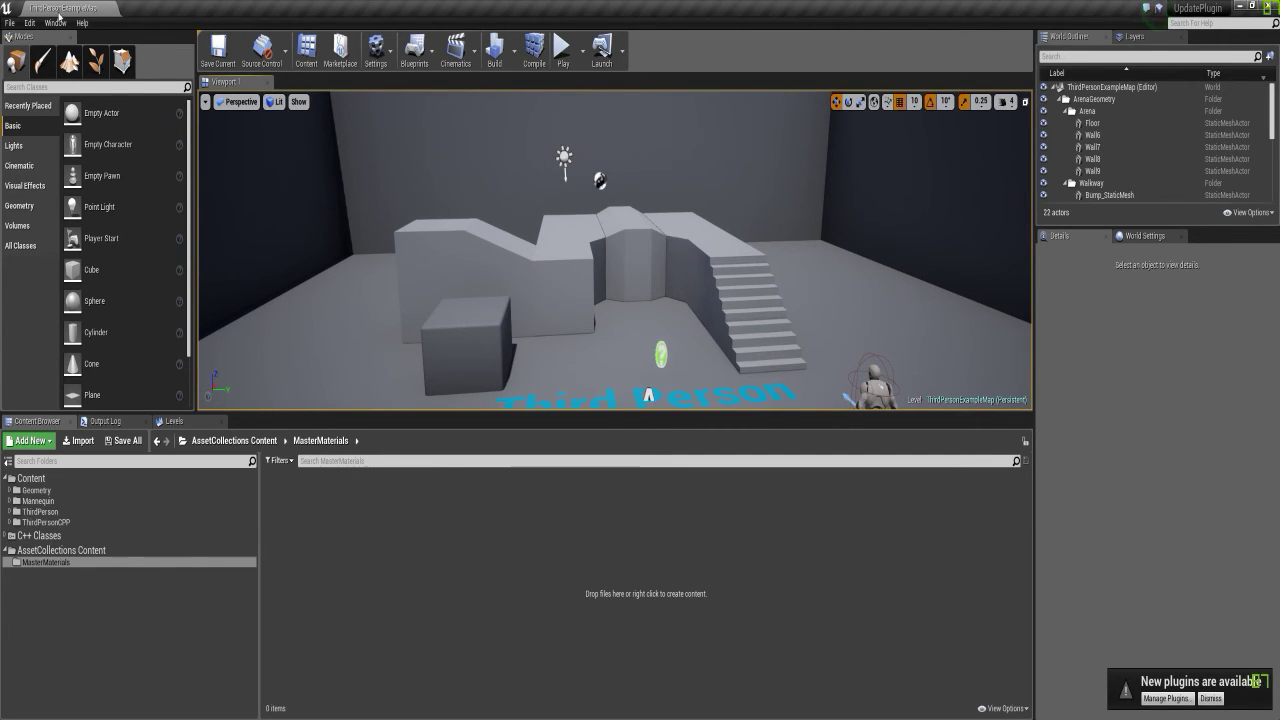
pyautogui.click(56, 23)
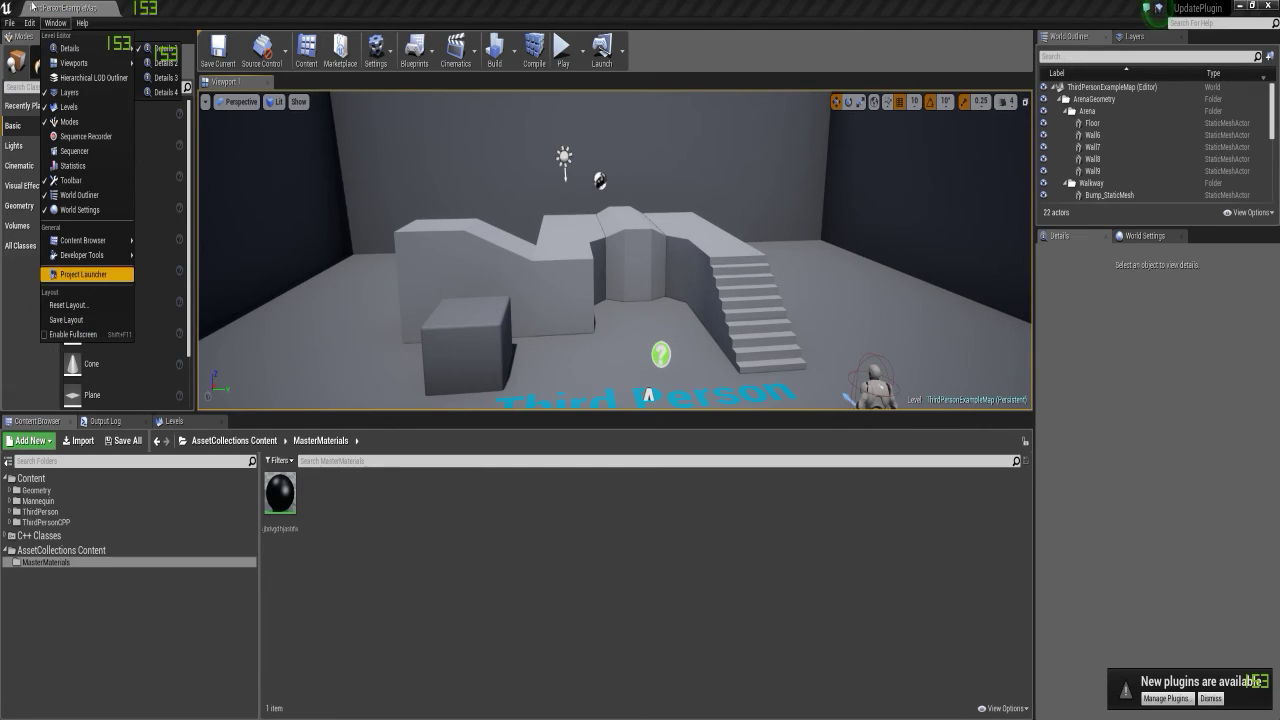
pyautogui.moveTo(31, 23)
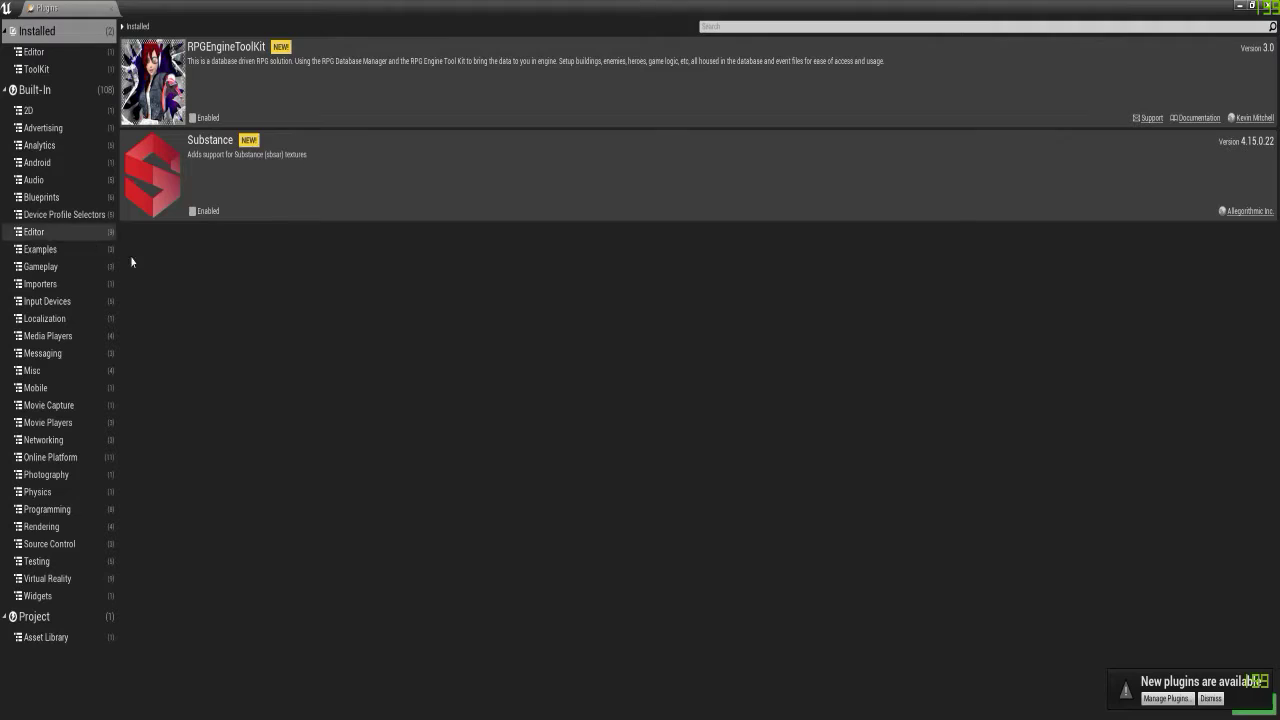
pyautogui.click(49, 227)
pyautogui.click(50, 637)
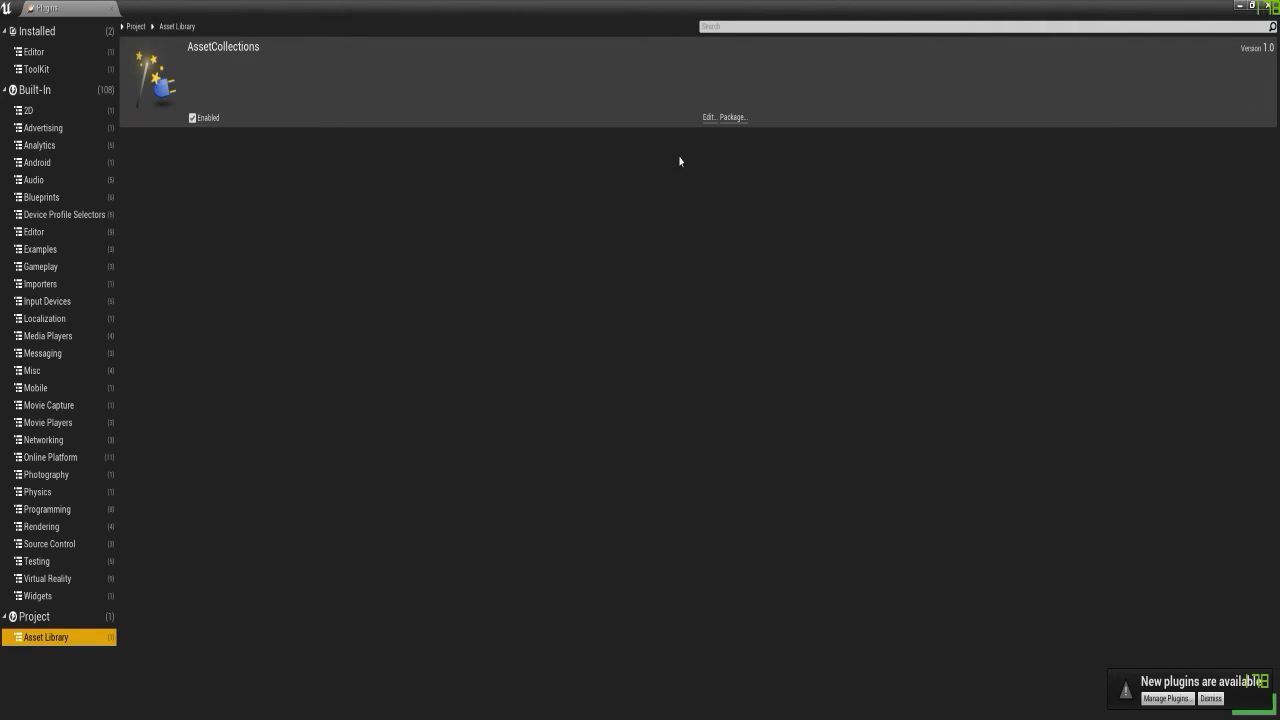
pyautogui.click(705, 118)
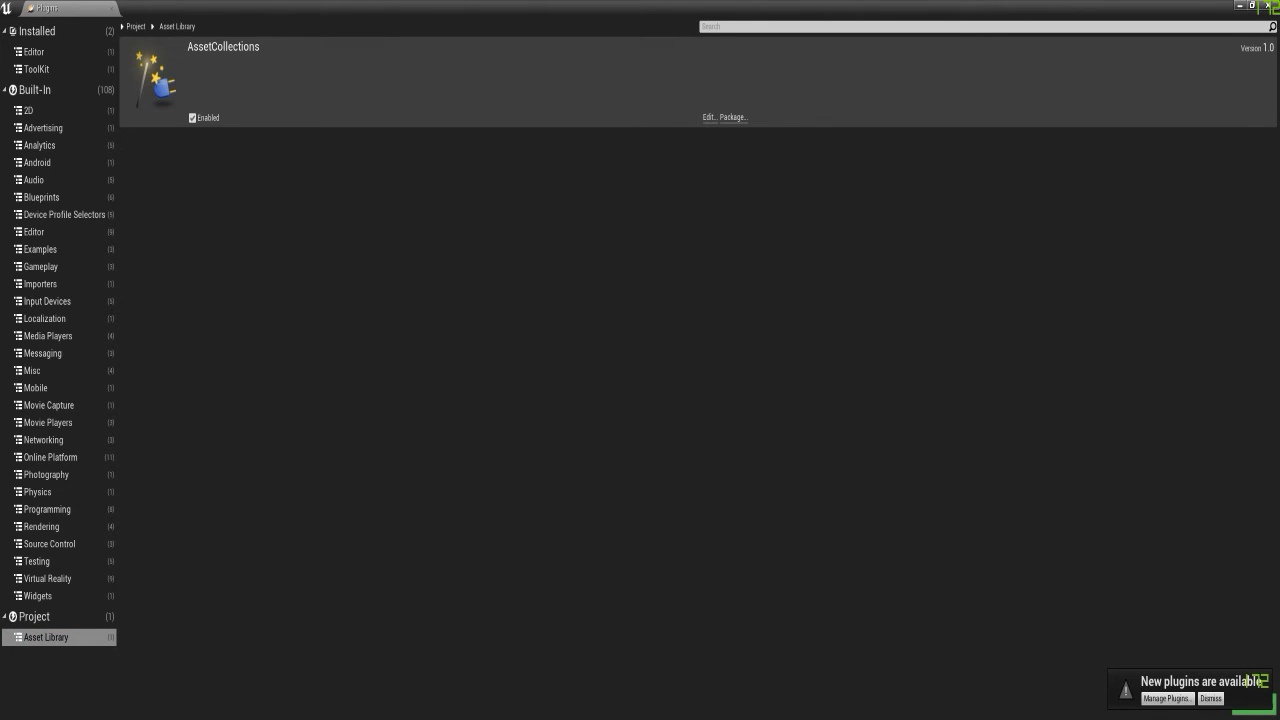
pyautogui.click(708, 118)
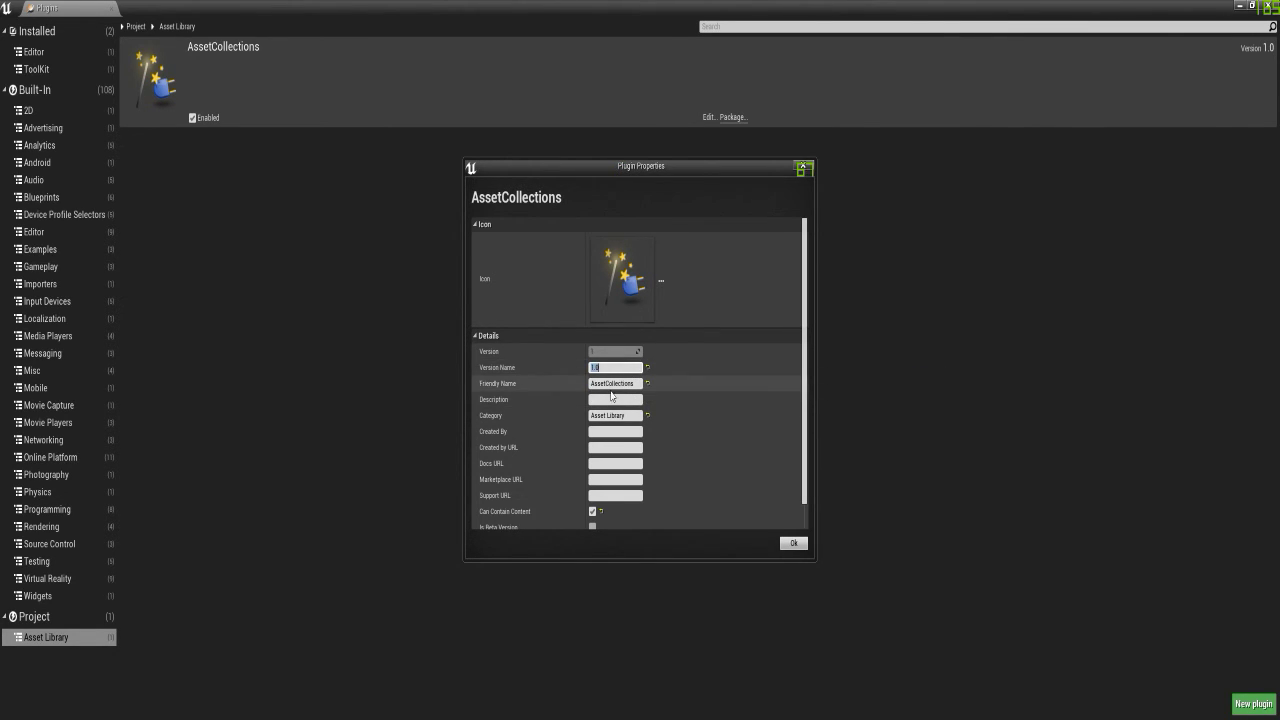
pyautogui.click(636, 383)
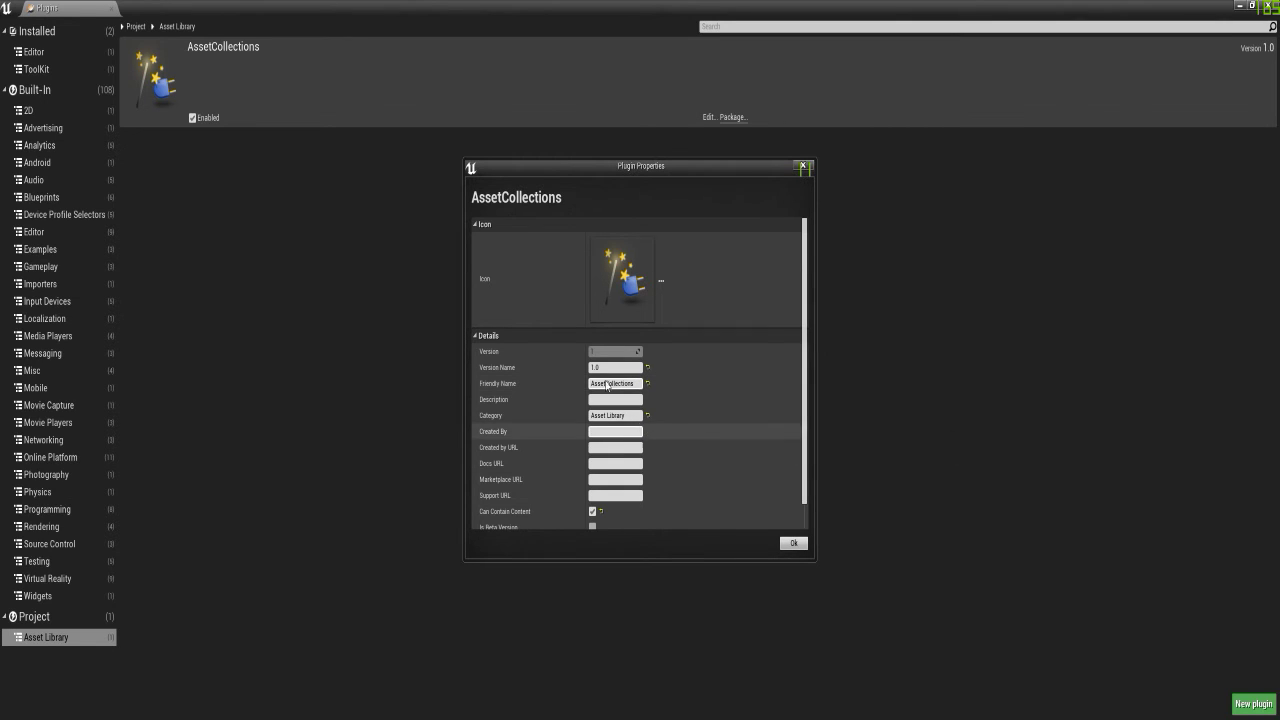
pyautogui.click(803, 167)
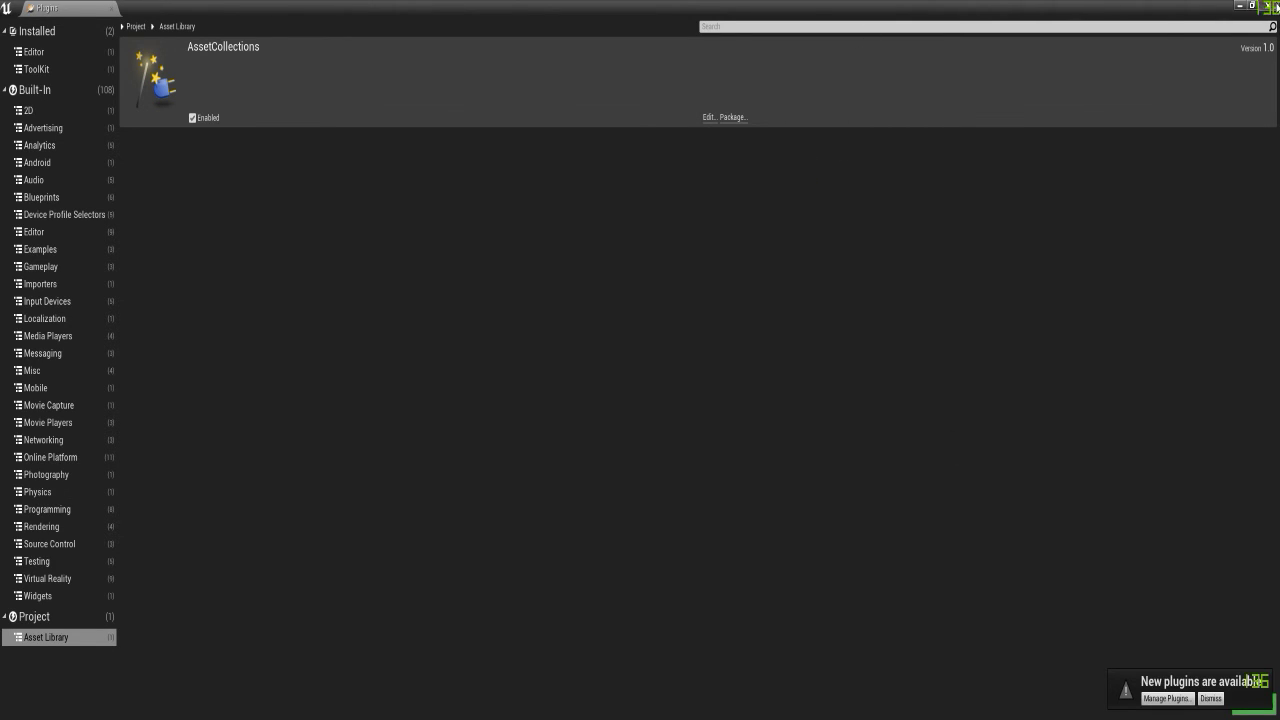
pyautogui.click(1274, 7)
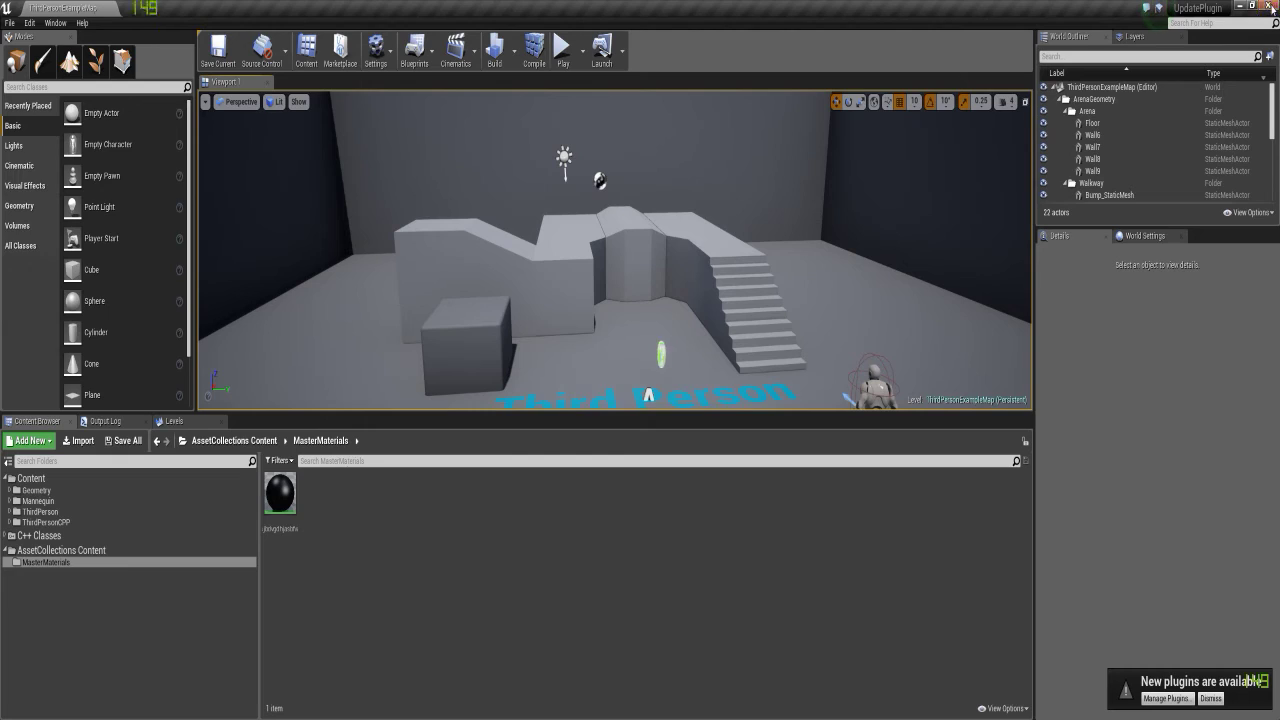
# Close Unreal and Visual Studio, then copy the AutoTerrainCover folder from FatedWorld_COD\Plugins
pyautogui.click(1274, 7)
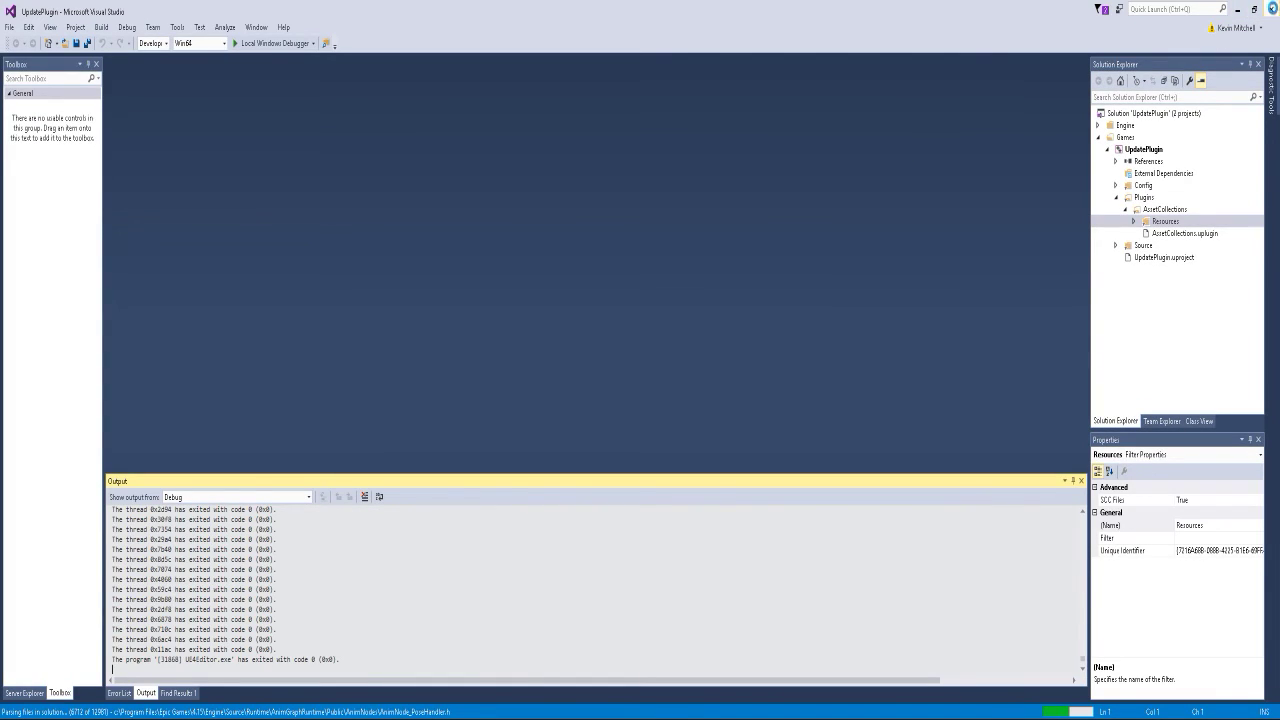
pyautogui.click(1271, 9)
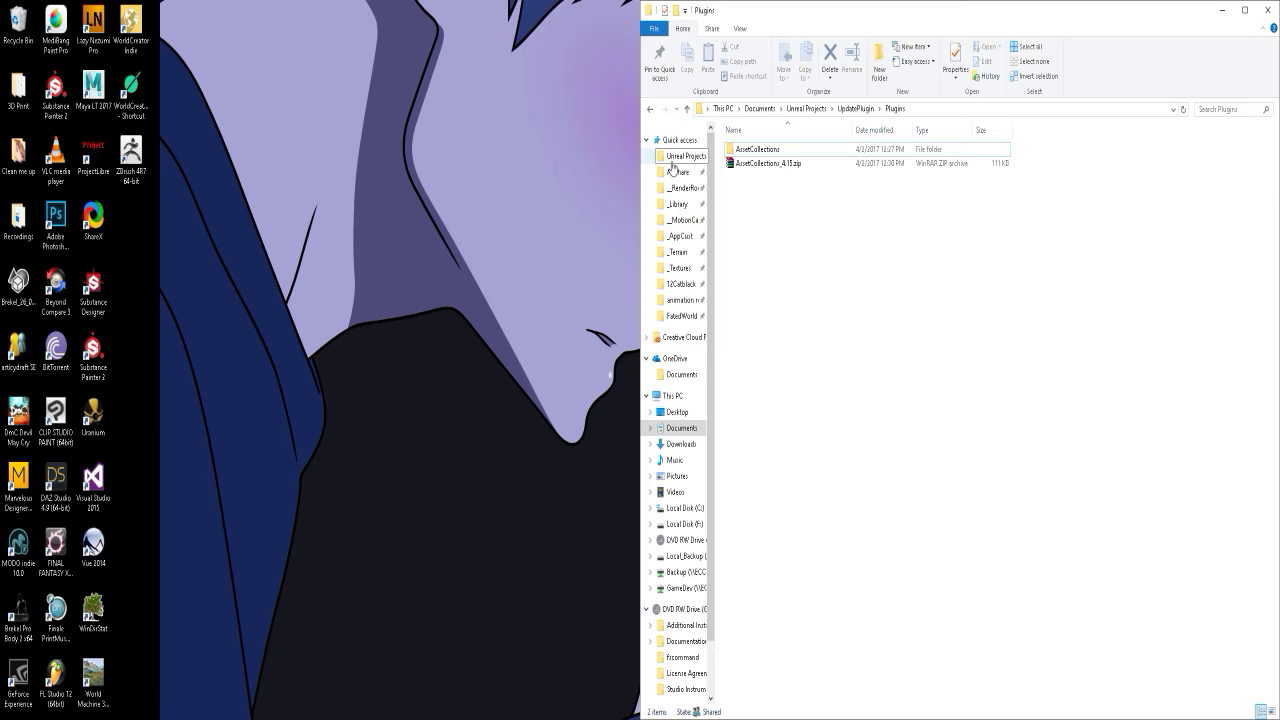
pyautogui.click(682, 157)
pyautogui.doubleClick(790, 233)
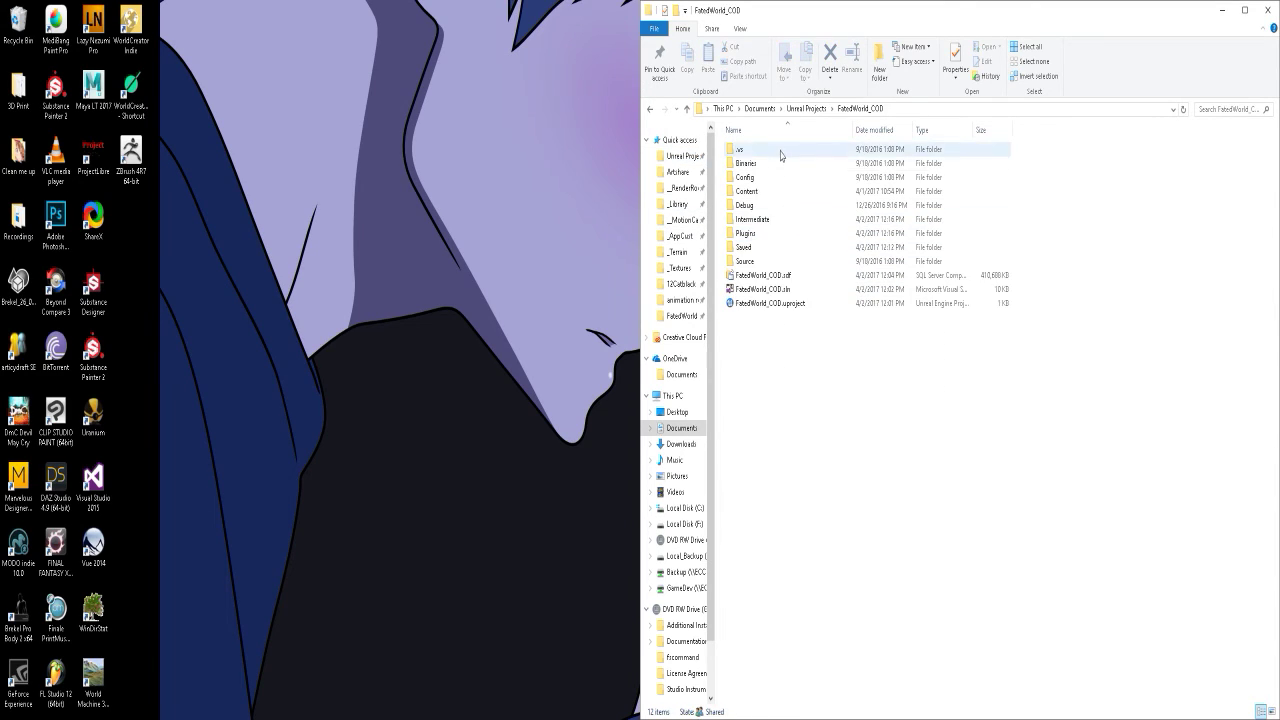
pyautogui.doubleClick(745, 233)
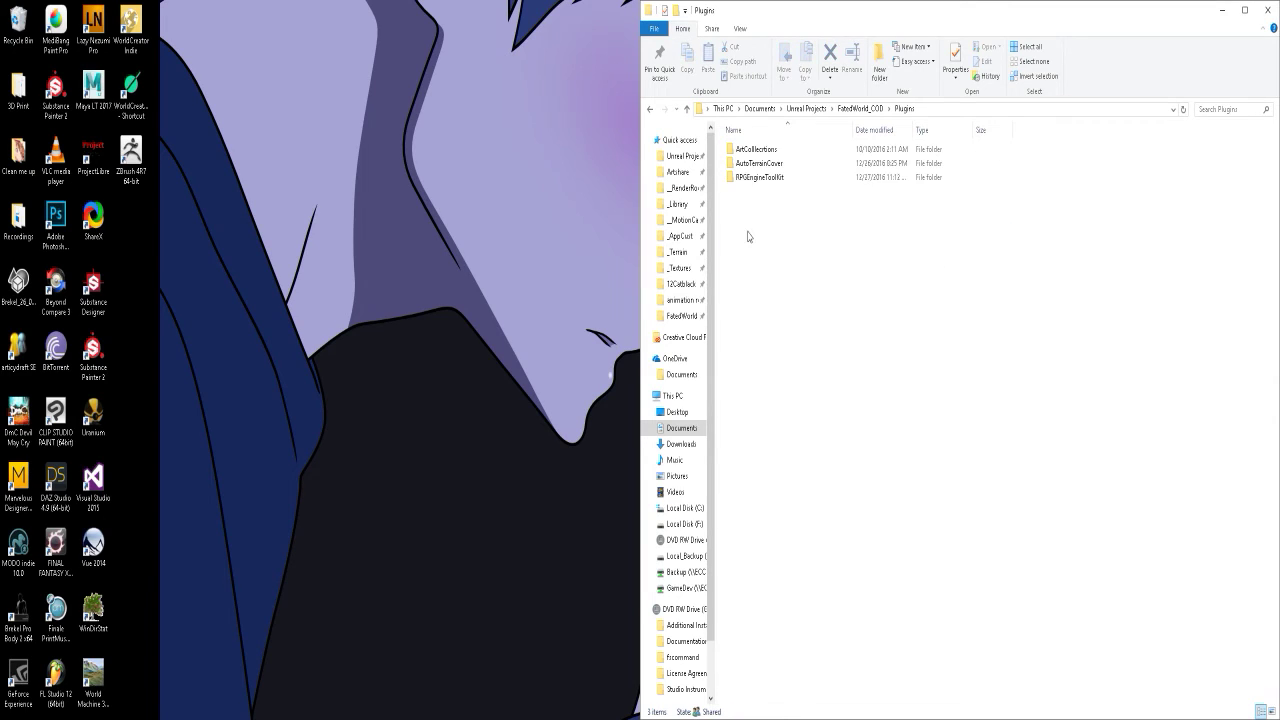
pyautogui.click(783, 168)
pyautogui.rightClick(783, 168)
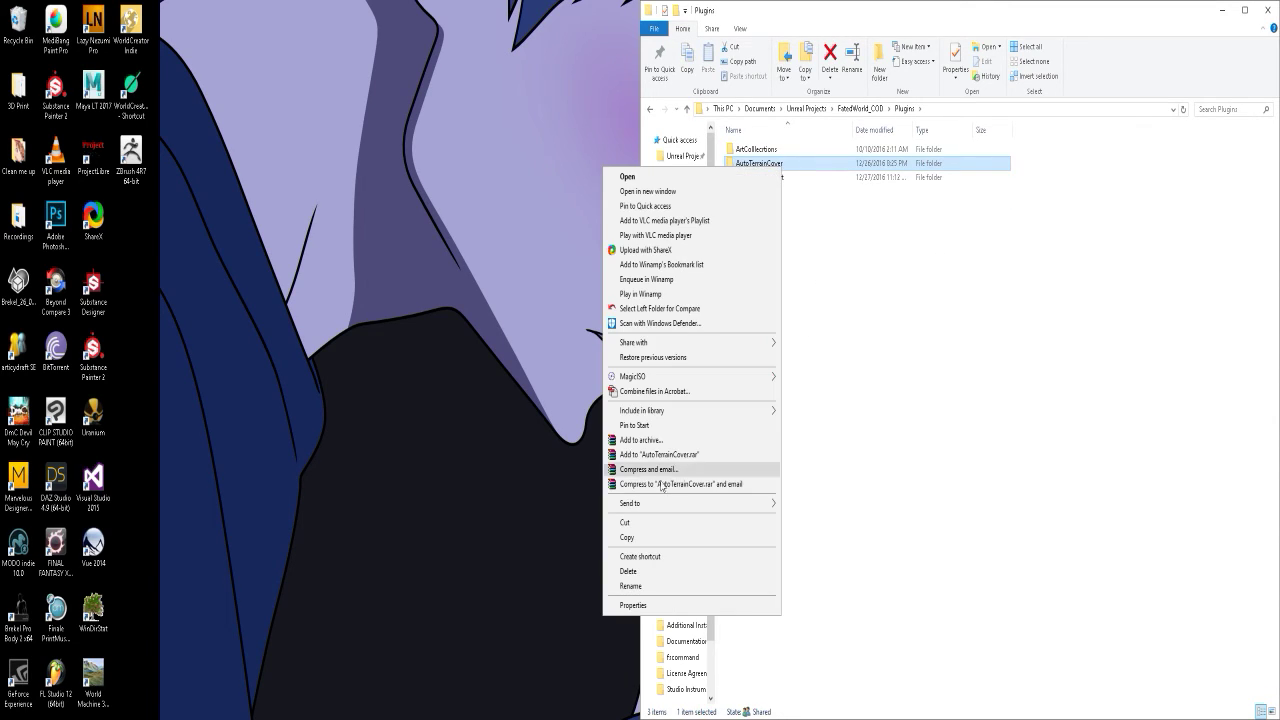
pyautogui.click(636, 538)
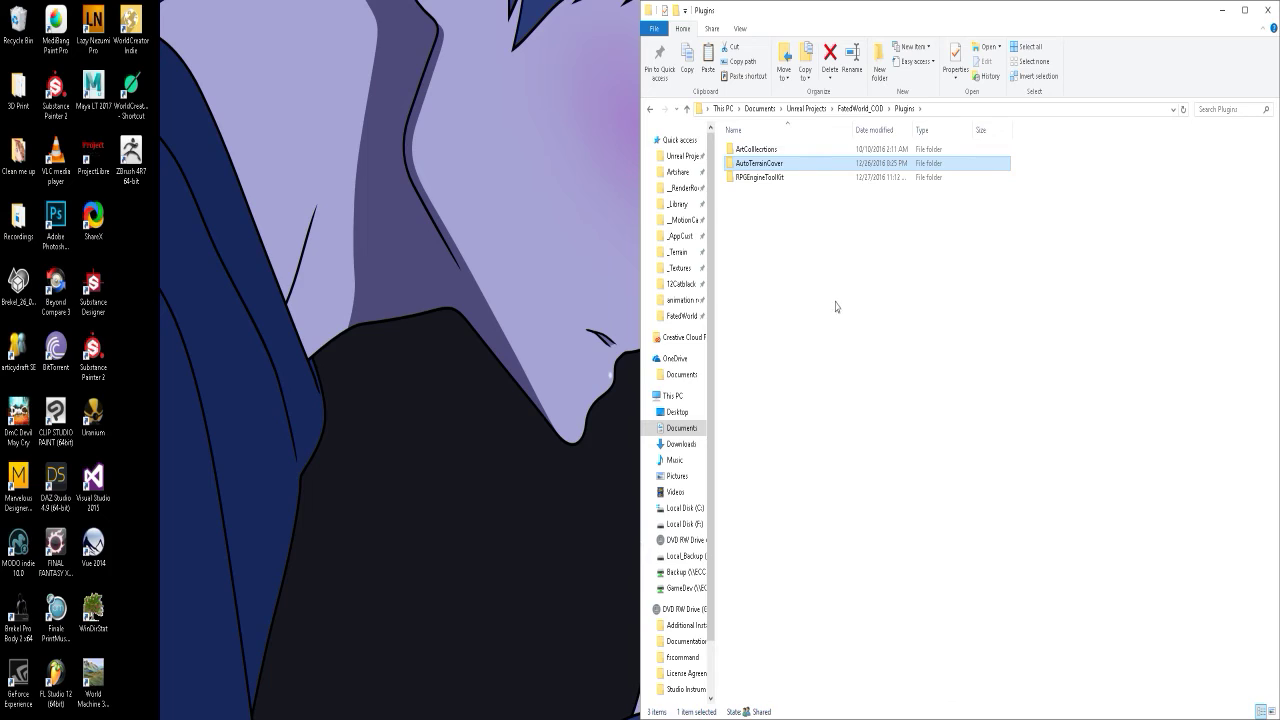
# Paste AutoTerrainCover into UpdatePlugin\Plugins and open the copied folder
pyautogui.click(682, 158)
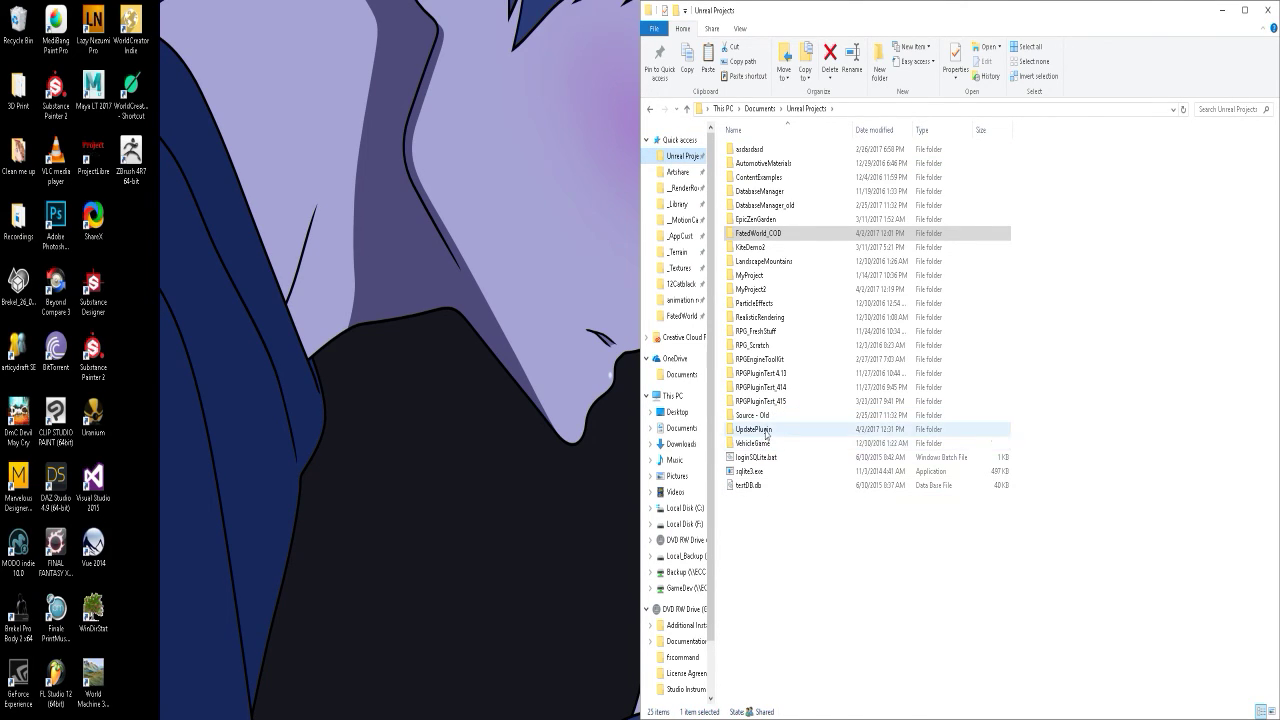
pyautogui.doubleClick(765, 431)
pyautogui.click(752, 222)
pyautogui.doubleClick(752, 222)
pyautogui.rightClick(806, 244)
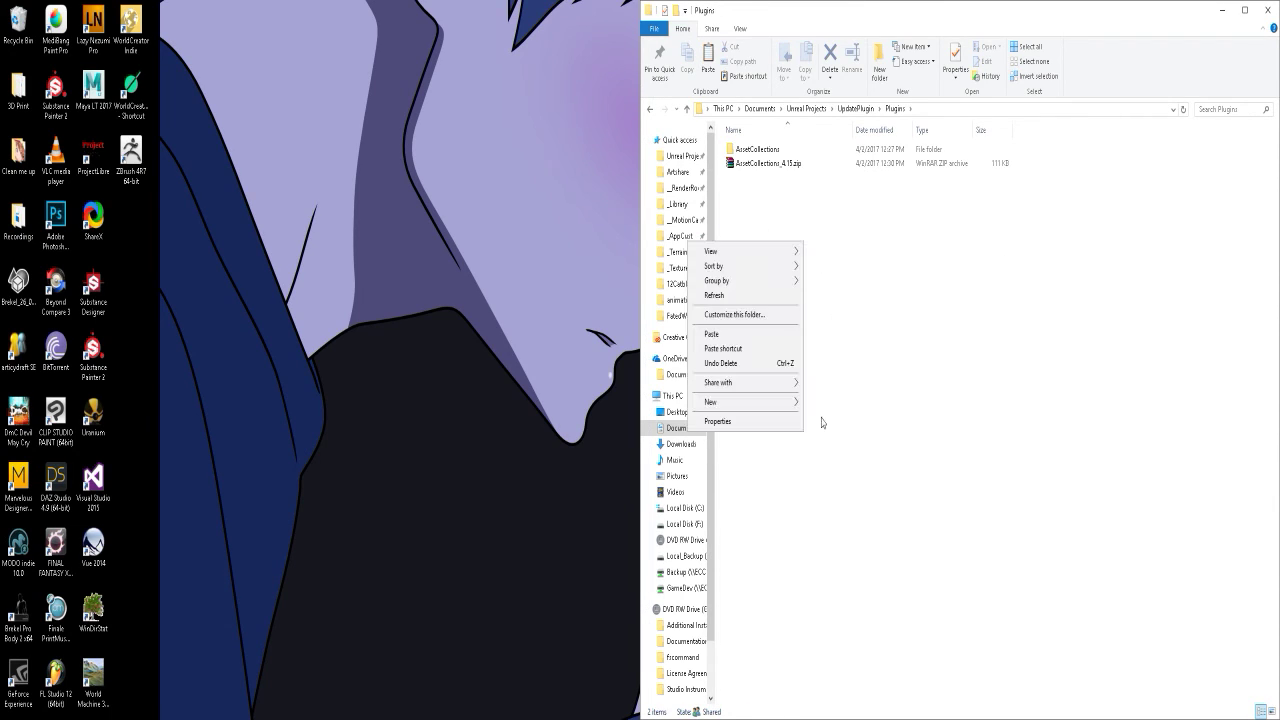
pyautogui.click(728, 332)
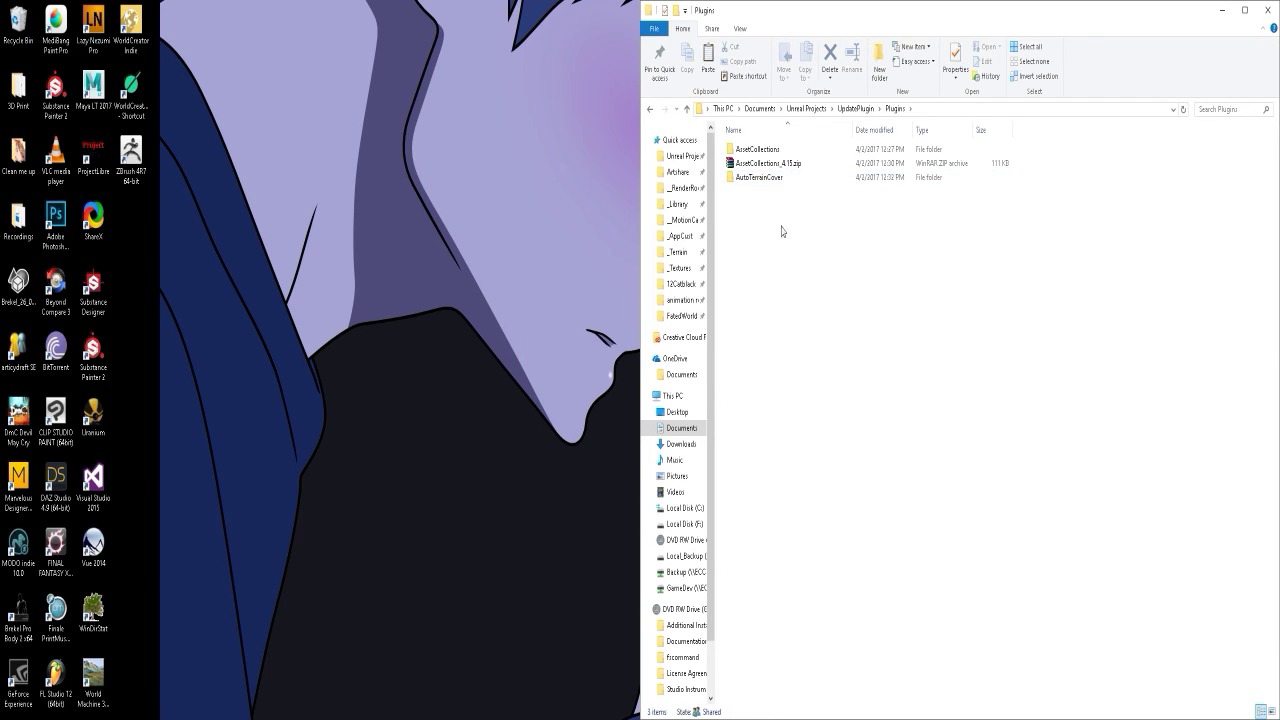
pyautogui.click(767, 177)
pyautogui.doubleClick(767, 177)
# Generate Visual Studio project files from UpdatePlugin.uproject and select UpdatePlugin.sln
pyautogui.press('BackSpace')
pyautogui.press('BackSpace')
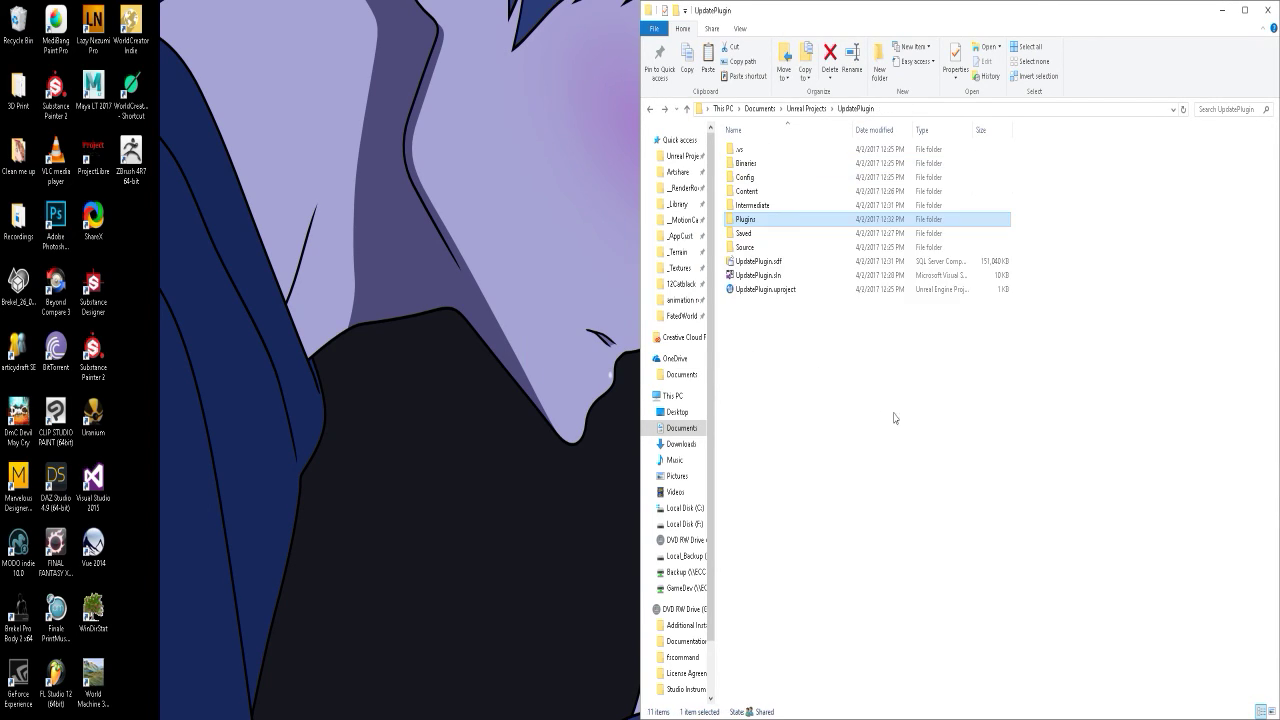
pyautogui.click(788, 334)
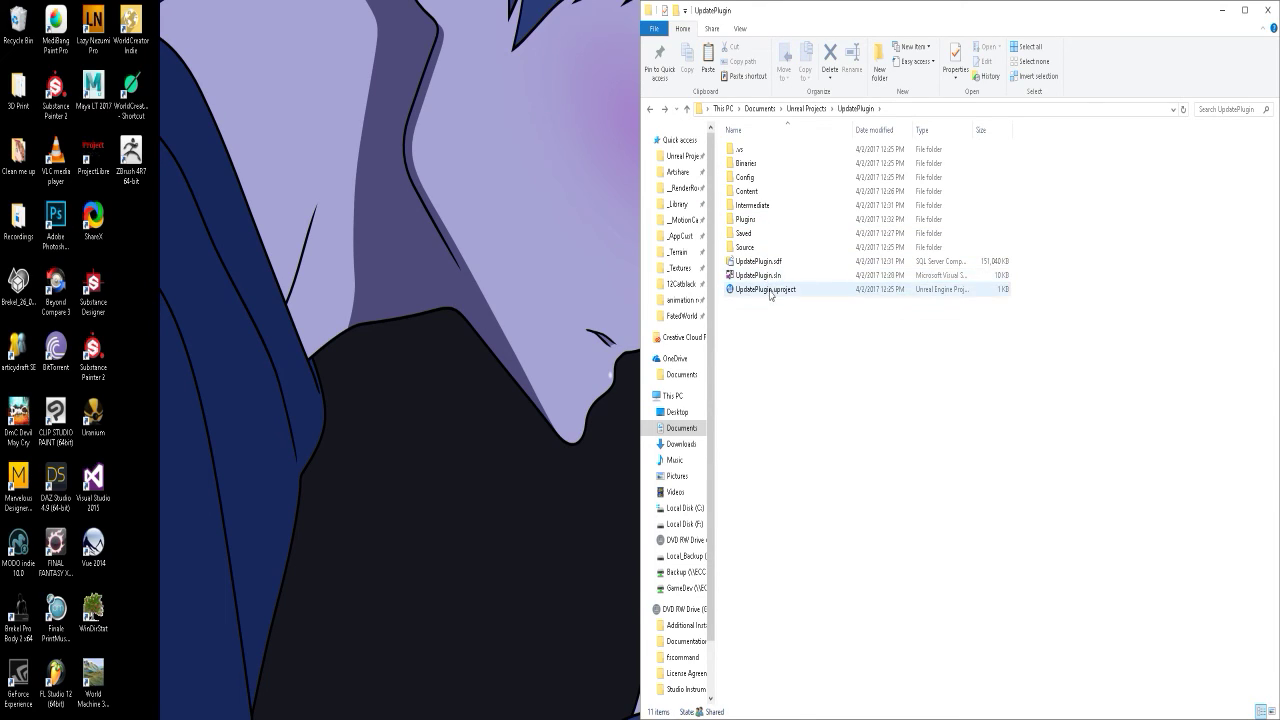
pyautogui.rightClick(770, 294)
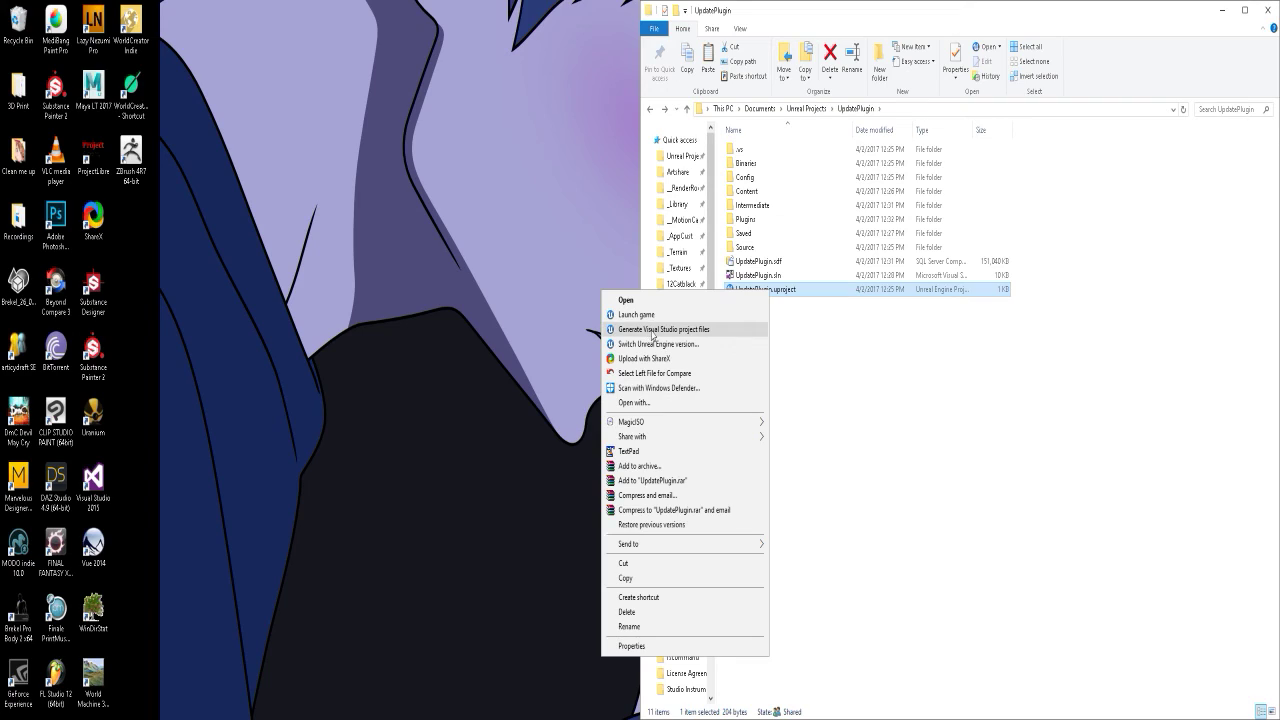
pyautogui.click(653, 330)
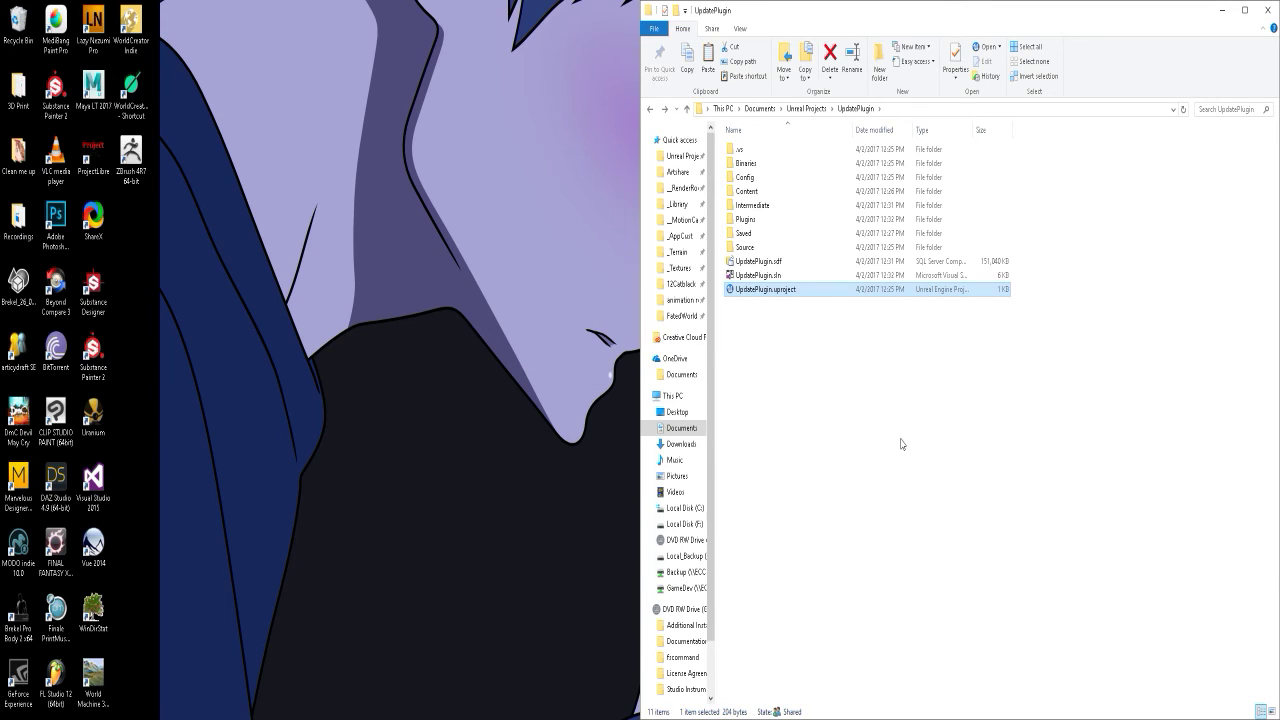
pyautogui.click(778, 281)
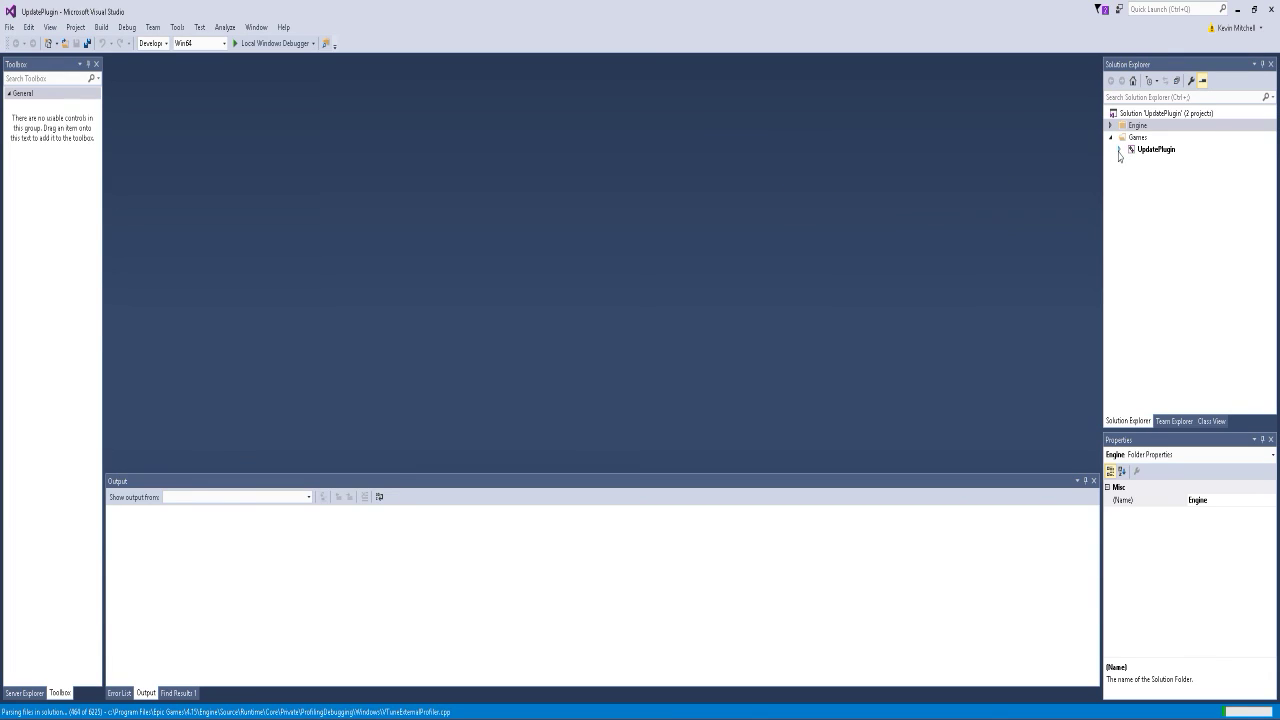
# Expand UpdatePlugin's plugins in Solution Explorer, collapse AssetCollections, and run Build Solution
pyautogui.click(1119, 150)
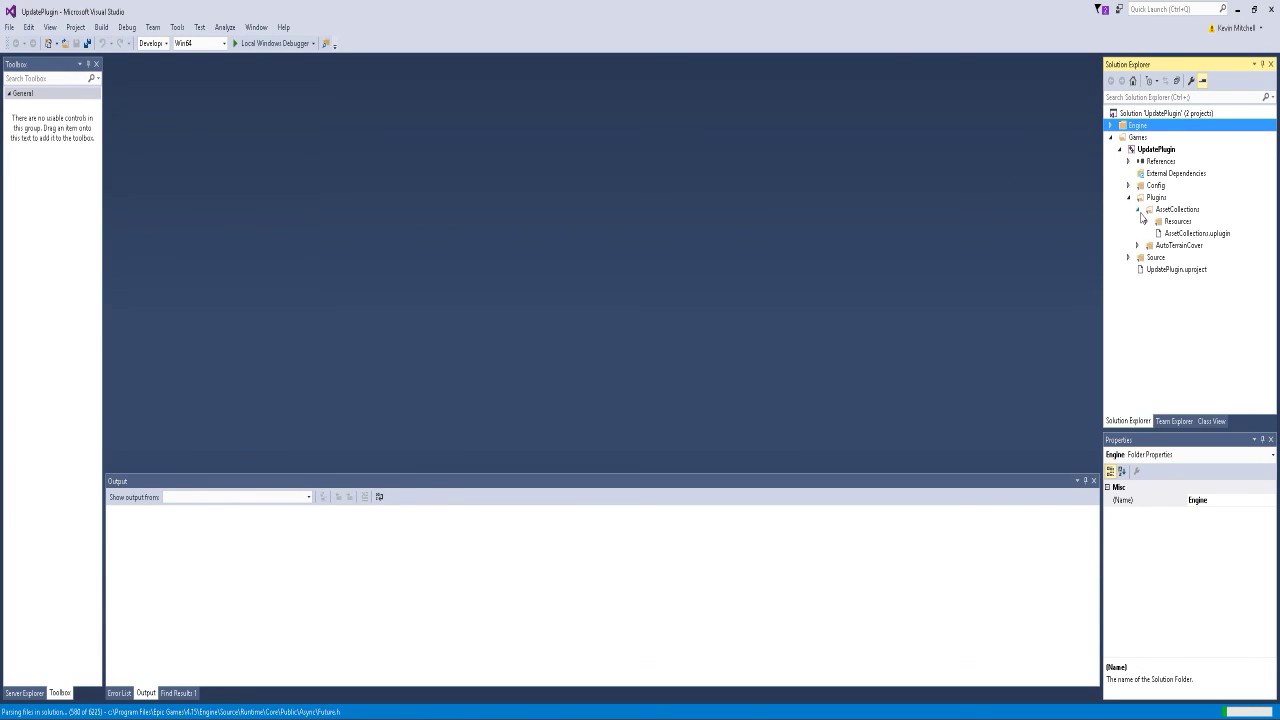
pyautogui.click(1138, 210)
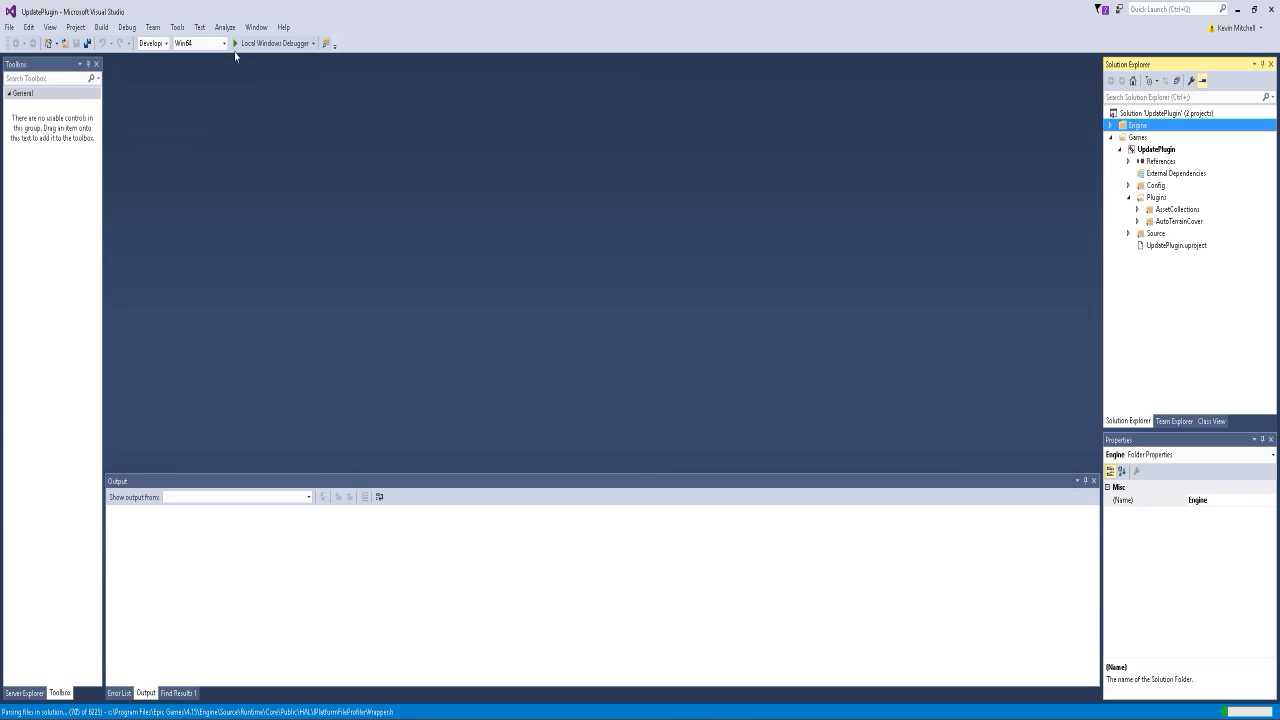
pyautogui.click(127, 27)
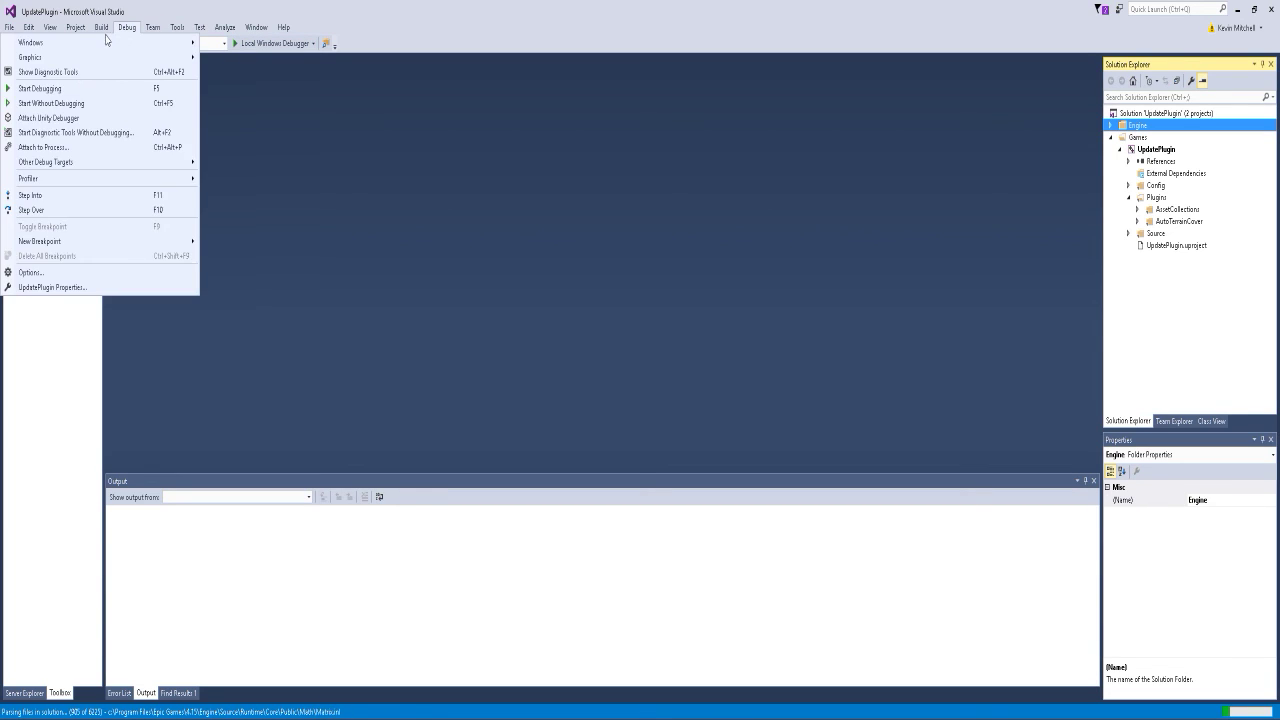
pyautogui.click(98, 43)
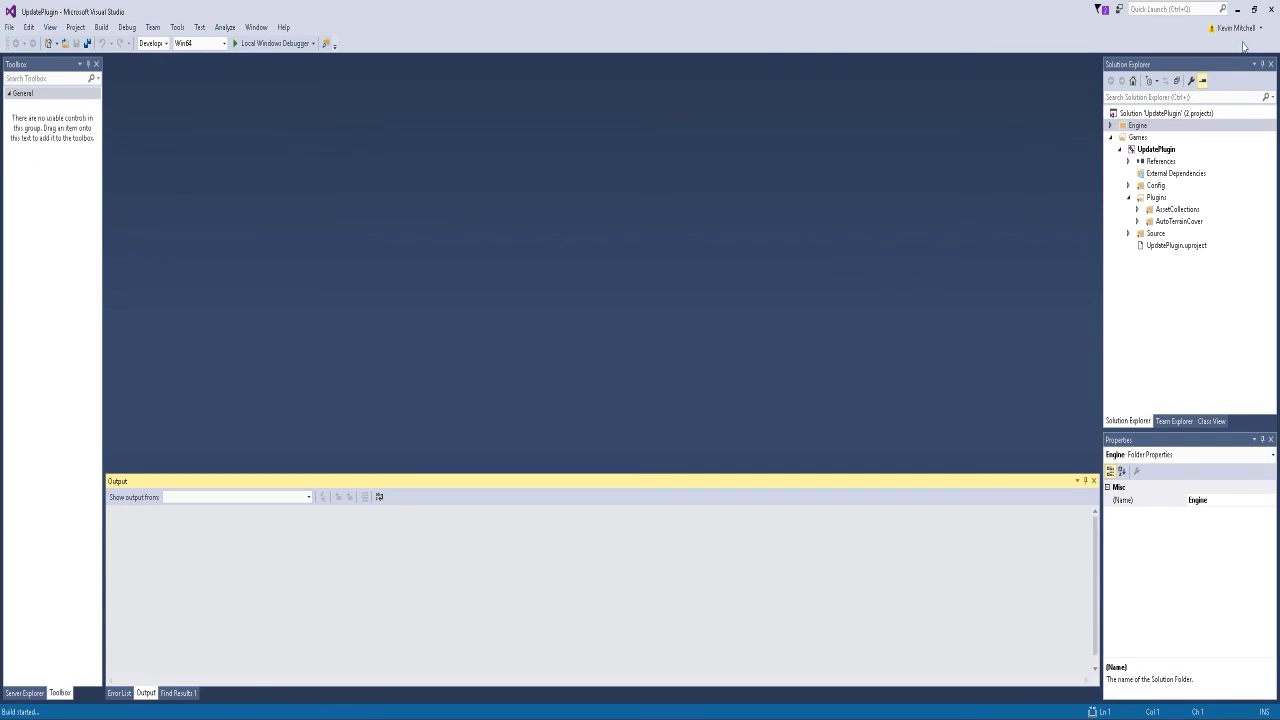
pyautogui.click(1237, 9)
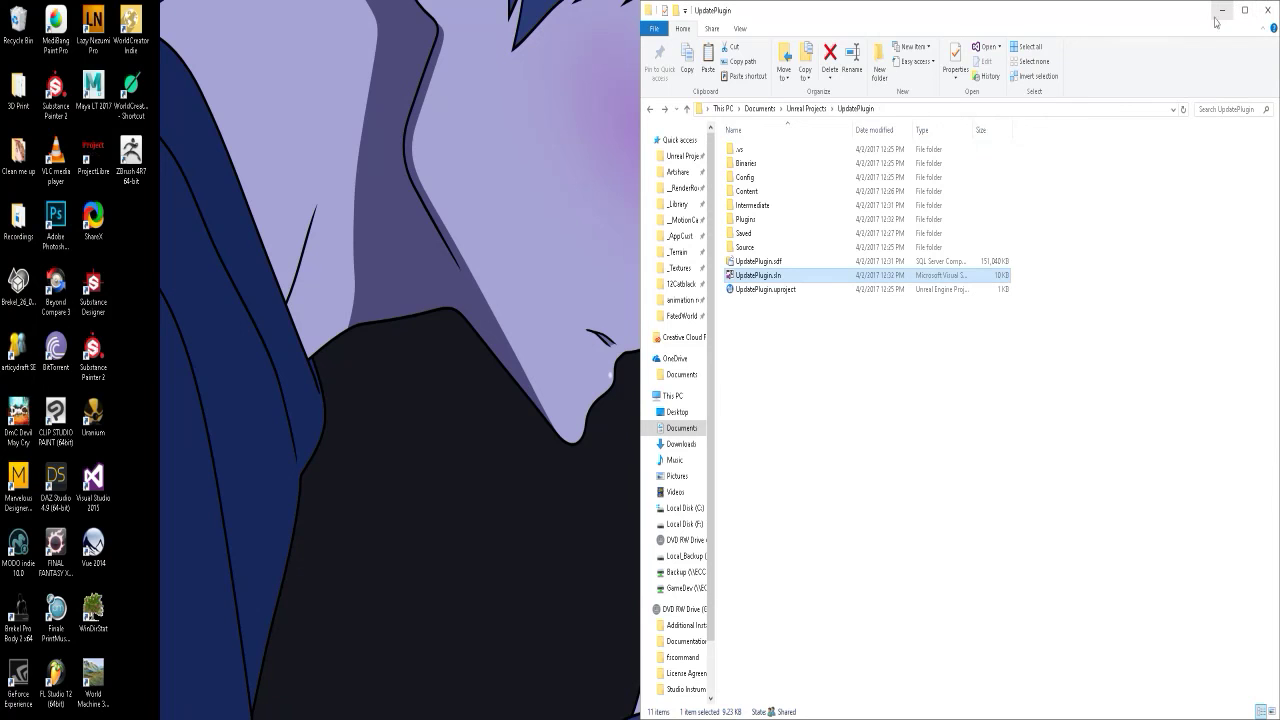
pyautogui.click(1056, 445)
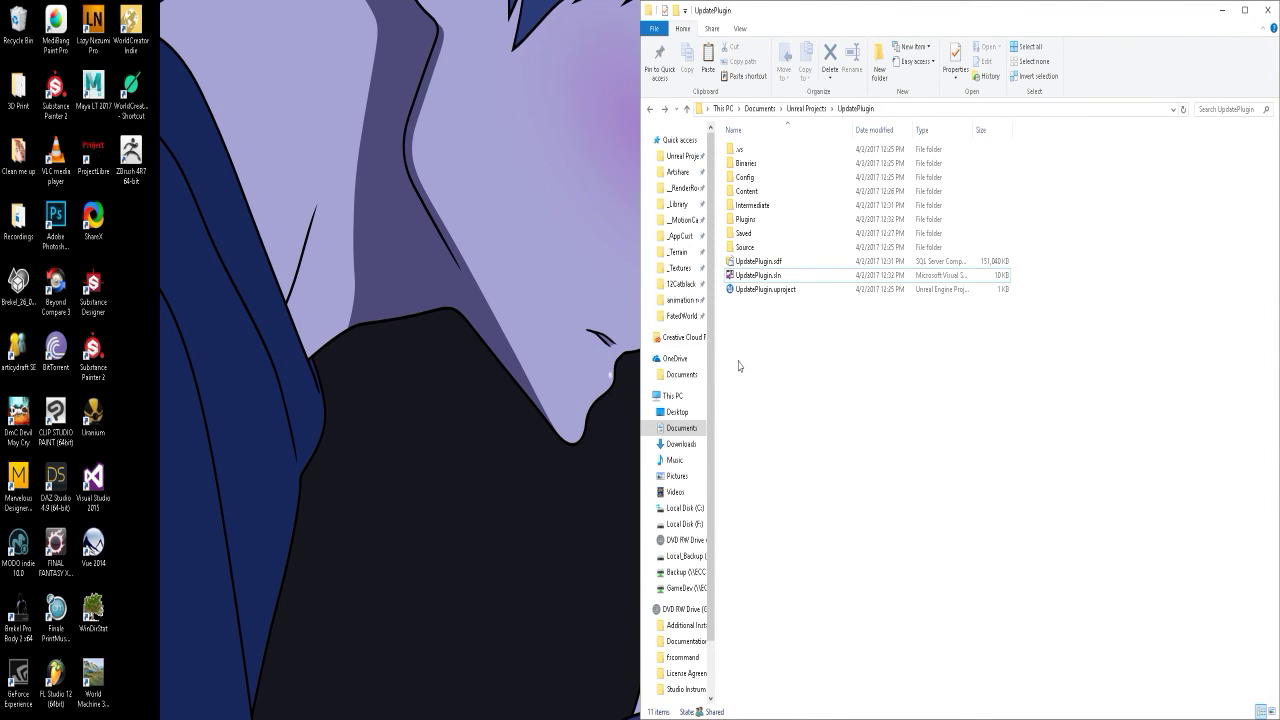